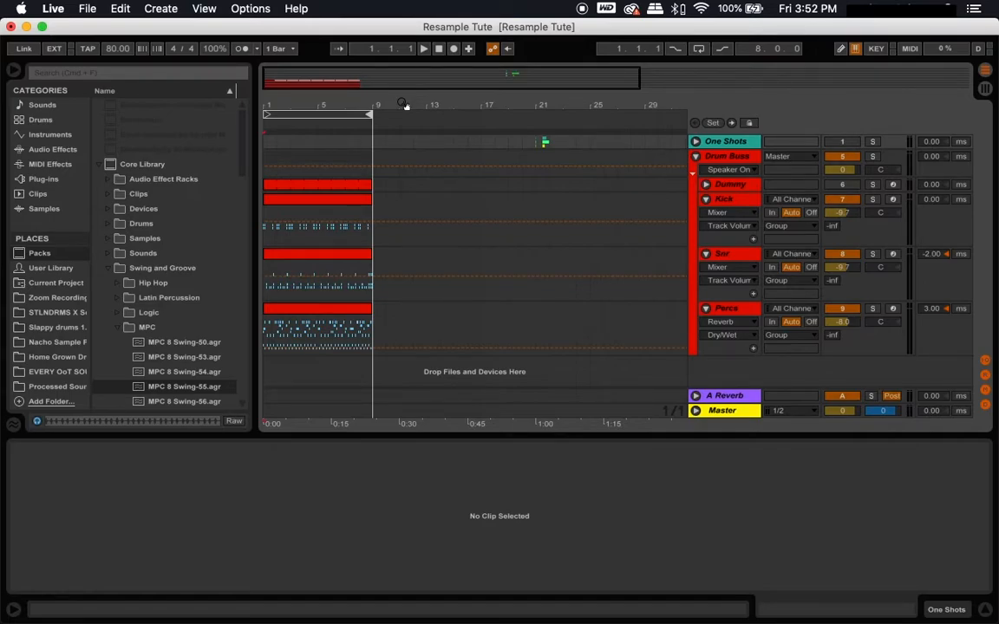
- Turn on looping for the eight-bar drum section and play the Drum Buss pattern from the start of the arrangement
{"action": "left_click_drag", "start_coordinate": [351, 104], "coordinate": [353, 104]}
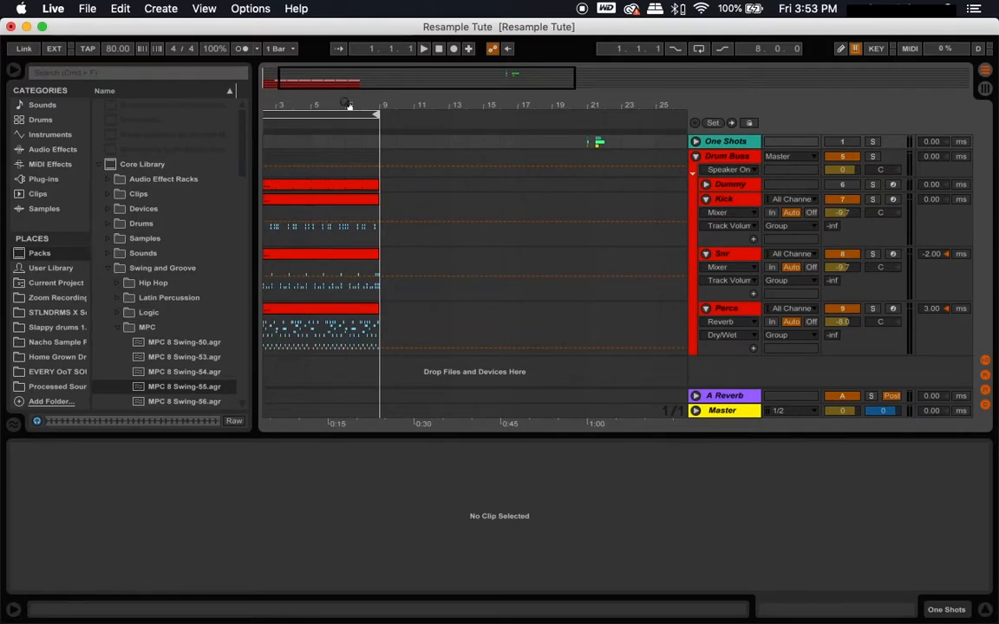
{"action": "key", "text": "Home"}
{"action": "left_click_drag", "start_coordinate": [365, 105], "coordinate": [363, 113]}
{"action": "scroll", "coordinate": [517, 199], "scroll_direction": "left", "scroll_amount": 2}
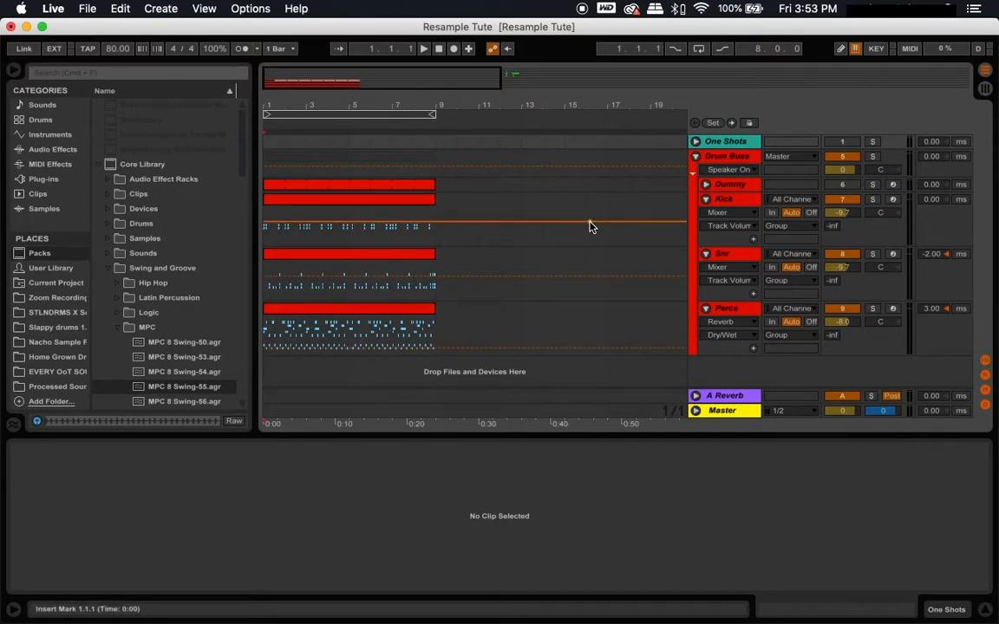
{"action": "left_click", "coordinate": [727, 156]}
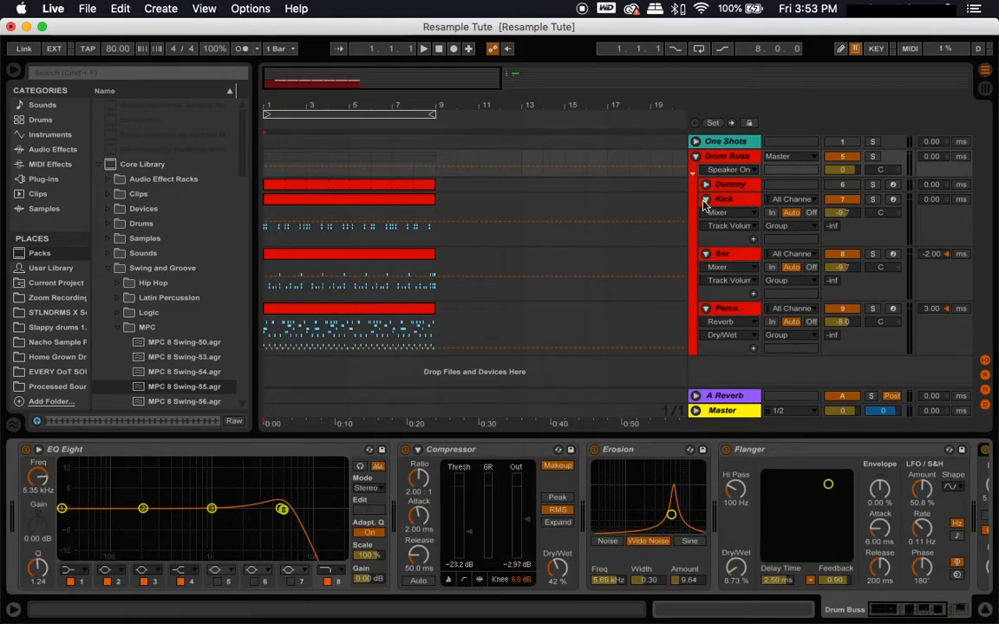
{"action": "left_click", "coordinate": [425, 114]}
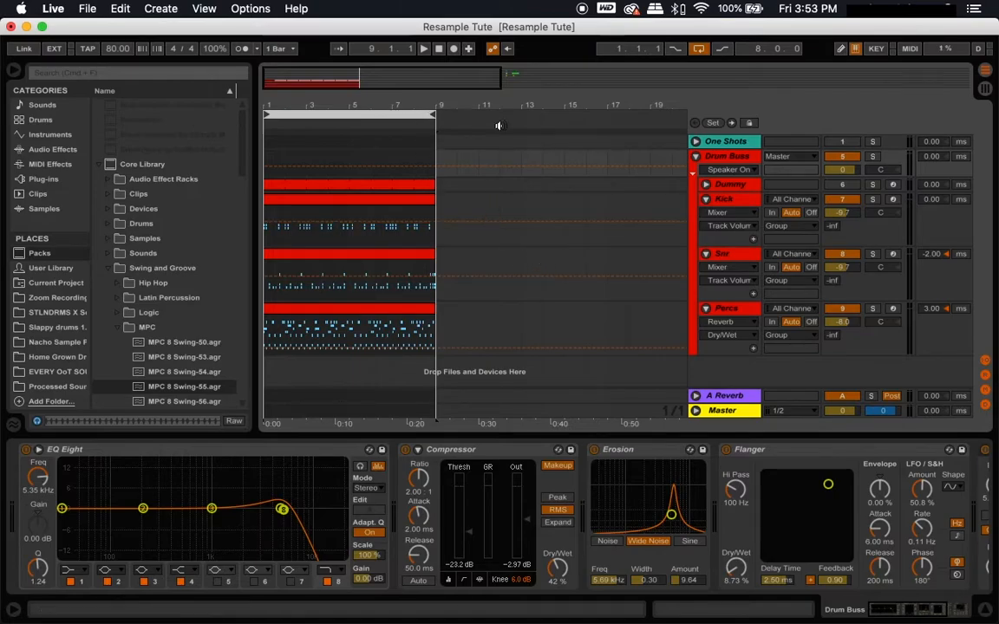
{"action": "left_click", "coordinate": [439, 48]}
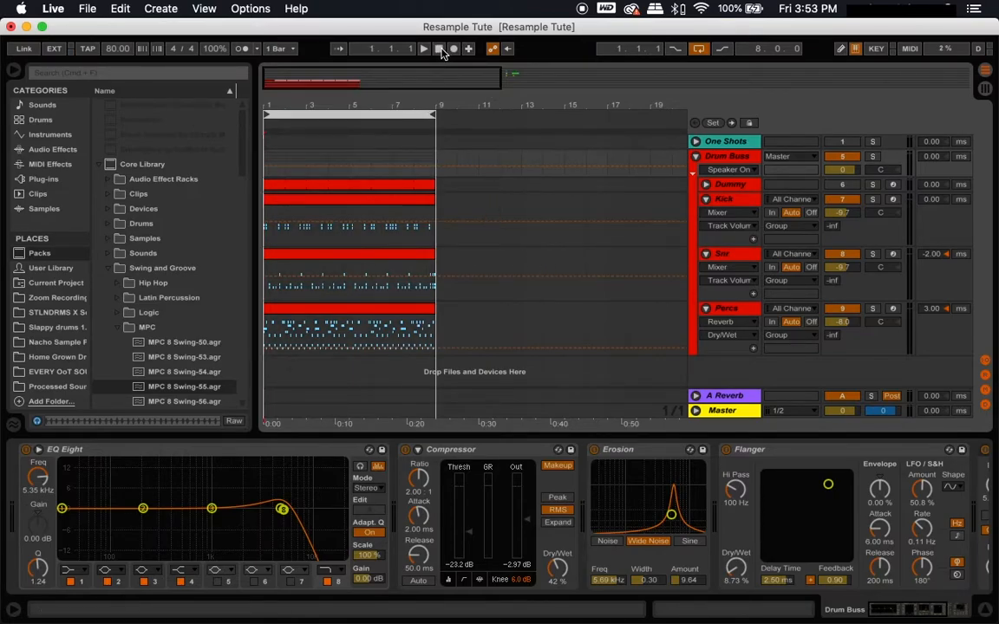
{"action": "key", "text": "space"}
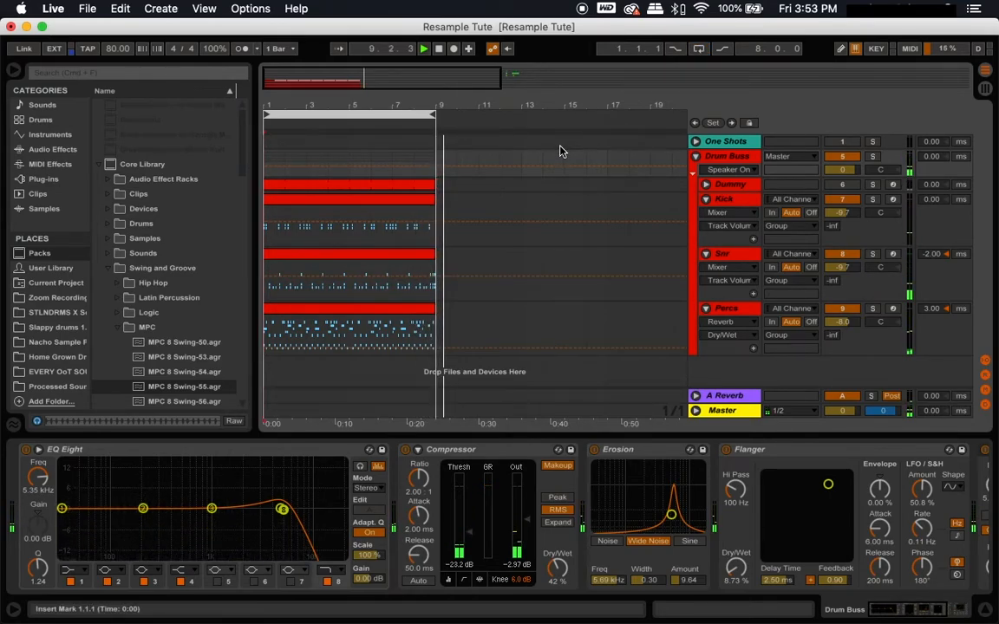
{"action": "left_click", "coordinate": [698, 49]}
{"action": "key", "text": "ctrl+Up"}
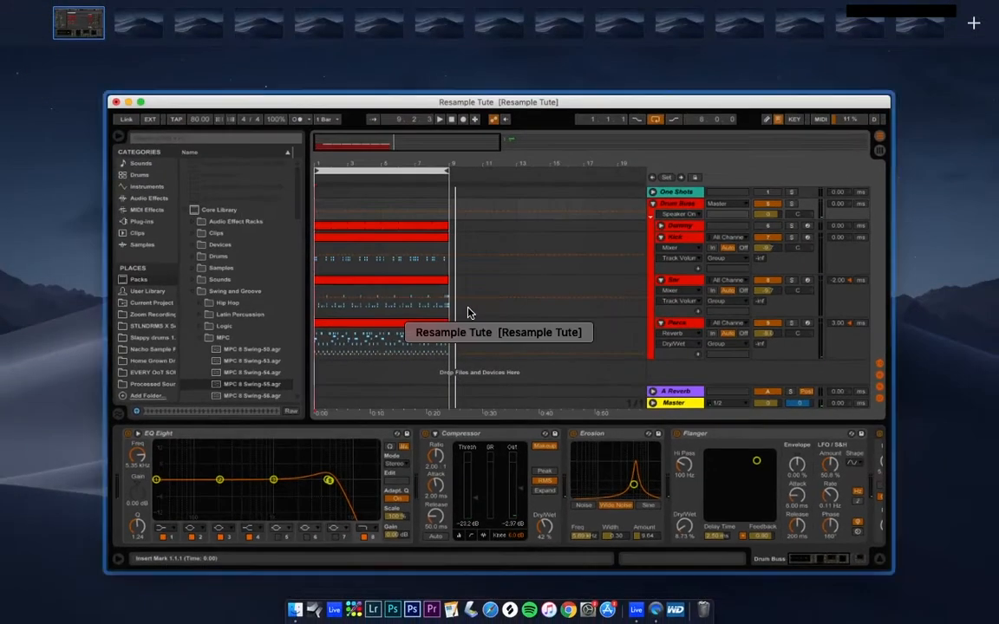
{"action": "left_click", "coordinate": [470, 311]}
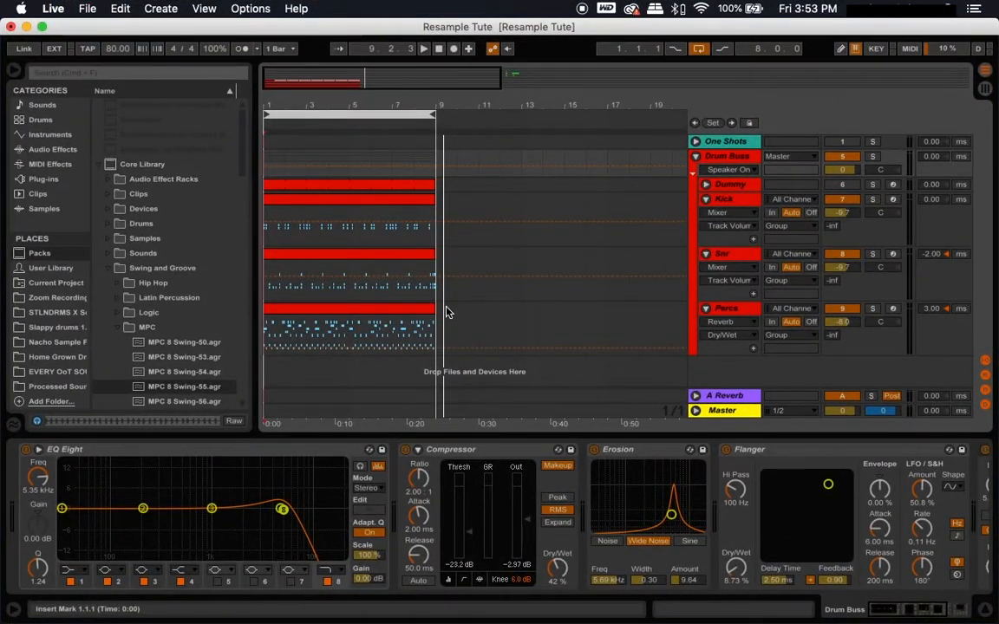
{"action": "left_click_drag", "start_coordinate": [353, 100], "coordinate": [352, 98]}
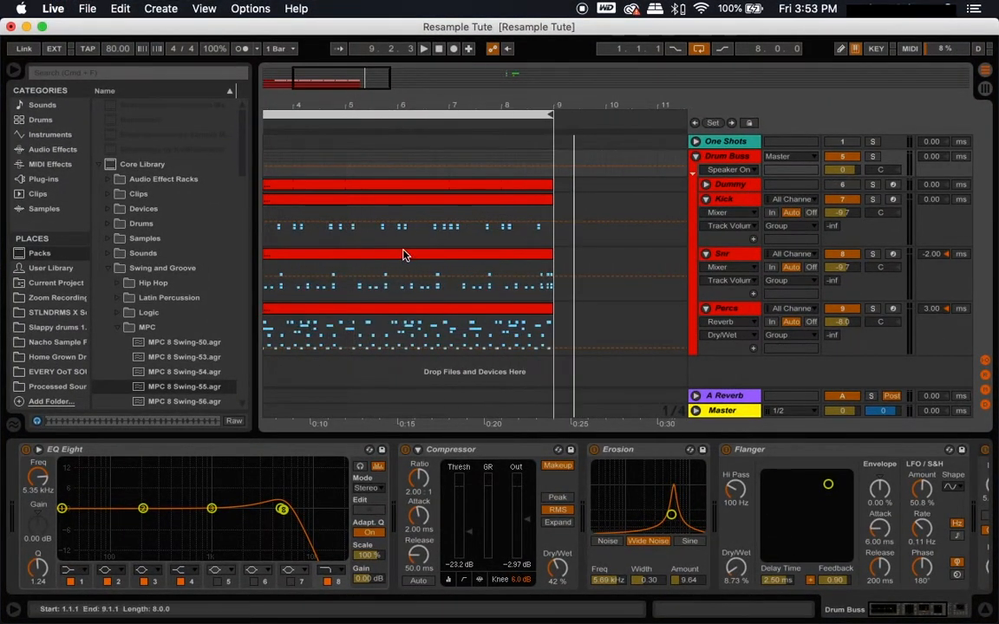
{"action": "scroll", "coordinate": [443, 244], "scroll_direction": "left", "scroll_amount": 2}
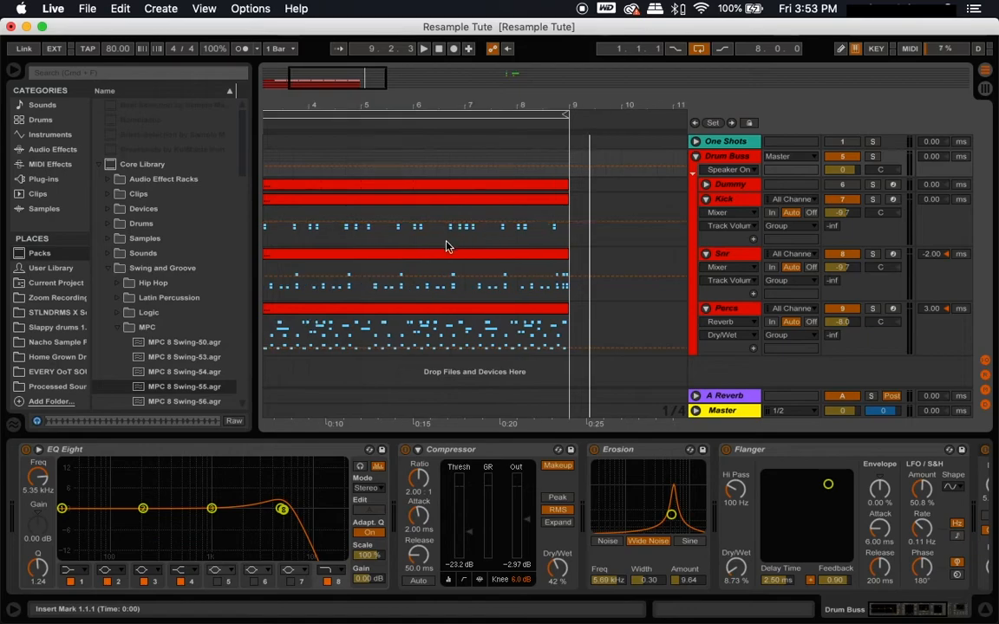
- Collapse the Kick and Snr tracks in the arrangement, showing the whole eight-bar section
{"action": "left_click", "coordinate": [705, 198]}
{"action": "left_click", "coordinate": [705, 214]}
{"action": "scroll", "coordinate": [493, 179], "scroll_direction": "left", "scroll_amount": 3}
{"action": "left_click_drag", "start_coordinate": [465, 104], "coordinate": [432, 110]}
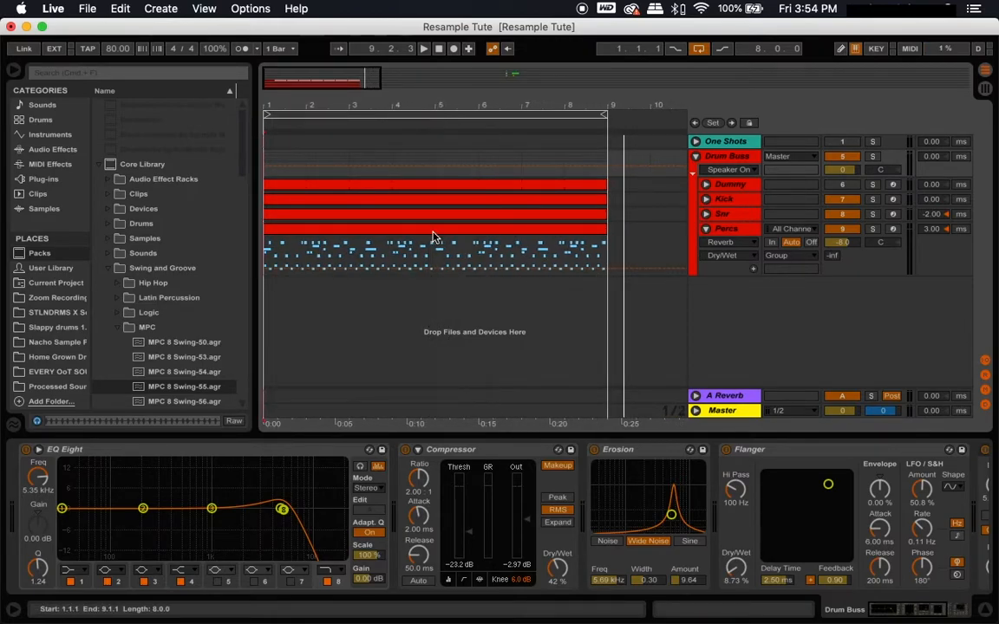
- Examine the device chain on the Percs track, including its Drum Rack and hi-hat sample
{"action": "left_click", "coordinate": [728, 232]}
{"action": "scroll", "coordinate": [294, 509], "scroll_direction": "left", "scroll_amount": 2}
{"action": "scroll", "coordinate": [295, 509], "scroll_direction": "left", "scroll_amount": 5}
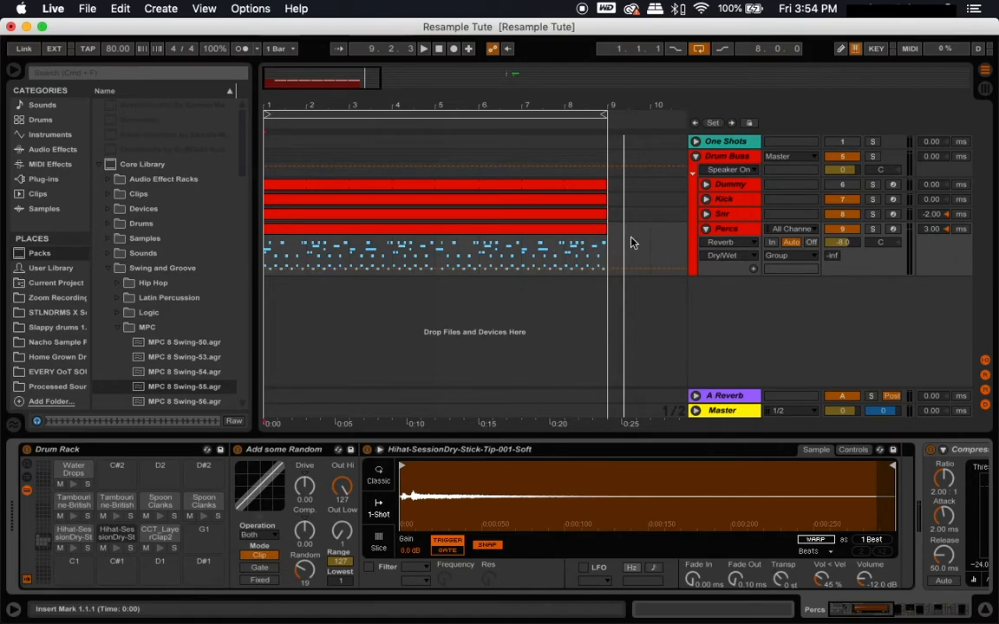
{"action": "left_click", "coordinate": [727, 214]}
{"action": "left_click", "coordinate": [729, 229]}
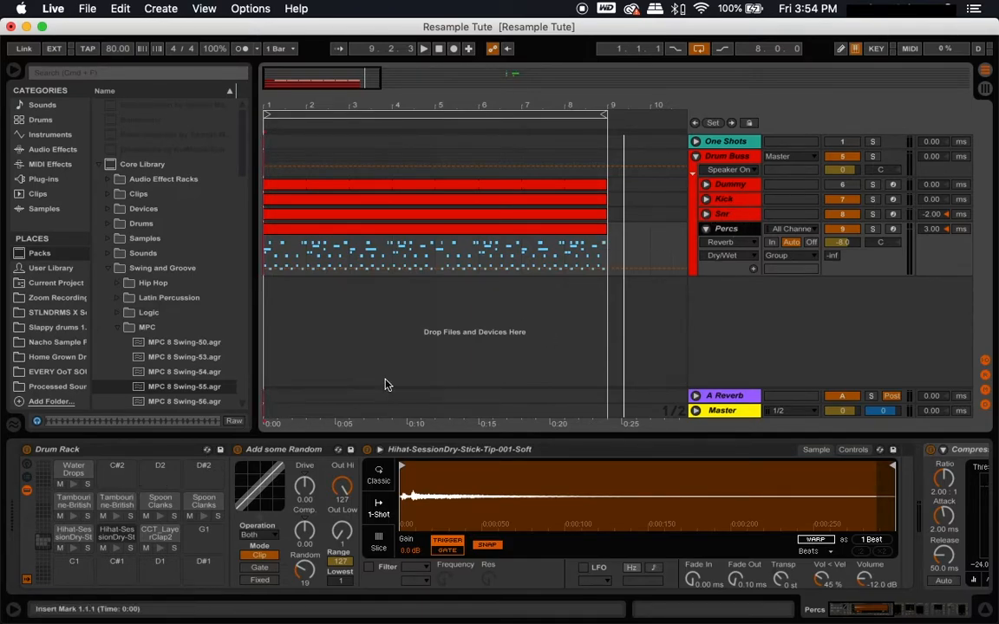
- In Session View, show the Percs rack's individual chains and examine the devices on the second Spoon Clanks chain
{"action": "key", "text": "Tab"}
{"action": "left_click", "coordinate": [614, 88]}
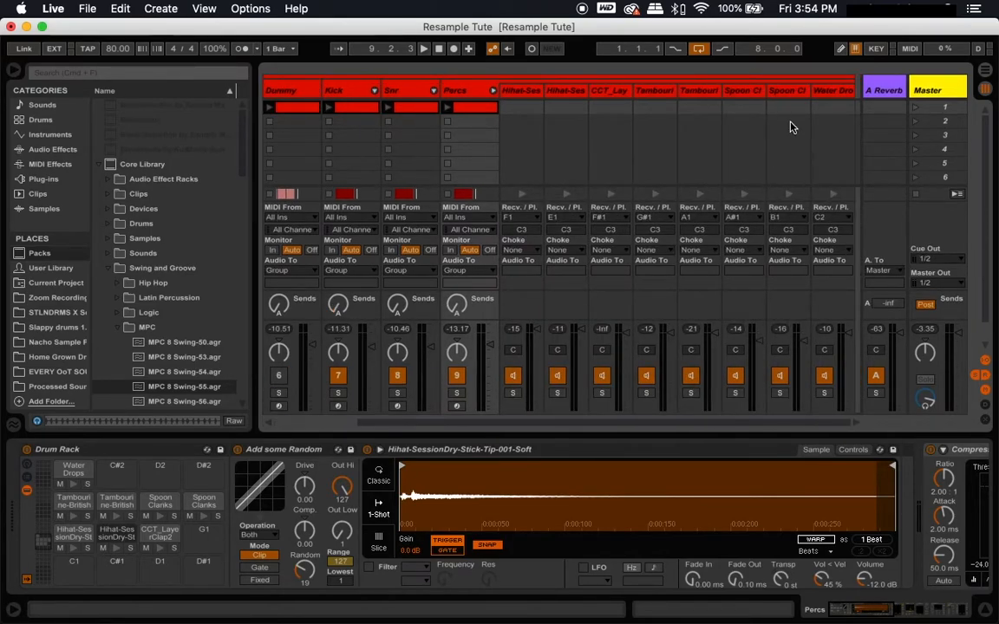
{"action": "left_click", "coordinate": [791, 90]}
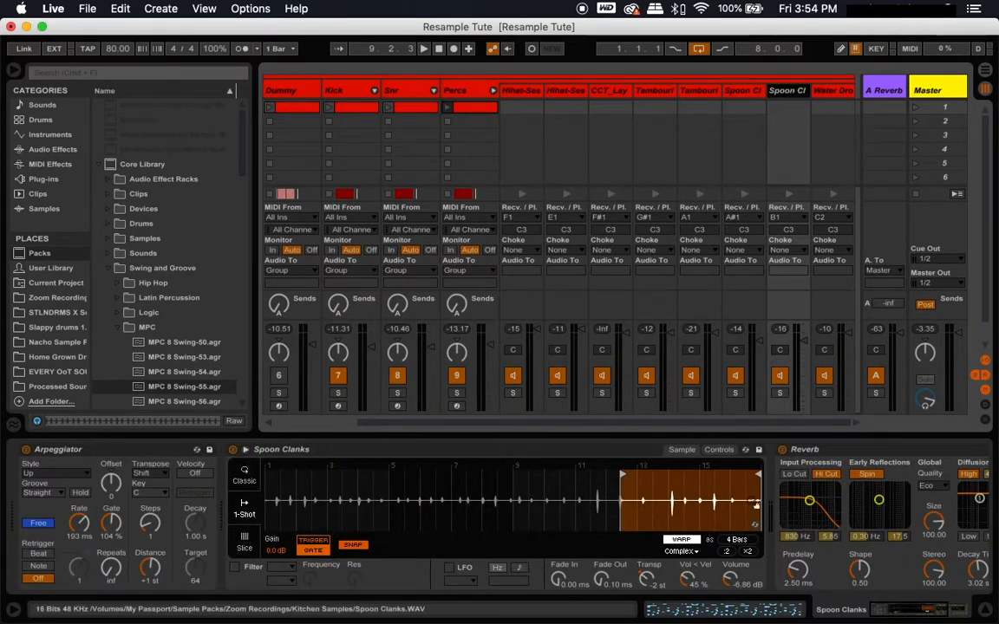
{"action": "key", "text": "Delete"}
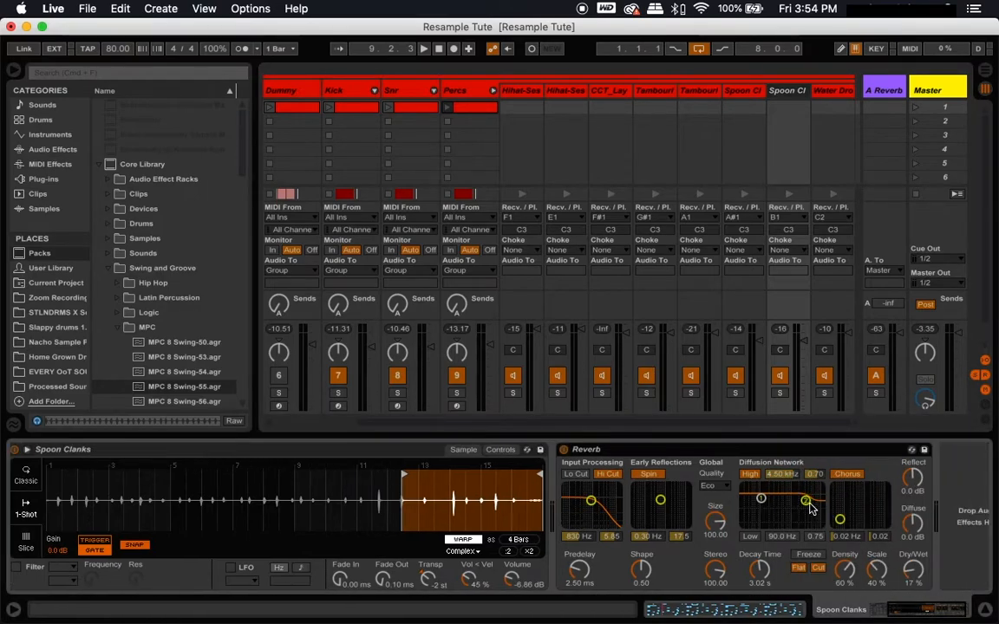
{"action": "left_click", "coordinate": [493, 90]}
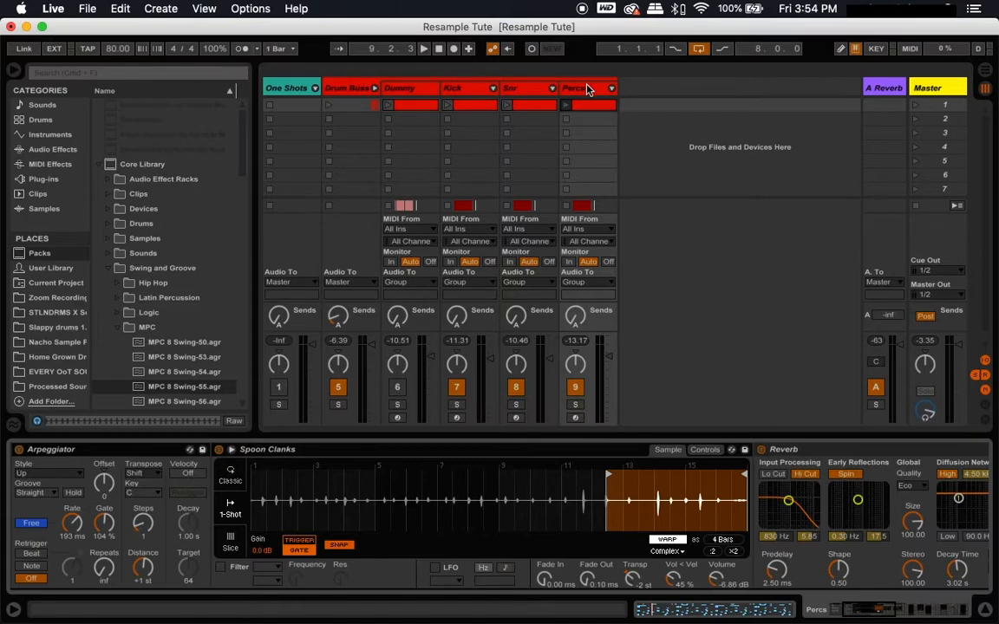
{"action": "scroll", "coordinate": [201, 520], "scroll_direction": "left", "scroll_amount": 5}
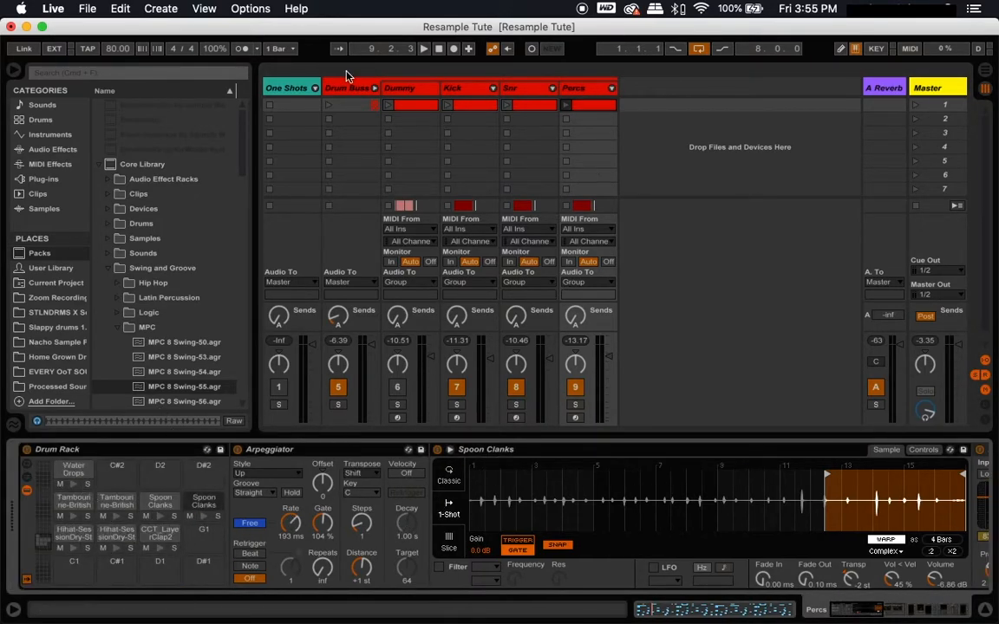
- Fold the Drum Buss group into a single track and return to Arrangement View
{"action": "left_click", "coordinate": [375, 90]}
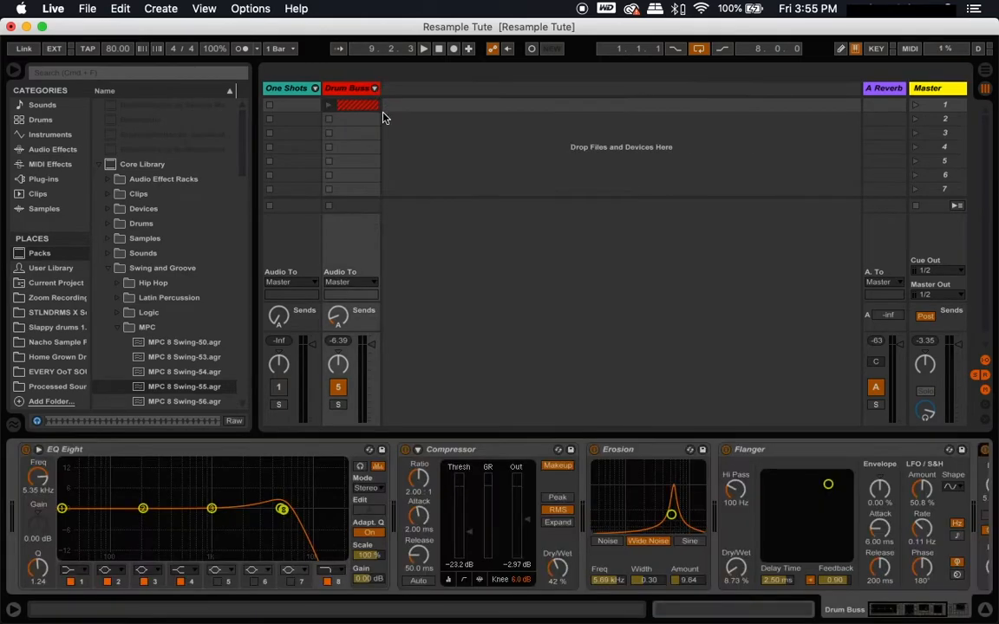
{"action": "key", "text": "Tab"}
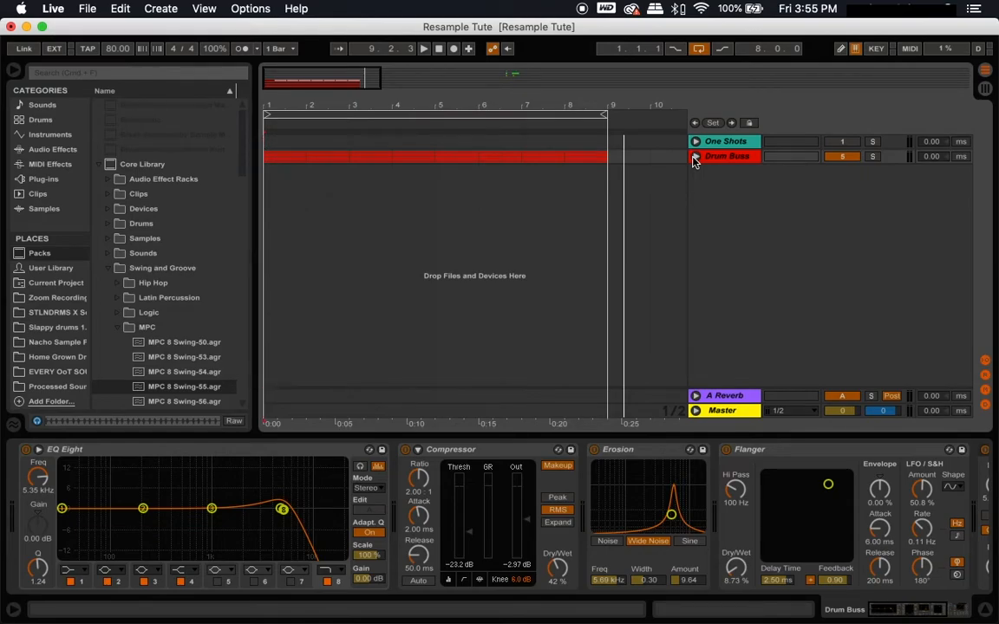
{"action": "left_click", "coordinate": [694, 157]}
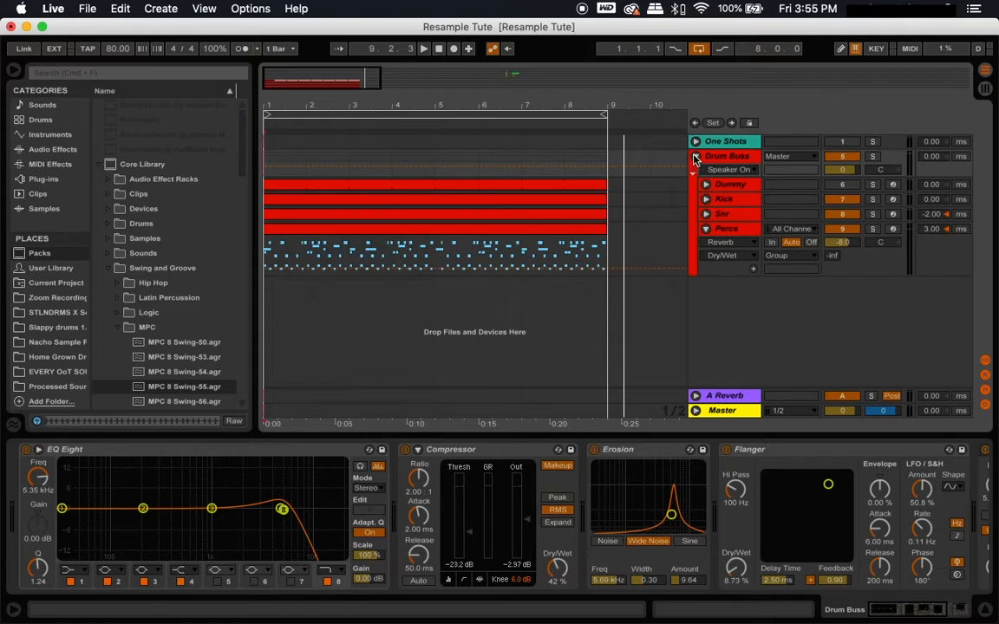
{"action": "left_click", "coordinate": [694, 157]}
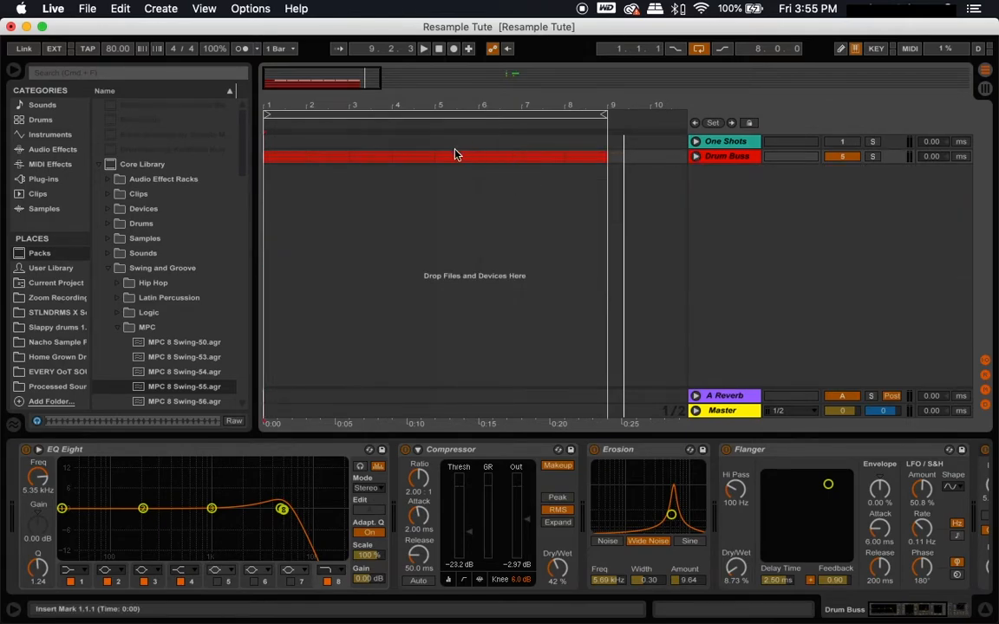
{"action": "left_click", "coordinate": [695, 157]}
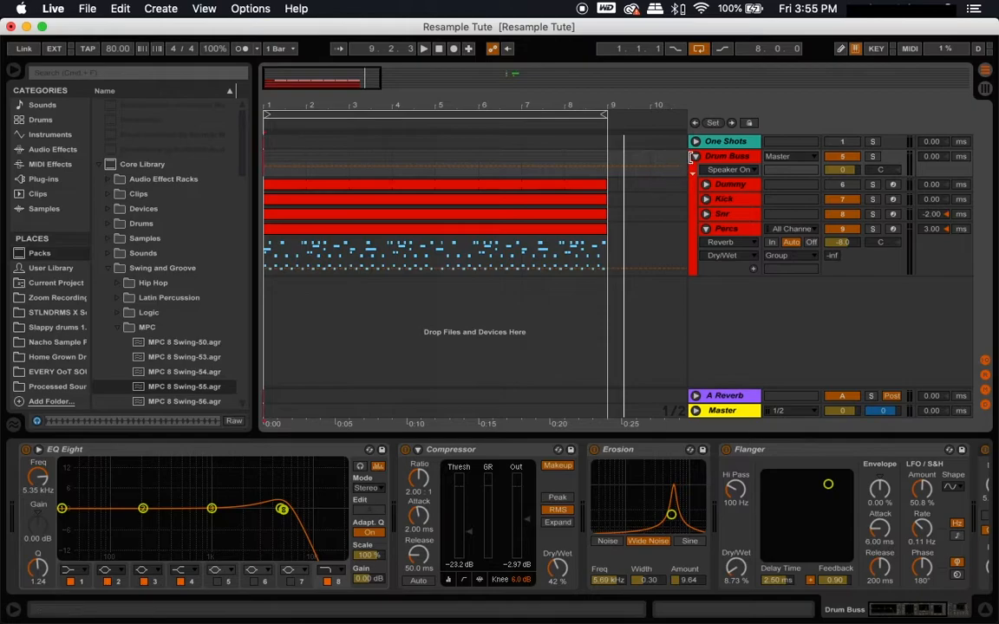
{"action": "left_click", "coordinate": [695, 157]}
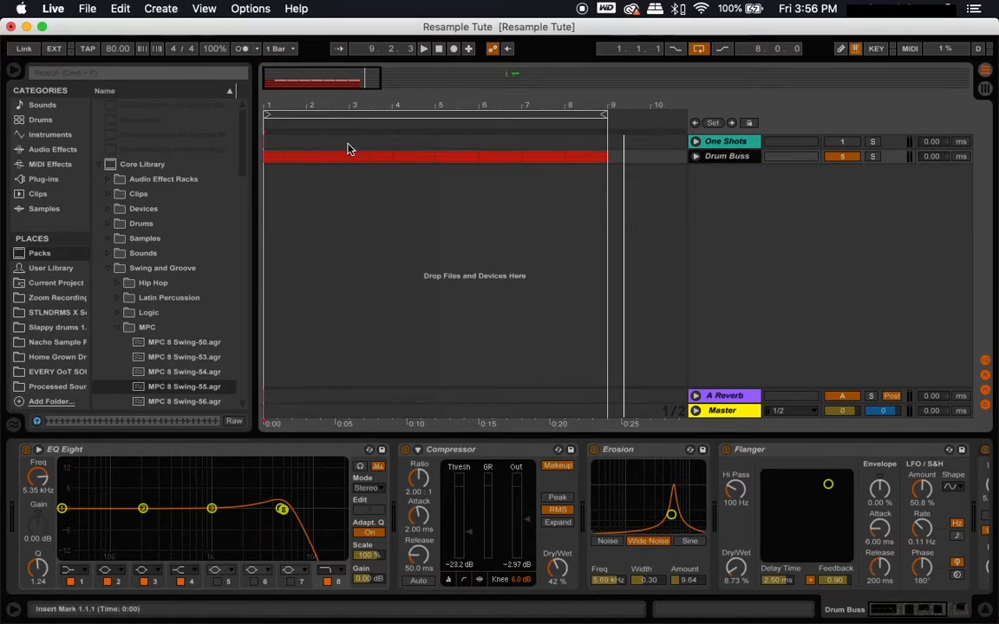
- Insert a new audio track below Drum Buss, armed for recording, with Drum Buss as its audio input
{"action": "left_click", "coordinate": [170, 9]}
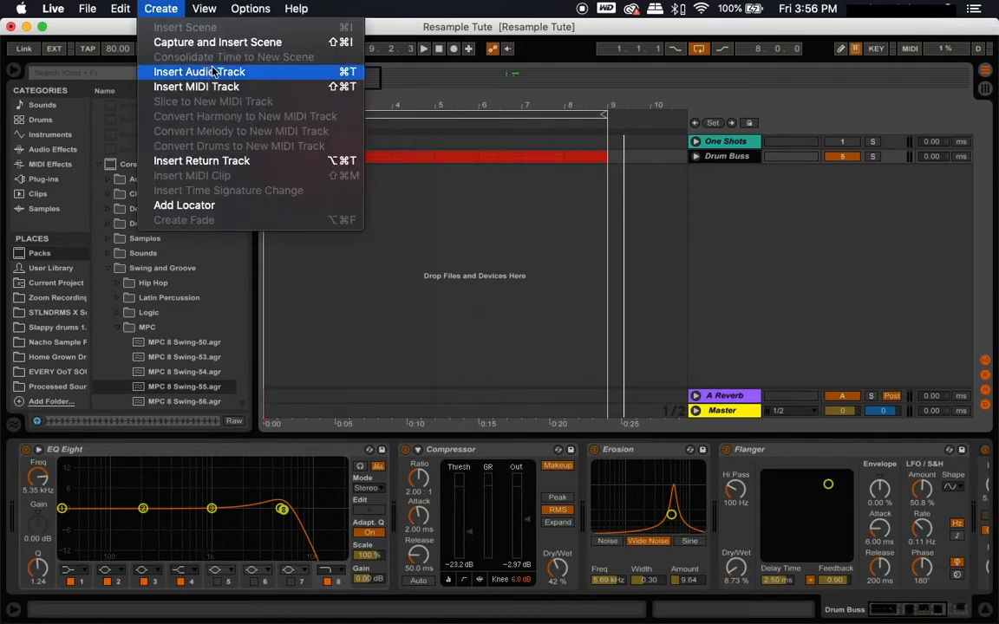
{"action": "left_click", "coordinate": [476, 246]}
{"action": "key", "text": "super+t"}
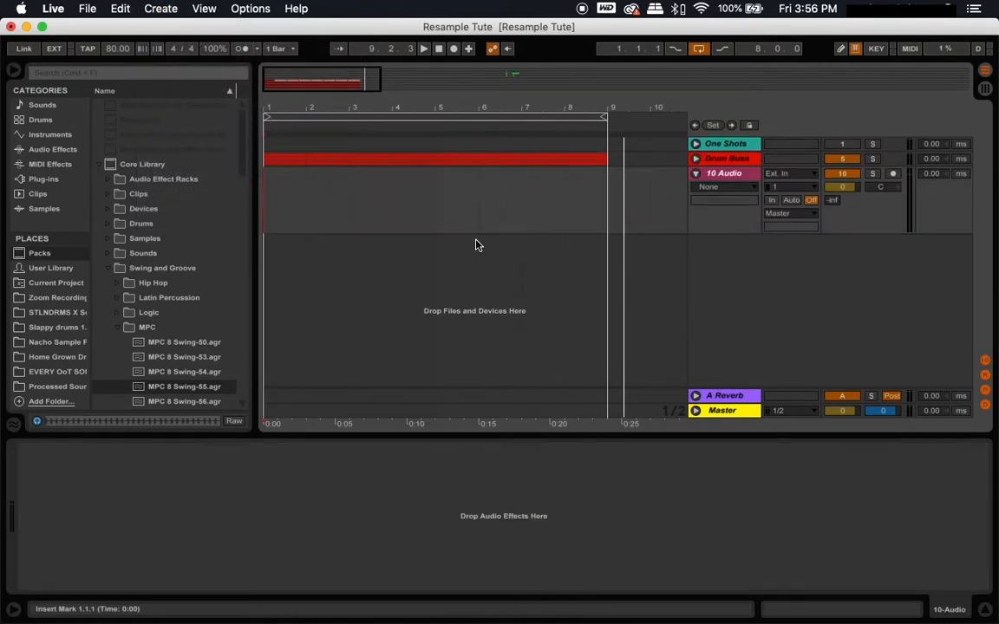
{"action": "left_click", "coordinate": [893, 175]}
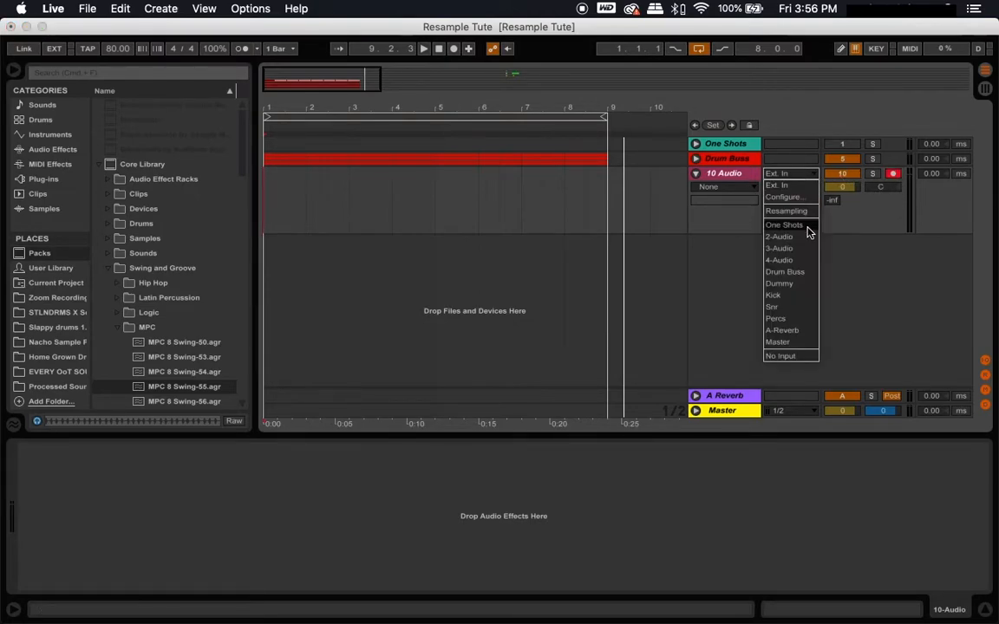
{"action": "left_click", "coordinate": [784, 272]}
- Unfold the Drum Buss group and examine the Snr and Percs device chains, including the HeadCrusher plug-in window on Snr
{"action": "left_click", "coordinate": [696, 159]}
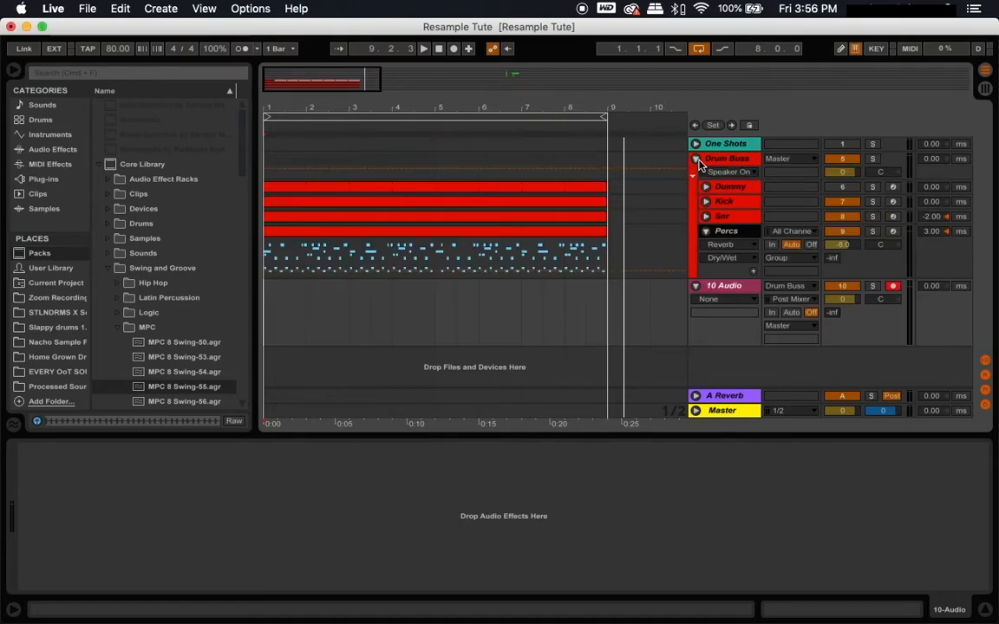
{"action": "left_click", "coordinate": [731, 218]}
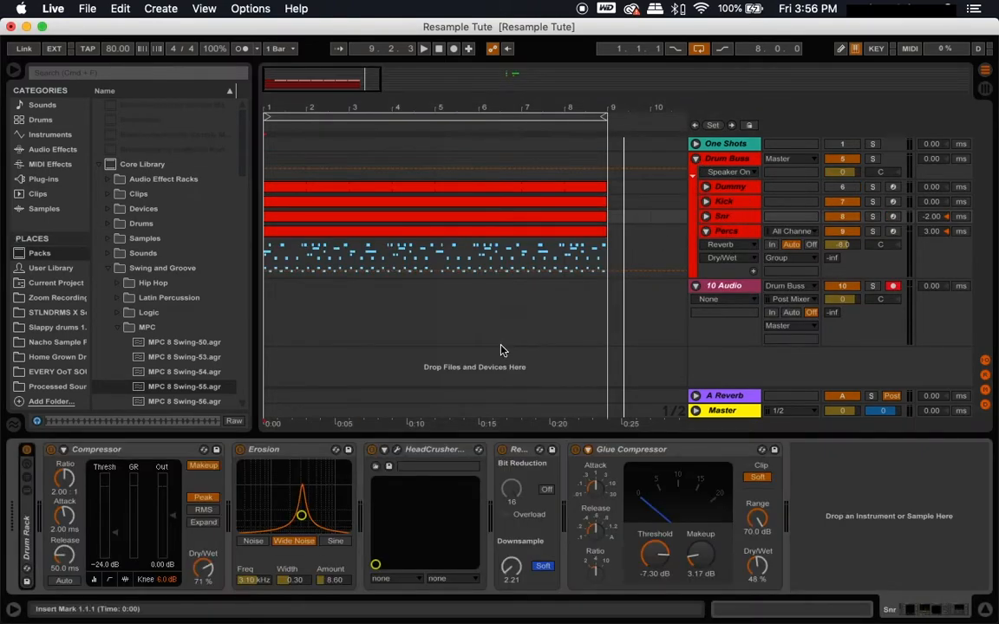
{"action": "left_click", "coordinate": [728, 231]}
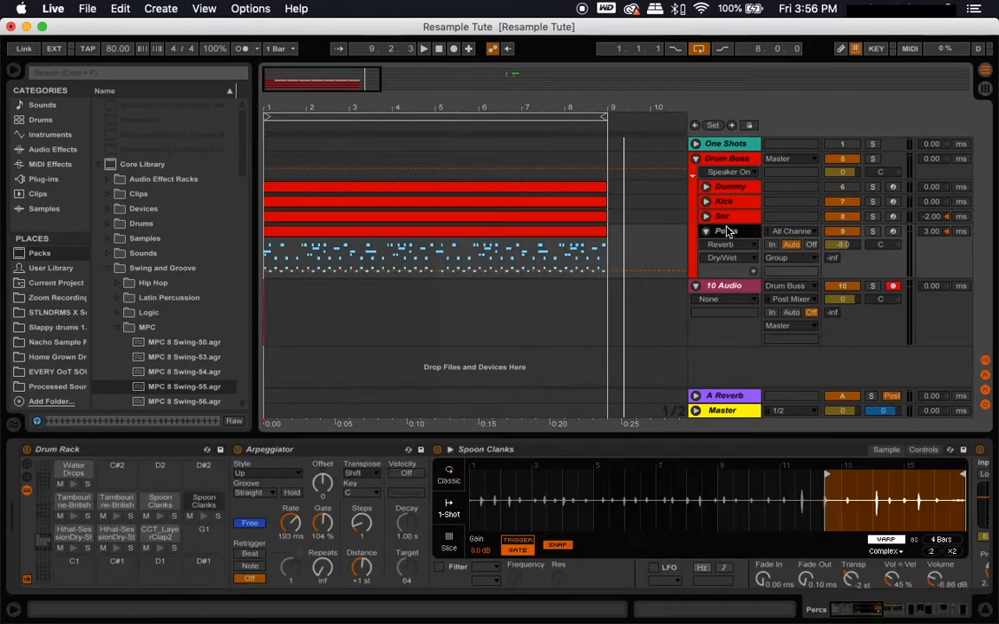
{"action": "left_click", "coordinate": [729, 215]}
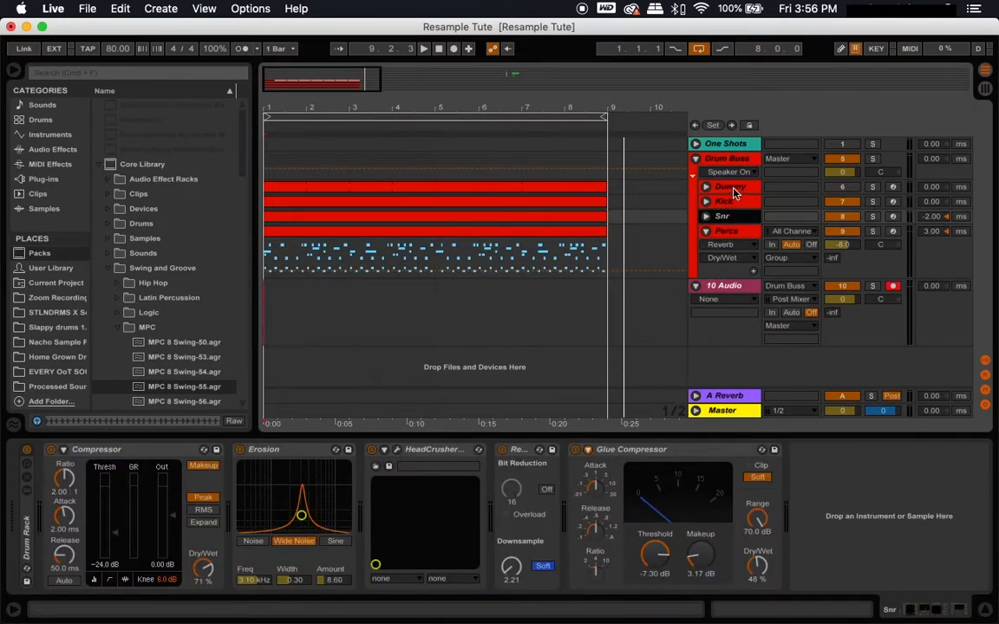
{"action": "left_click", "coordinate": [396, 450]}
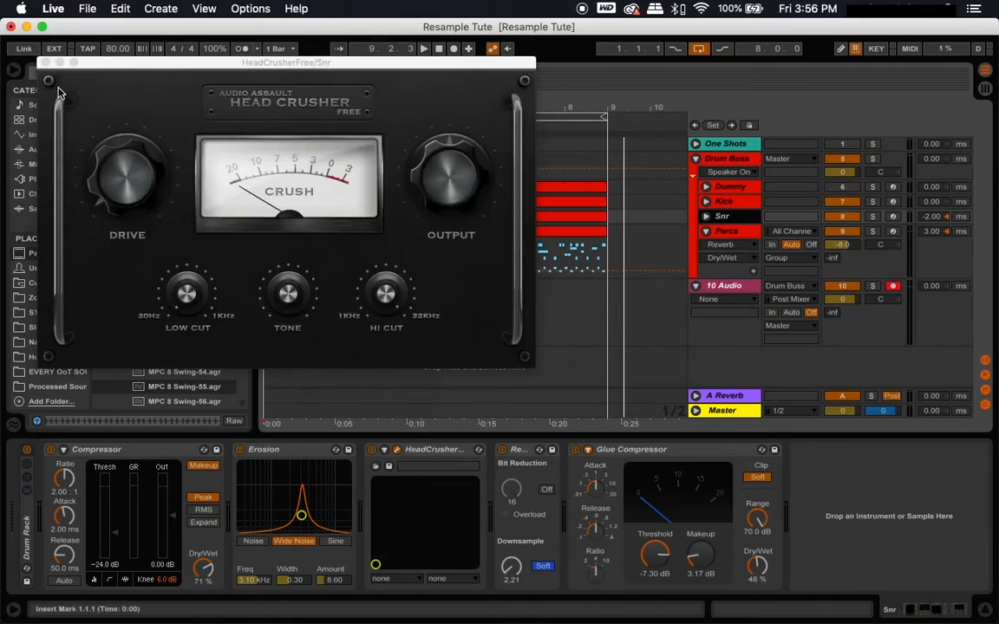
{"action": "left_click", "coordinate": [44, 62]}
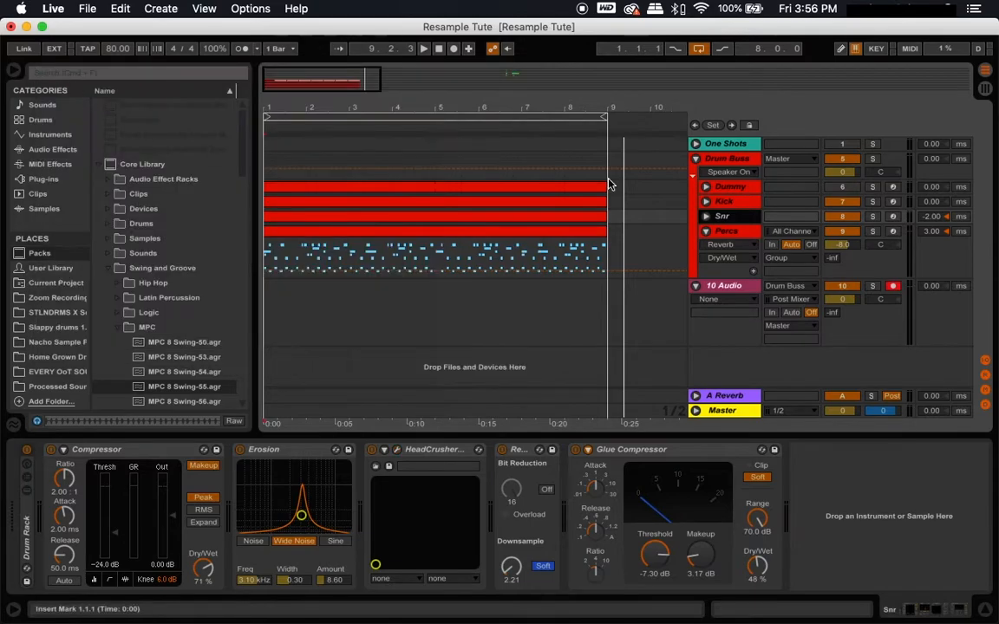
- Examine the Kick track's device chain from its kick sample through to the Glue Compressor
{"action": "left_click", "coordinate": [720, 203]}
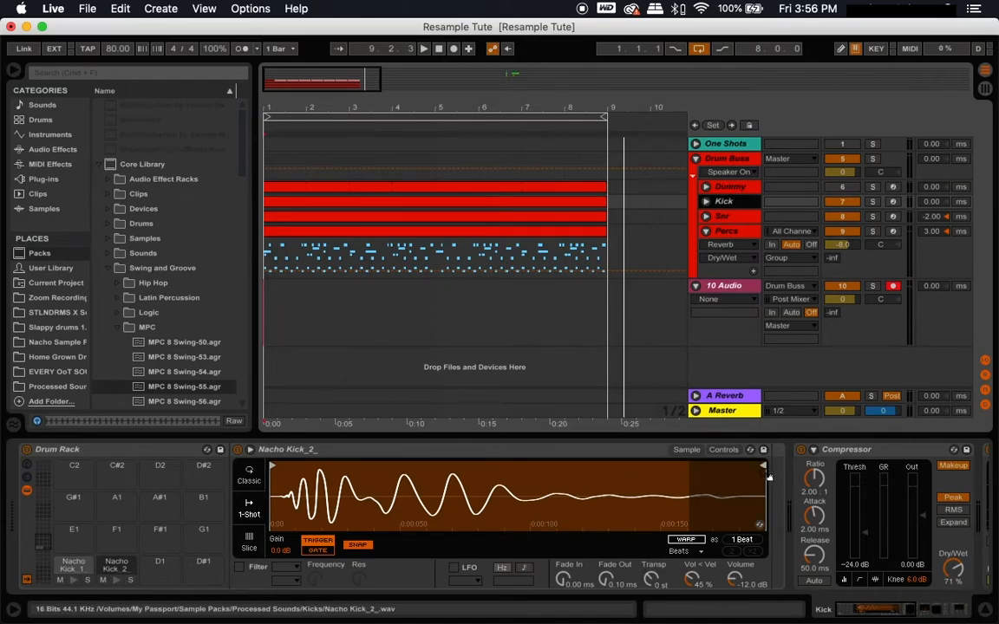
{"action": "scroll", "coordinate": [755, 473], "scroll_direction": "right", "scroll_amount": 5}
{"action": "scroll", "coordinate": [754, 474], "scroll_direction": "right", "scroll_amount": 5}
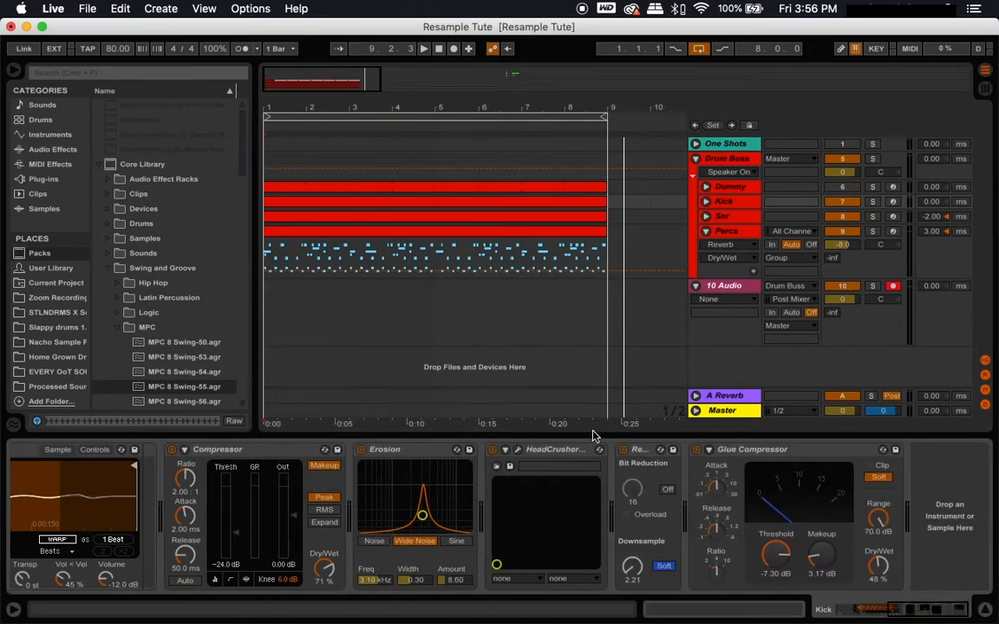
- Examine the effect chains on the Drum Buss group and on the Master track
{"action": "left_click", "coordinate": [733, 159]}
{"action": "scroll", "coordinate": [759, 477], "scroll_direction": "right", "scroll_amount": 5}
{"action": "scroll", "coordinate": [751, 469], "scroll_direction": "left", "scroll_amount": 5}
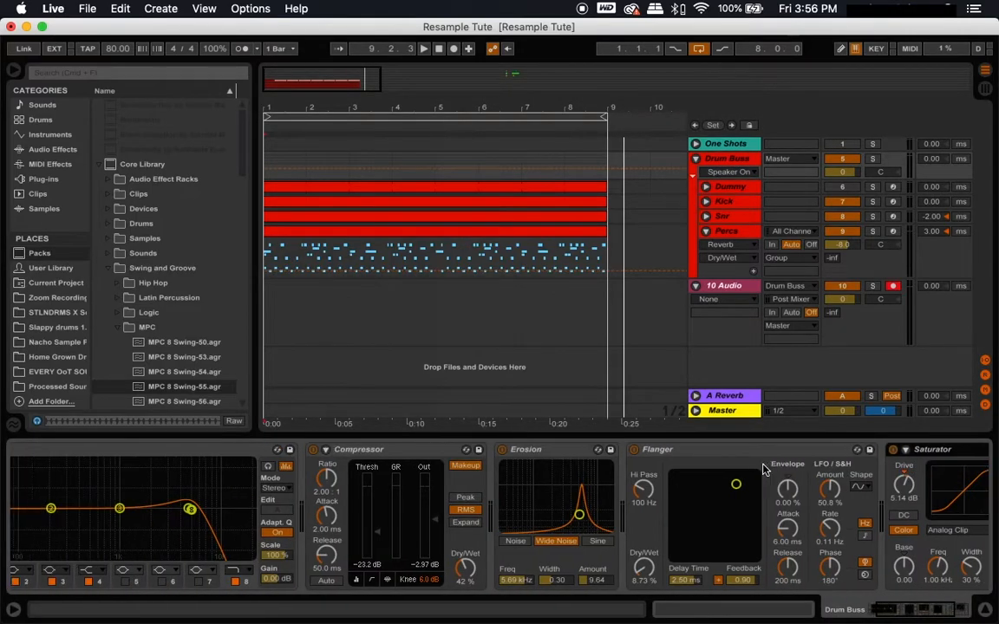
{"action": "left_click", "coordinate": [722, 410]}
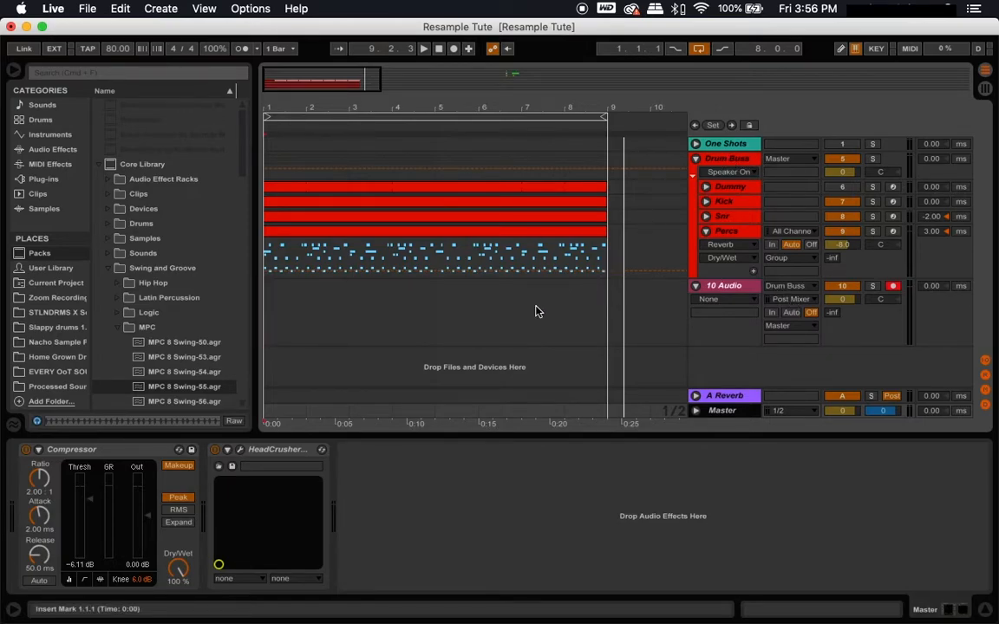
- Turn off looping and start recording the arrangement from bar 1 onto the 10 Audio track
{"action": "left_click", "coordinate": [700, 49]}
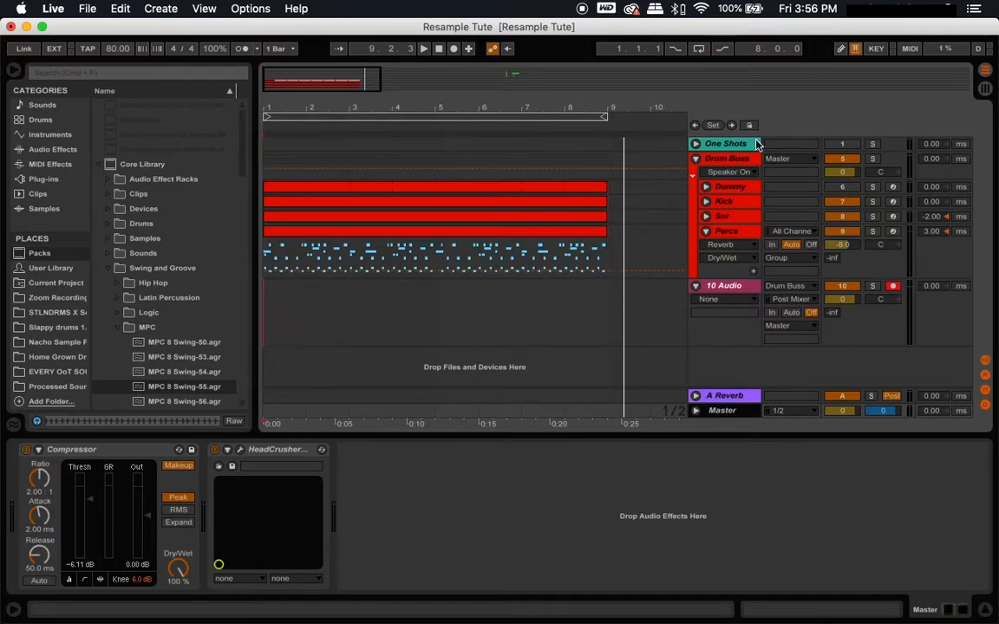
{"action": "left_click", "coordinate": [439, 50]}
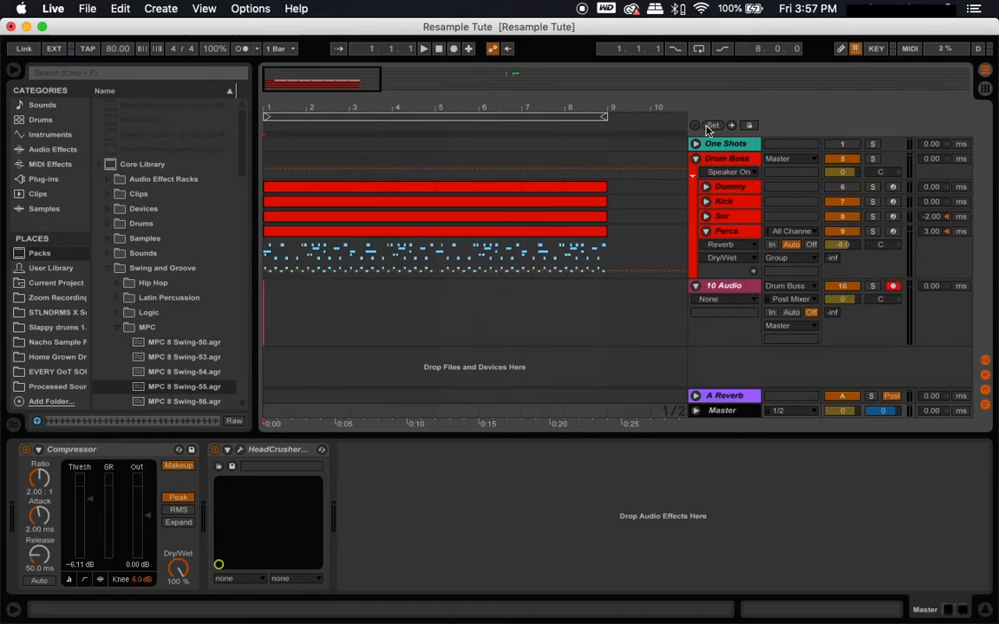
{"action": "left_click", "coordinate": [453, 49]}
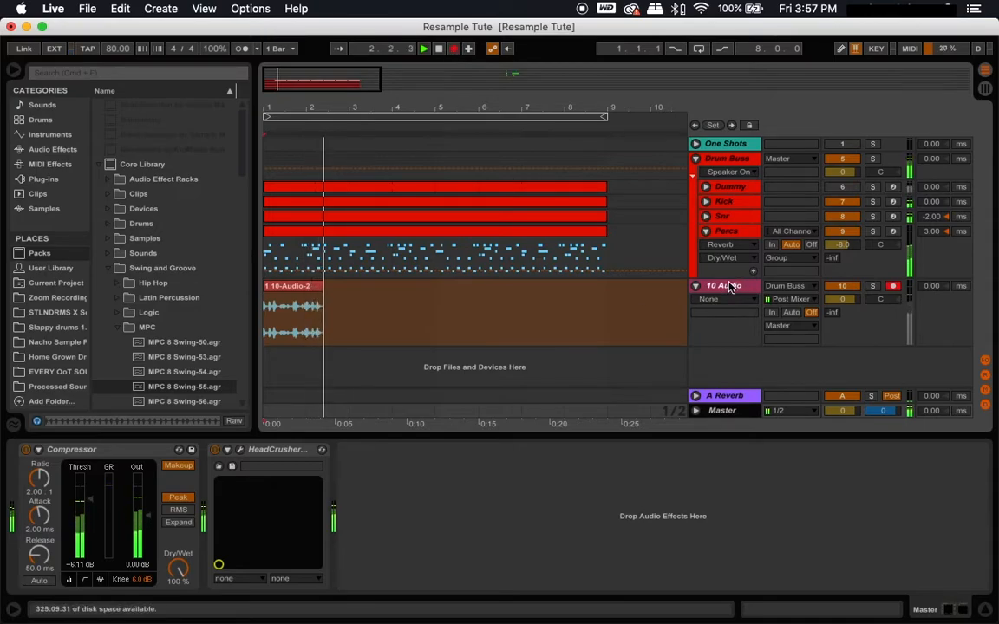
- Examine the Drum Buss effects and the full Kick device chain while the recording runs
{"action": "left_click", "coordinate": [728, 160]}
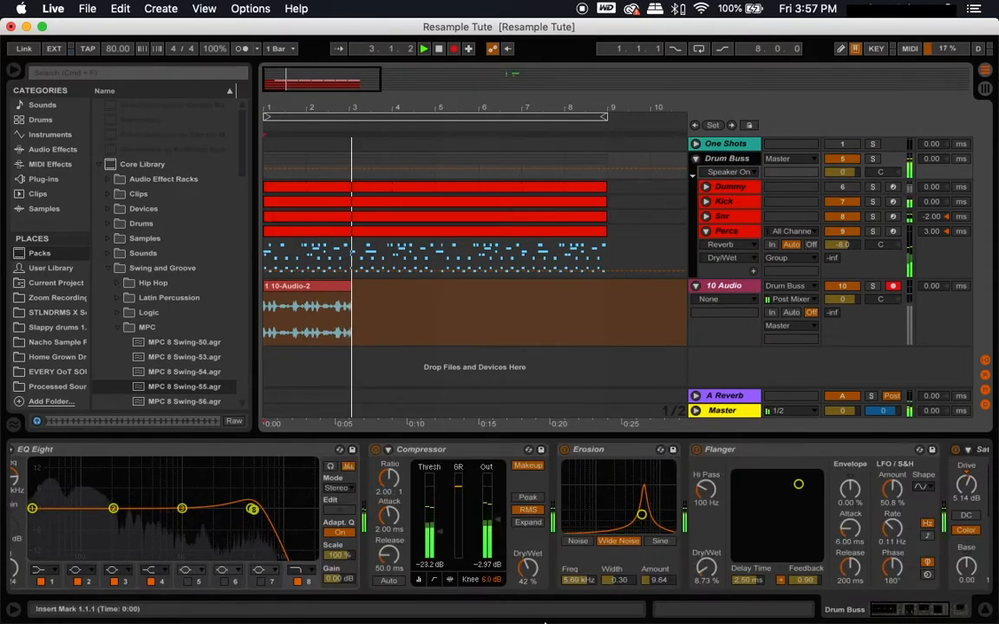
{"action": "scroll", "coordinate": [570, 493], "scroll_direction": "right", "scroll_amount": 3}
{"action": "scroll", "coordinate": [570, 492], "scroll_direction": "right", "scroll_amount": 5}
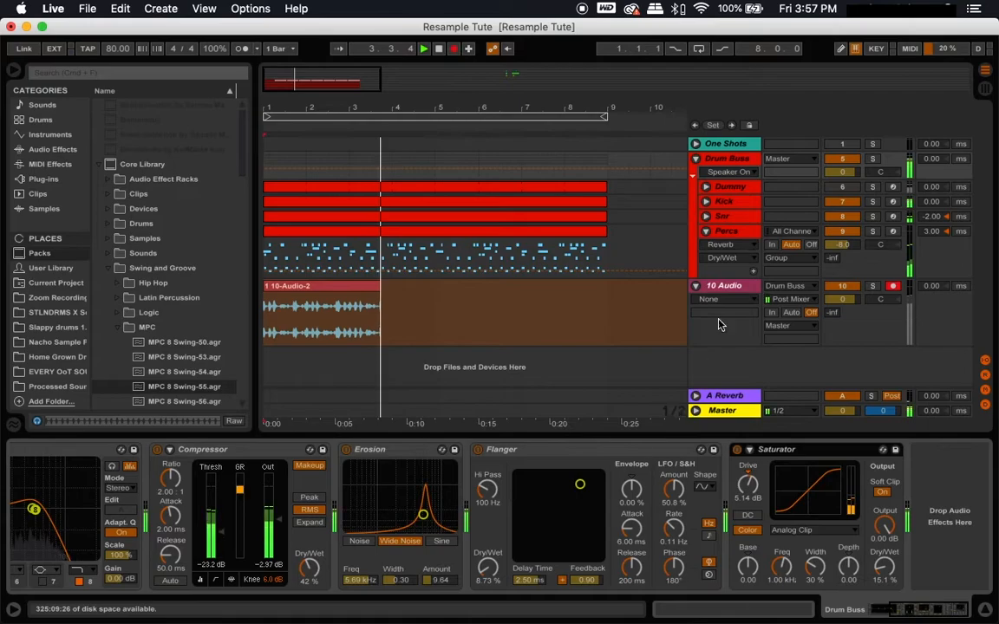
{"action": "left_click", "coordinate": [727, 201]}
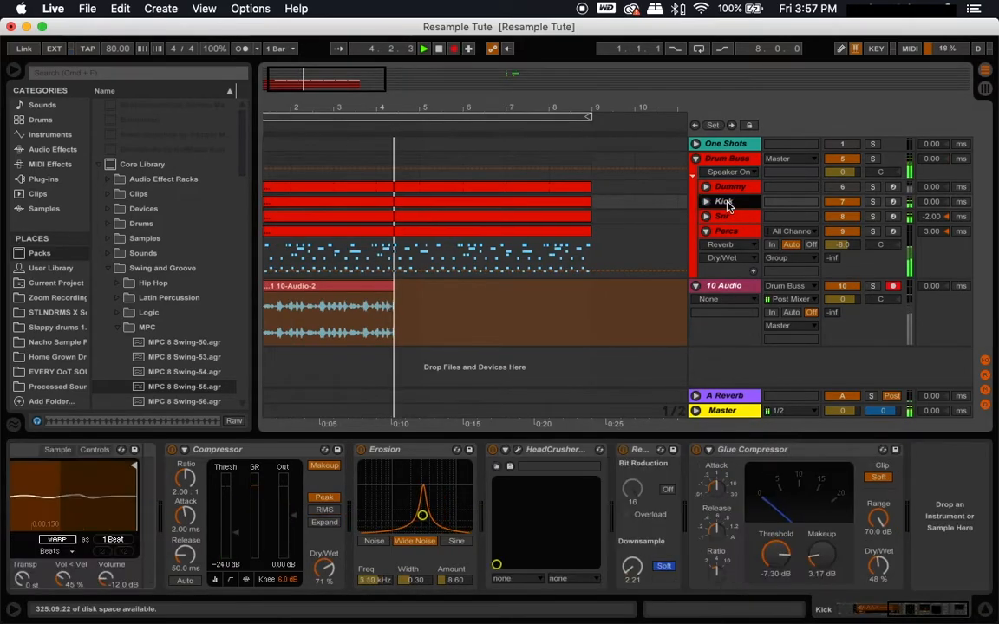
{"action": "scroll", "coordinate": [652, 495], "scroll_direction": "left", "scroll_amount": 6}
{"action": "scroll", "coordinate": [653, 494], "scroll_direction": "left", "scroll_amount": 8}
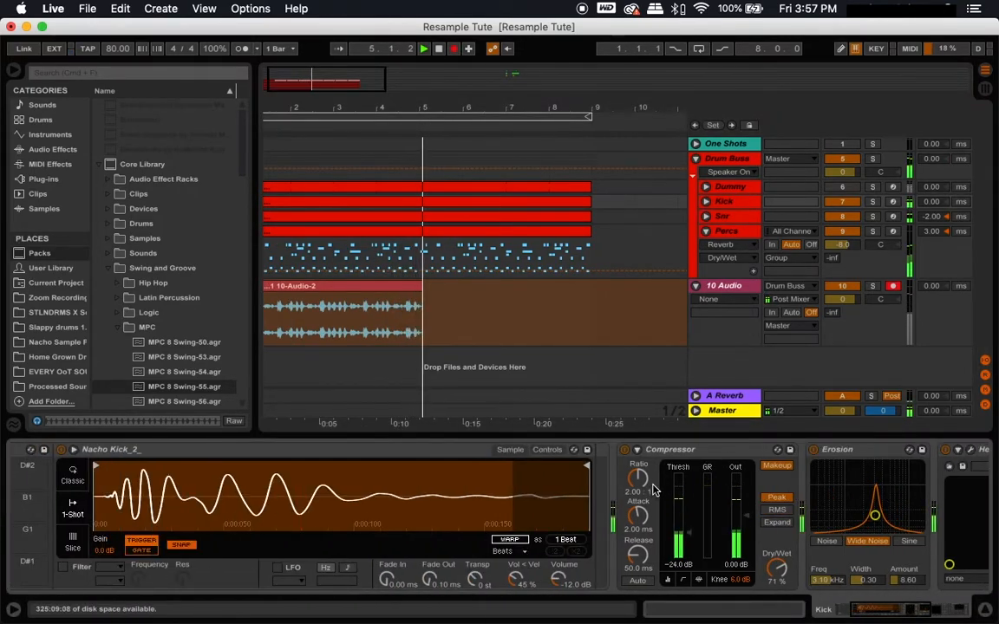
{"action": "scroll", "coordinate": [677, 473], "scroll_direction": "right", "scroll_amount": 15}
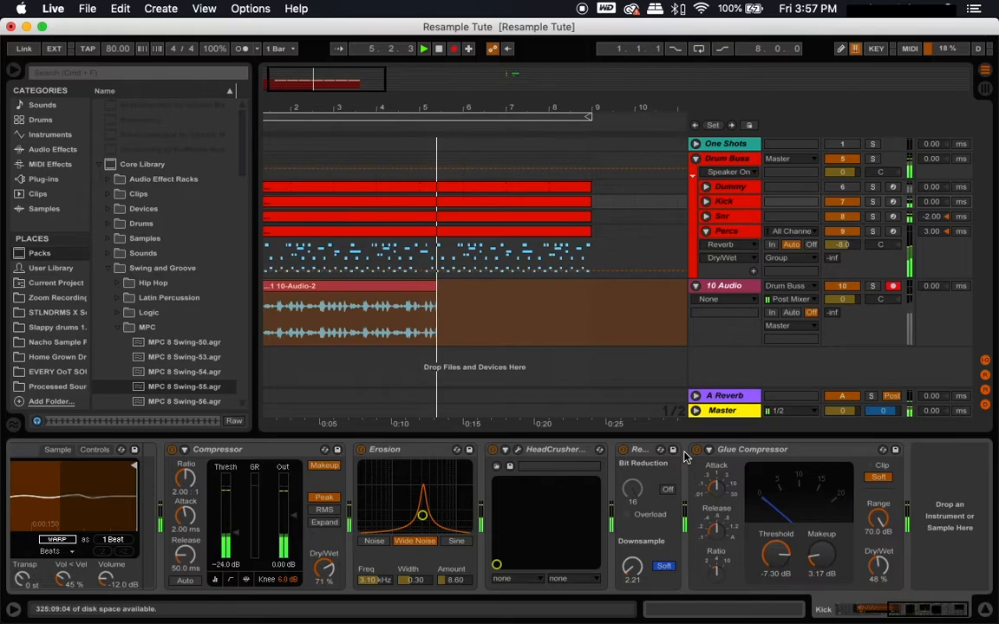
- Examine the Snr and Percs device chains, following Percs through to its sidechained Compressor, during the recording
{"action": "left_click", "coordinate": [725, 216]}
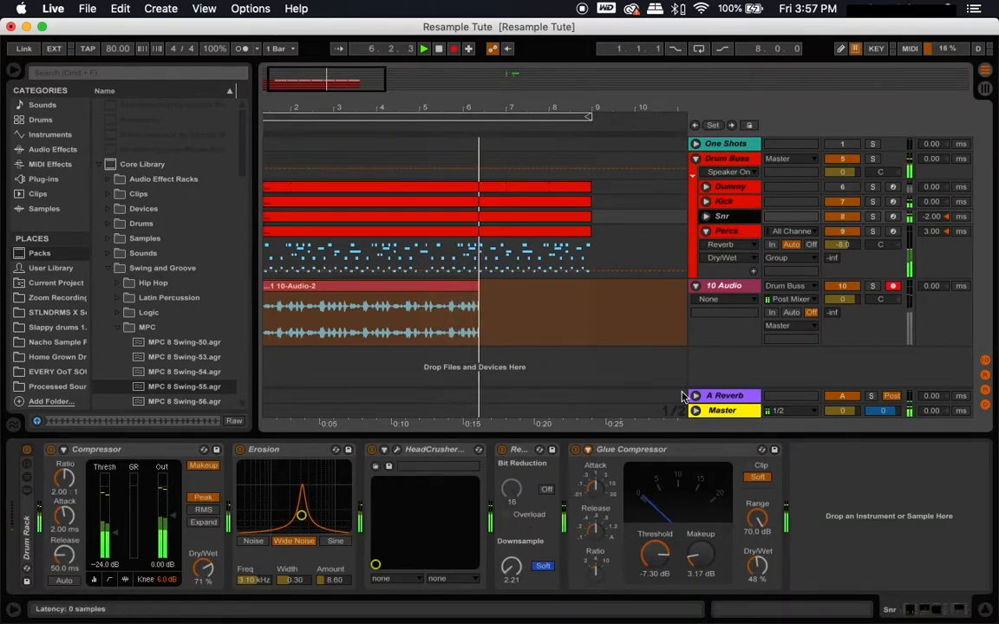
{"action": "left_click", "coordinate": [727, 231]}
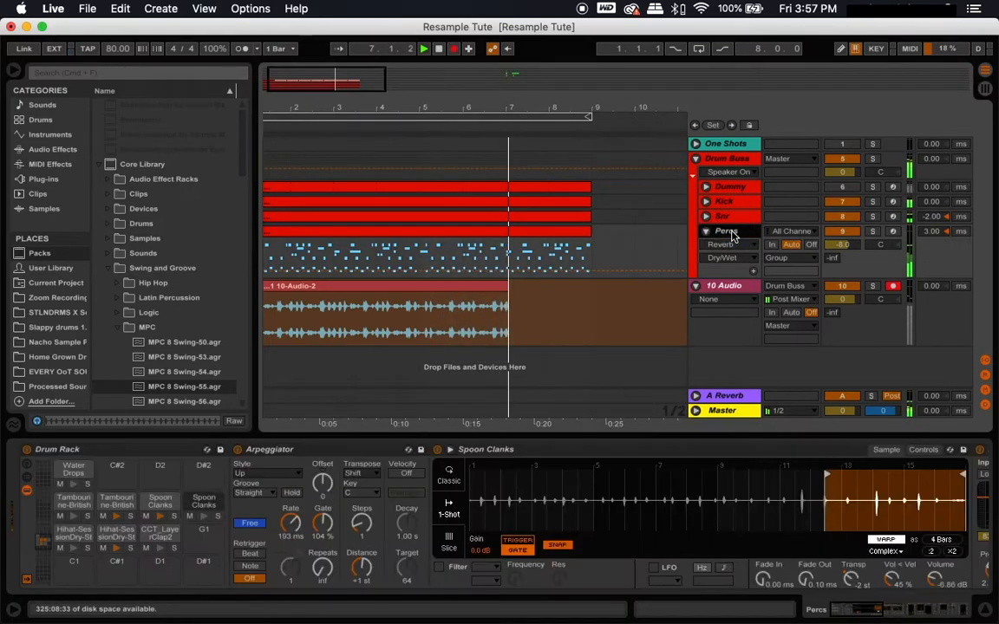
{"action": "scroll", "coordinate": [607, 490], "scroll_direction": "right", "scroll_amount": 15}
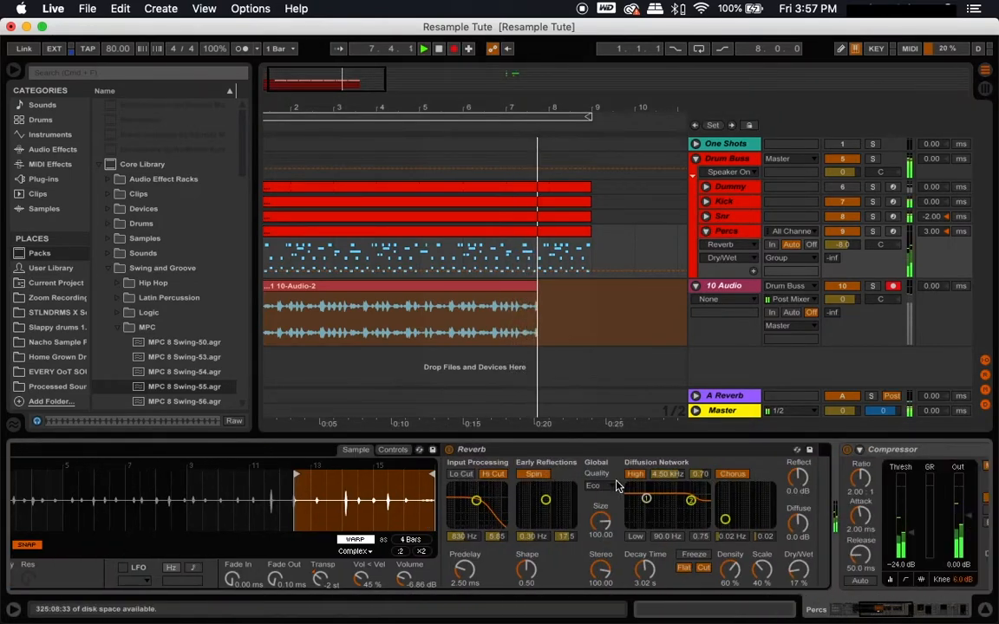
{"action": "scroll", "coordinate": [613, 486], "scroll_direction": "right", "scroll_amount": 10}
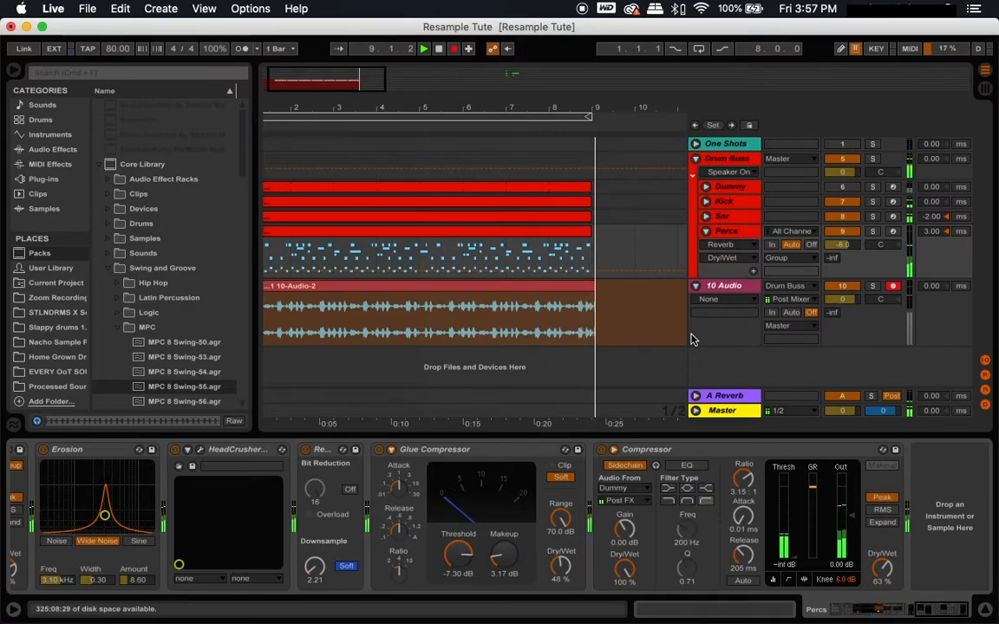
- Stop recording and trim the end of the recorded clip on 10 Audio back to bar 9
{"action": "key", "text": "space"}
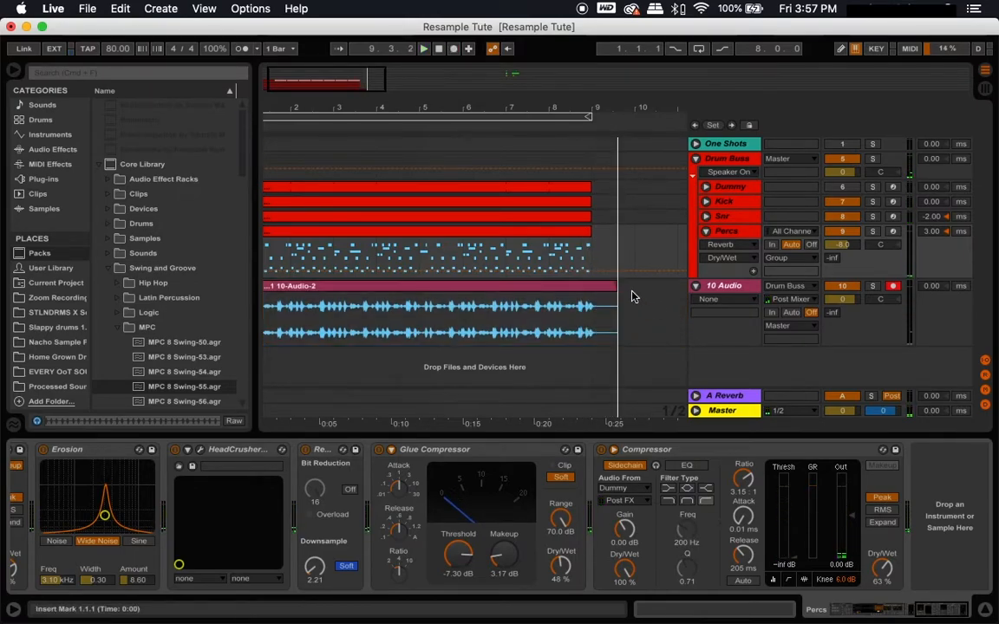
{"action": "left_click", "coordinate": [613, 286]}
{"action": "left_click_drag", "start_coordinate": [612, 286], "coordinate": [590, 288]}
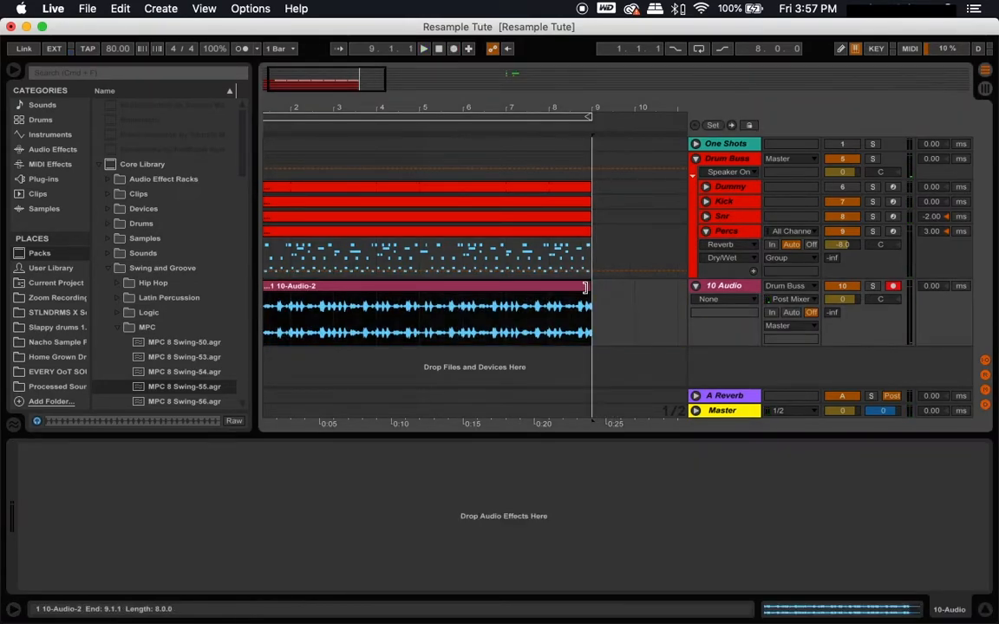
- Deactivate the Drum Buss group so only the recorded clip on 10 Audio plays
{"action": "left_click", "coordinate": [847, 159]}
{"action": "left_click", "coordinate": [846, 159]}
{"action": "left_click", "coordinate": [569, 317]}
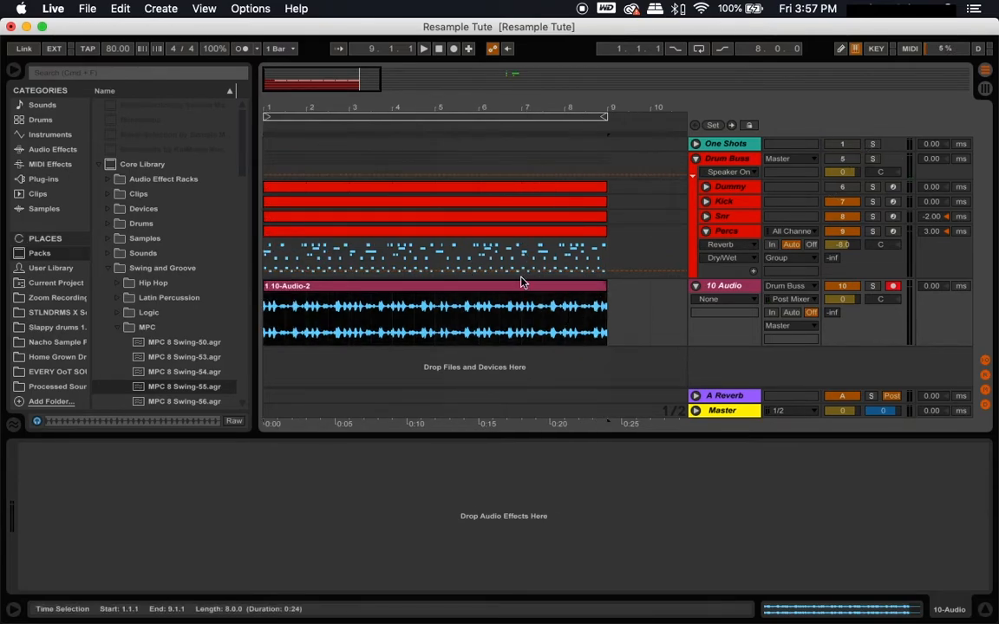
{"action": "left_click", "coordinate": [336, 318]}
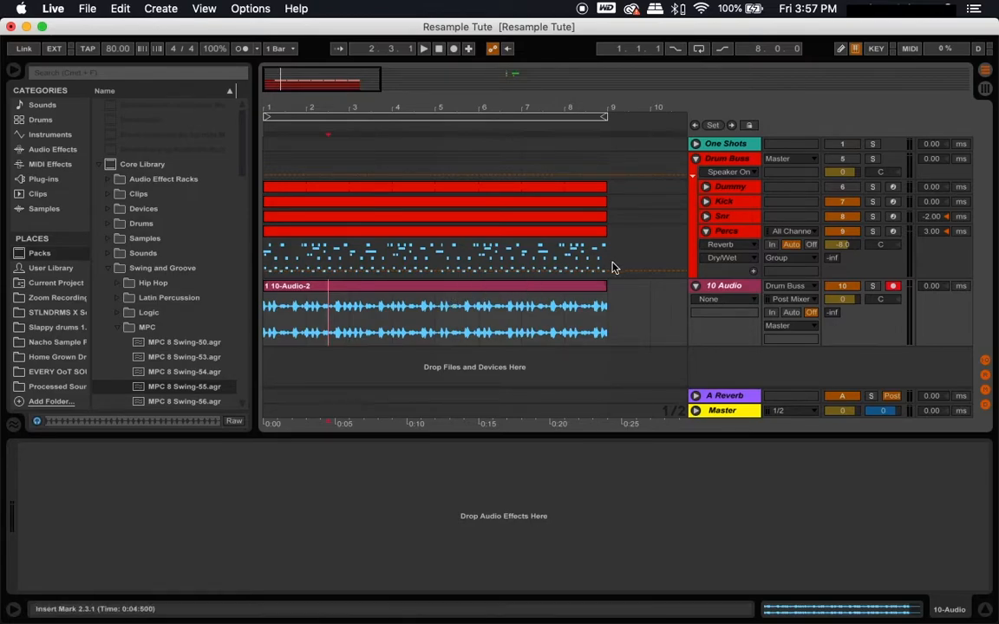
- Switch off all five effects on the Dummy track, from the Compressor through to the Glue Compressor
{"action": "left_click", "coordinate": [739, 188]}
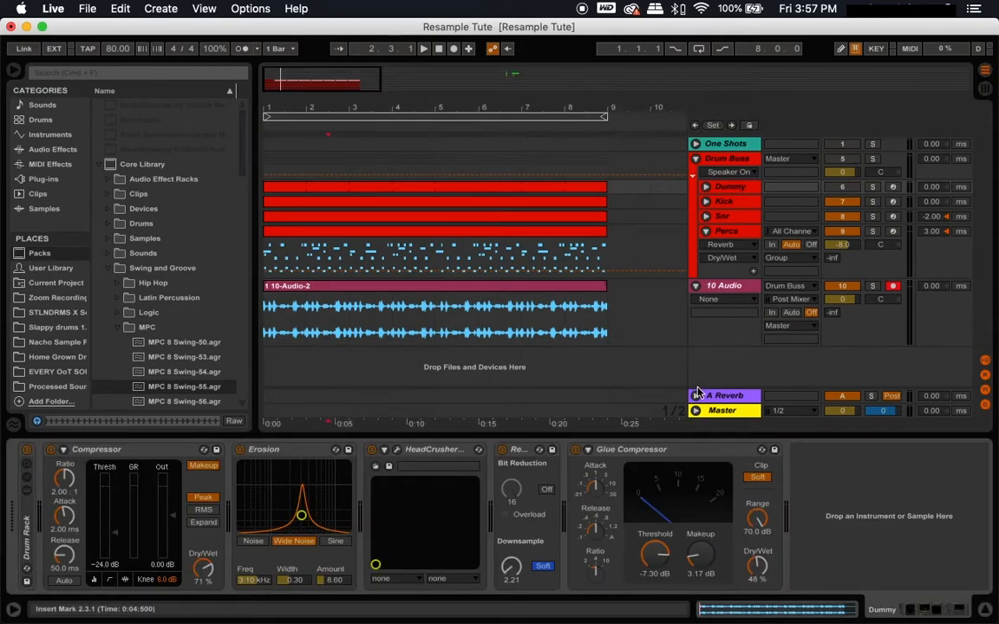
{"action": "left_click", "coordinate": [575, 450]}
{"action": "left_click", "coordinate": [501, 450]}
{"action": "left_click", "coordinate": [372, 450]}
{"action": "left_click", "coordinate": [239, 450]}
{"action": "left_click", "coordinate": [50, 450]}
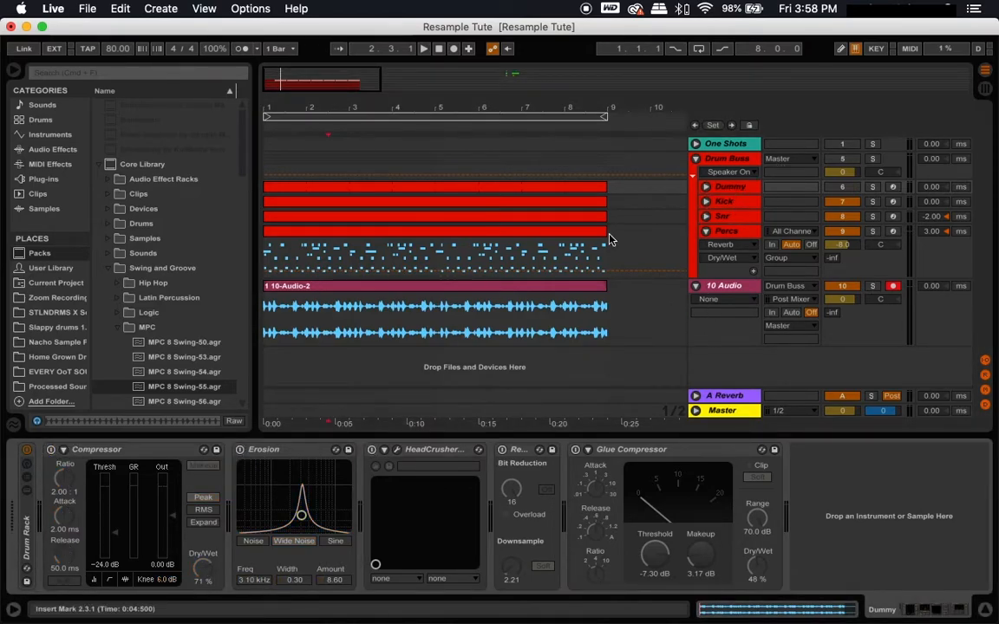
- View the Dummy clip's kick notes and the Kick track's devices, and fold the Drum Buss group
{"action": "double_click", "coordinate": [515, 199]}
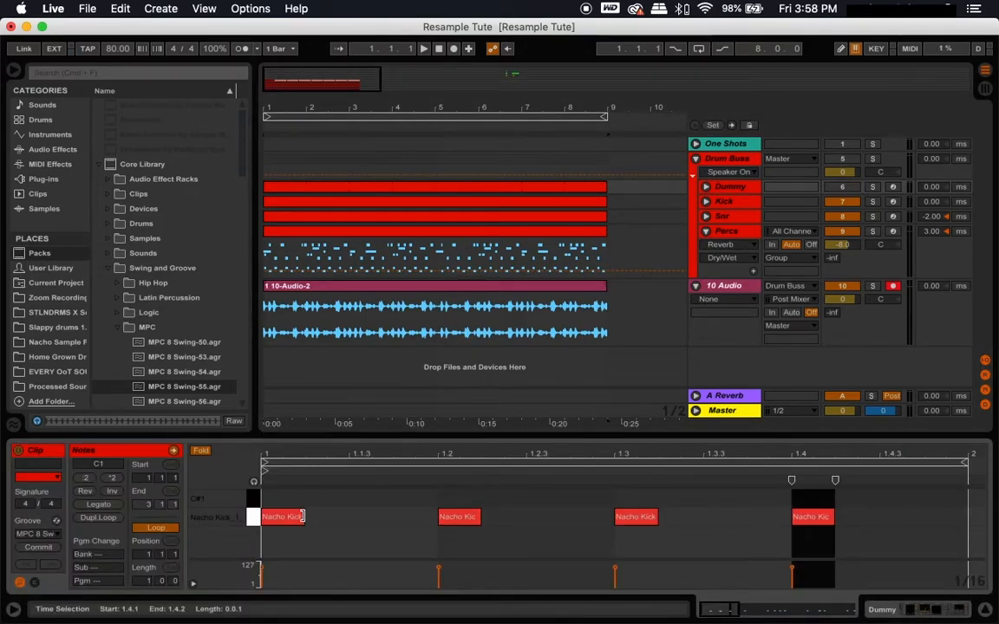
{"action": "left_click", "coordinate": [728, 203]}
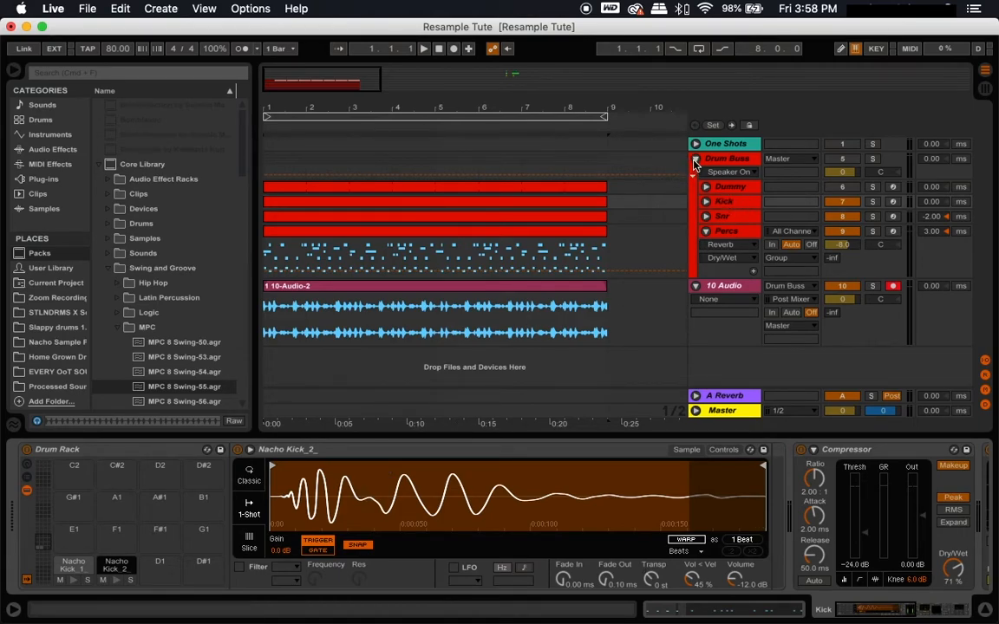
{"action": "left_click", "coordinate": [696, 160]}
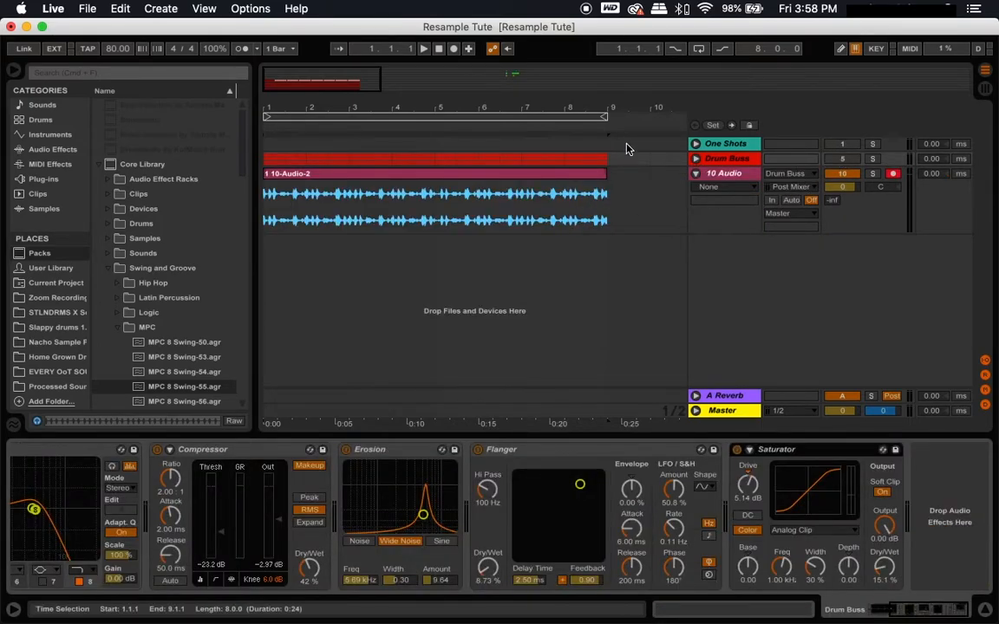
- Turn looping back on and audition the resampled drums on the 10 Audio track
{"action": "left_click", "coordinate": [702, 50]}
{"action": "key", "text": "space"}
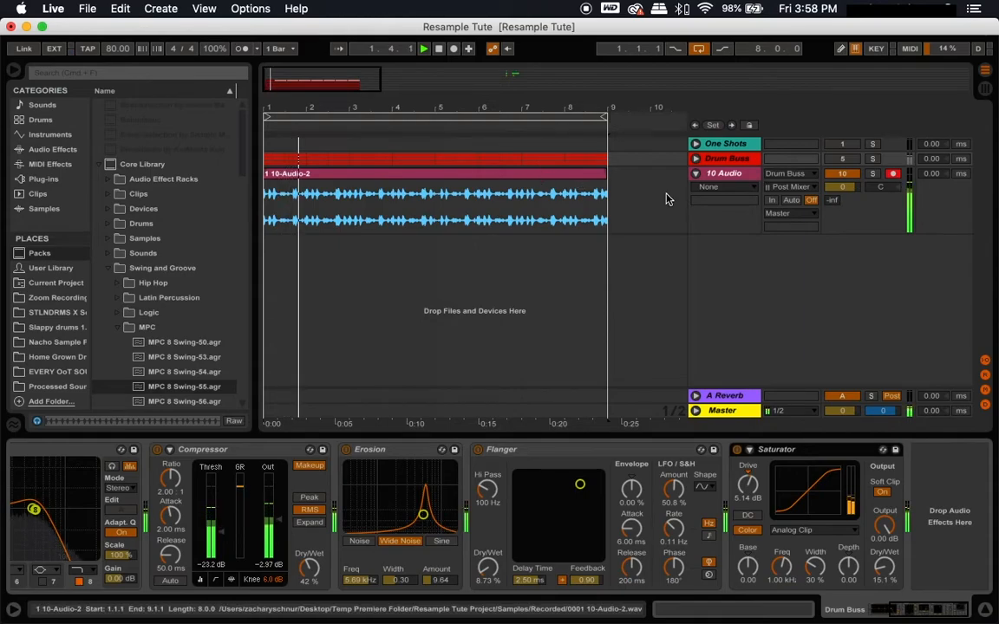
{"action": "left_click", "coordinate": [731, 177]}
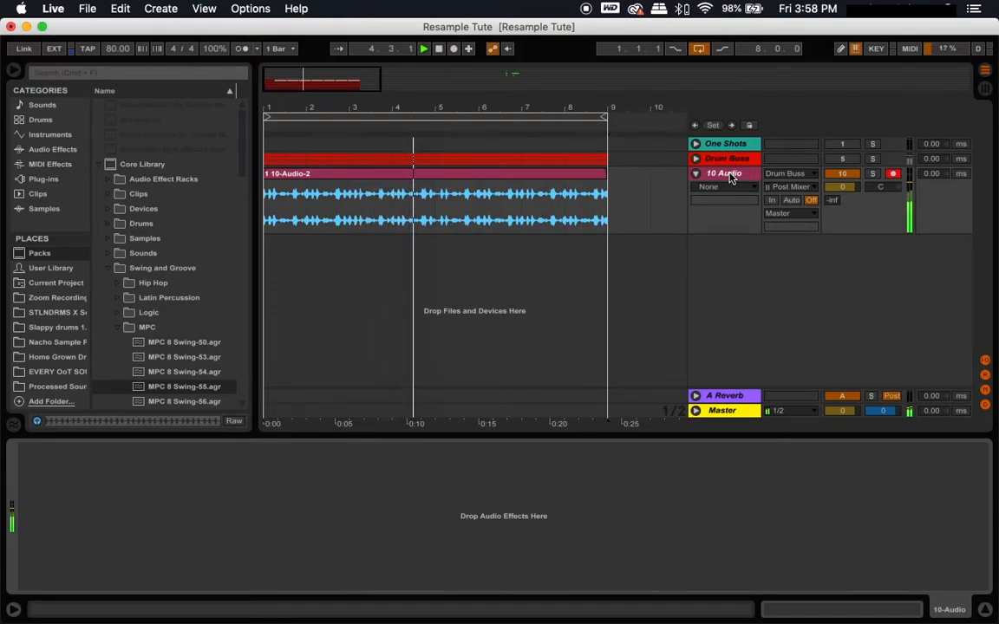
{"action": "key", "text": "space"}
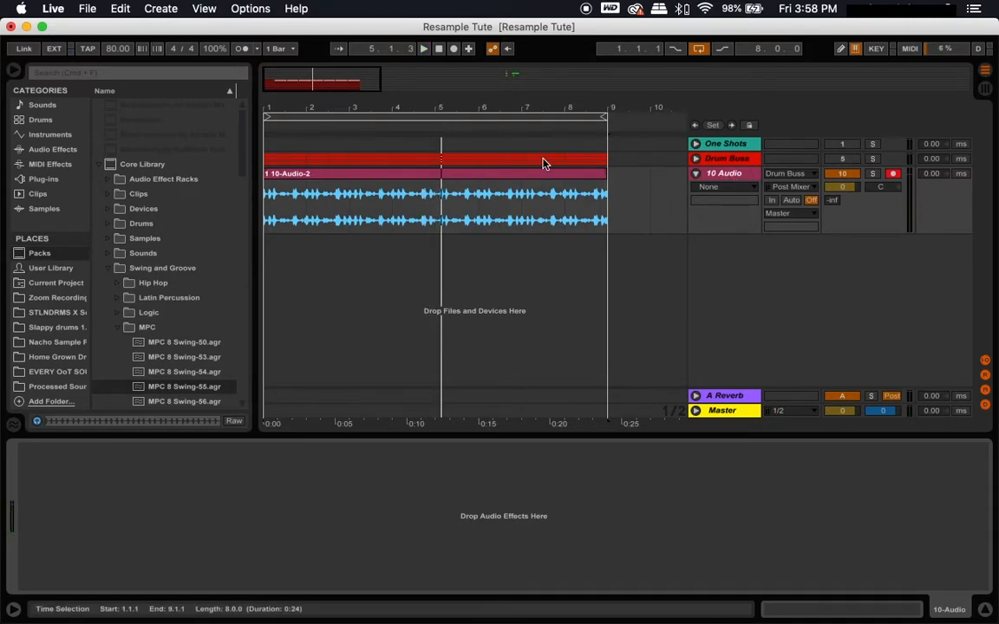
- Examine the resampled clip's sample and warp settings and its extent across the eight-bar loop
{"action": "double_click", "coordinate": [519, 179]}
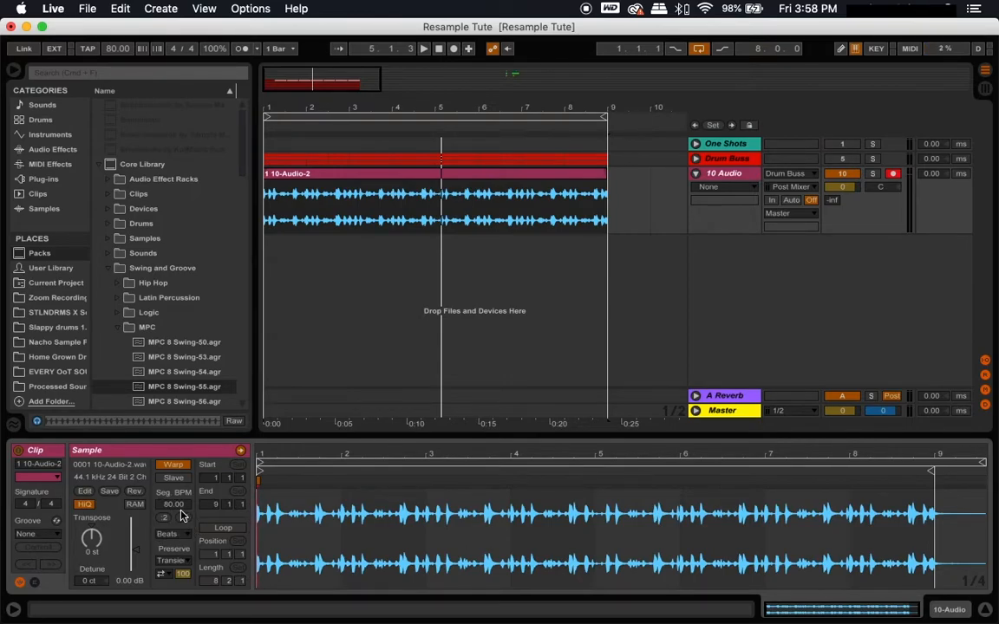
{"action": "left_click", "coordinate": [379, 178]}
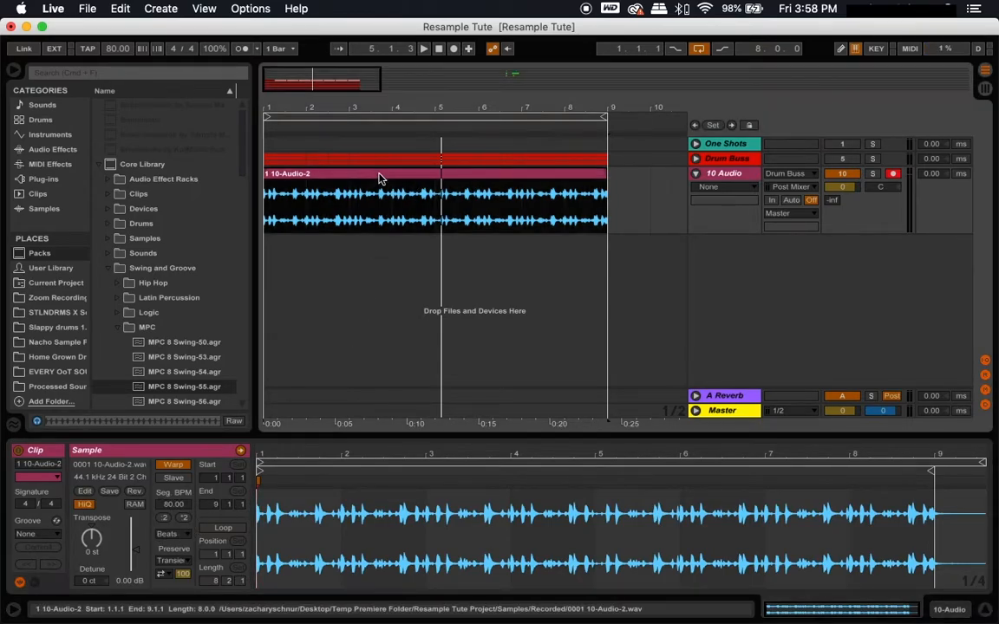
{"action": "left_click", "coordinate": [383, 115]}
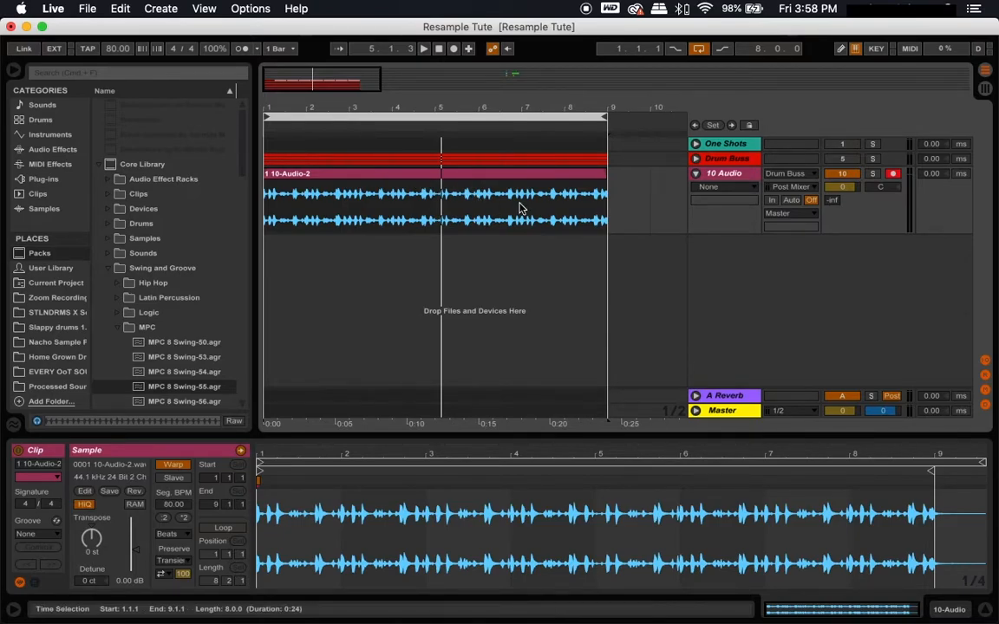
{"action": "left_click", "coordinate": [606, 200]}
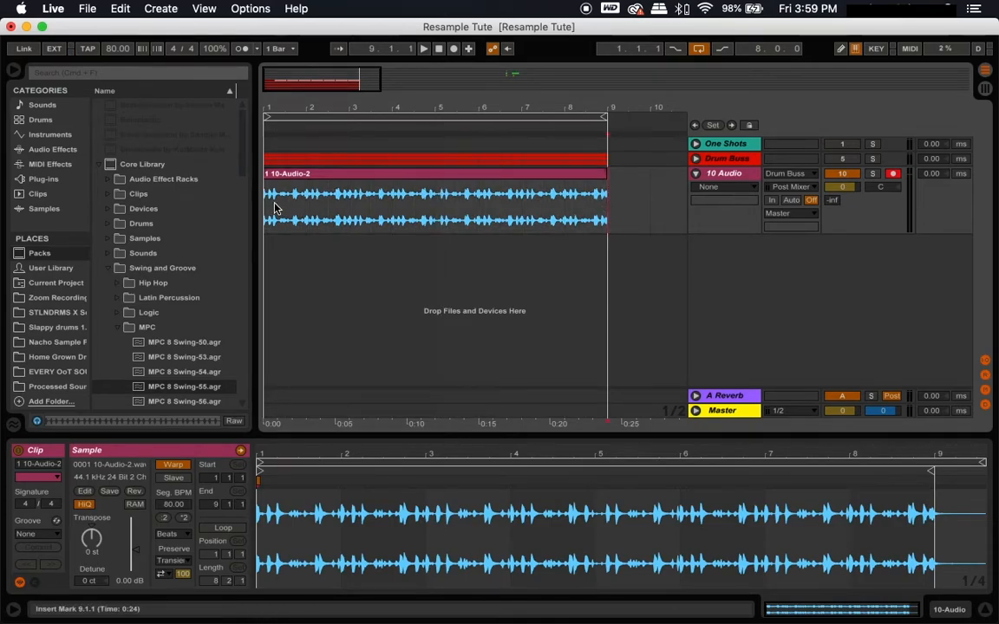
- Look through the home-grown drum loops folder in the browser, return to Packs and collapse the Core Library
{"action": "left_click", "coordinate": [65, 361]}
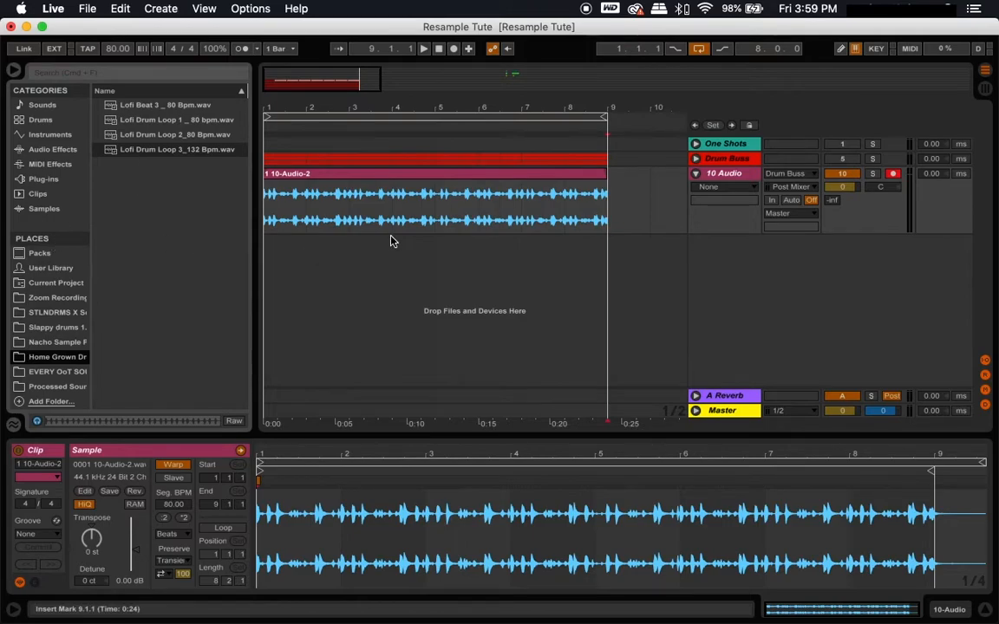
{"action": "left_click", "coordinate": [42, 252]}
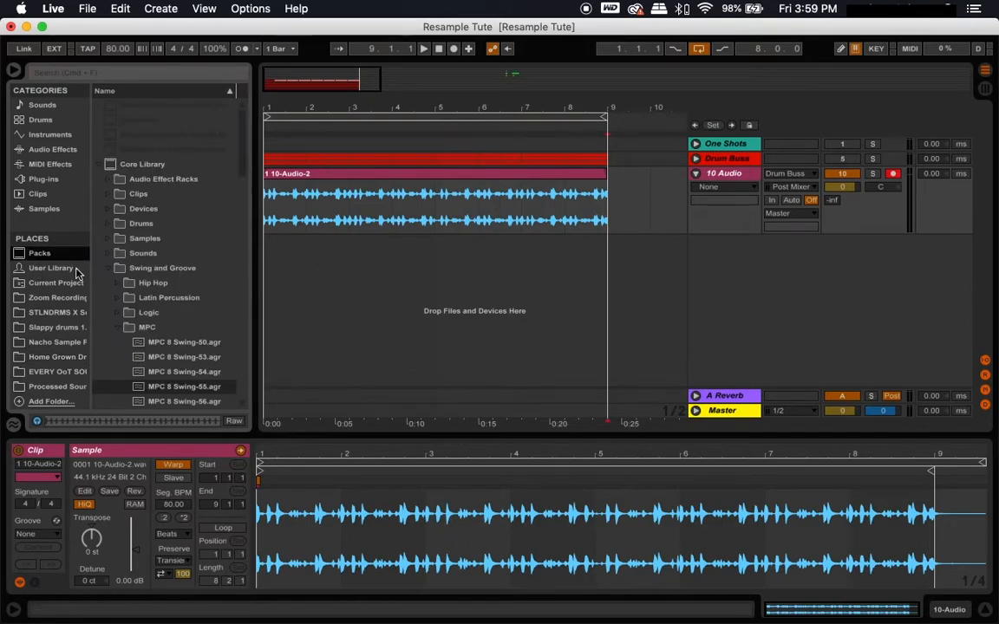
{"action": "left_click", "coordinate": [104, 164]}
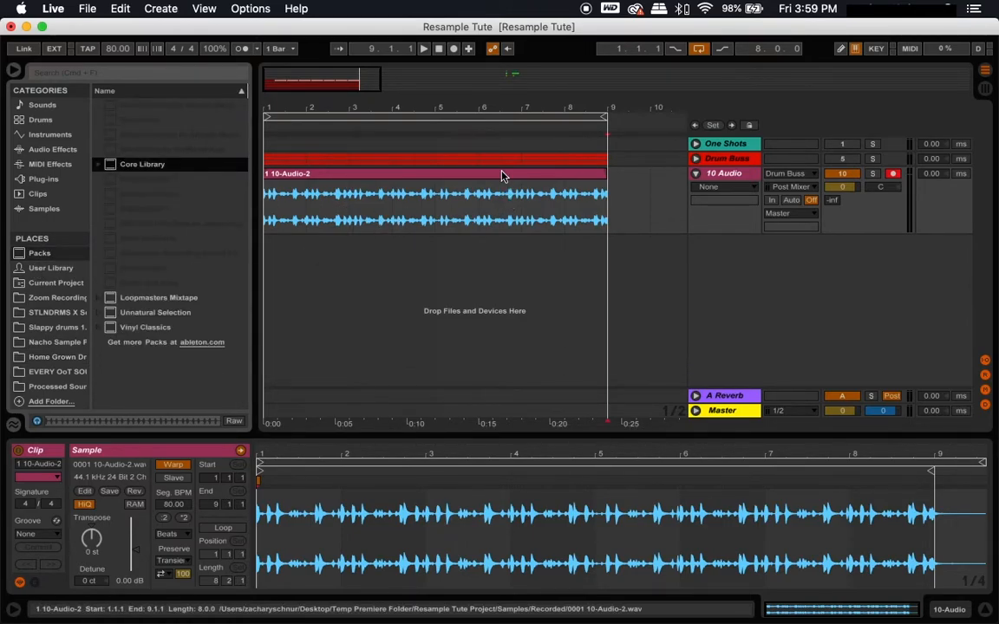
- Set the resampled clip's warp mode to Complex
{"action": "left_click", "coordinate": [264, 421]}
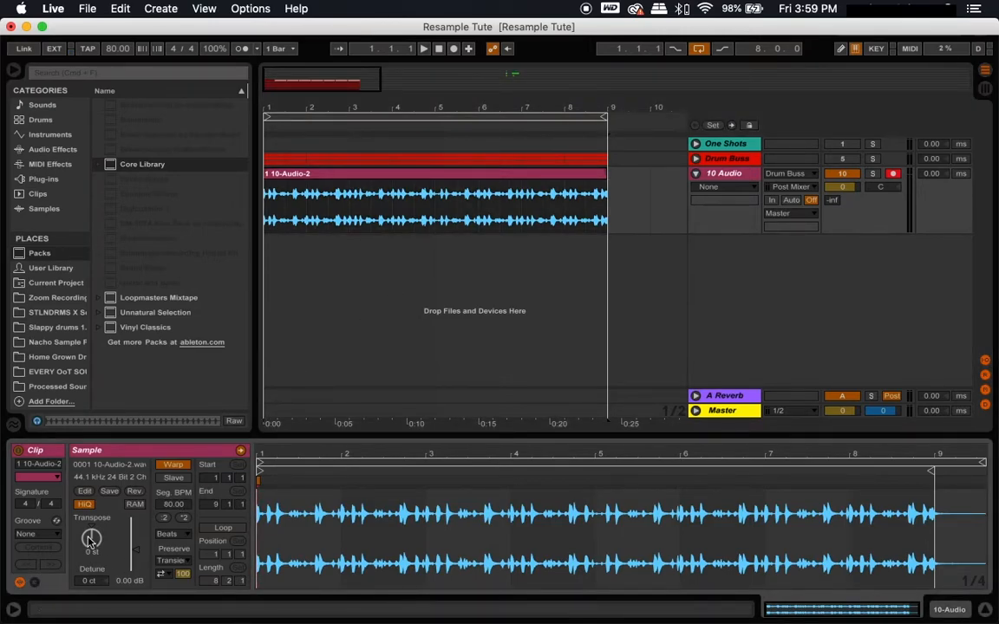
{"action": "left_click", "coordinate": [173, 535]}
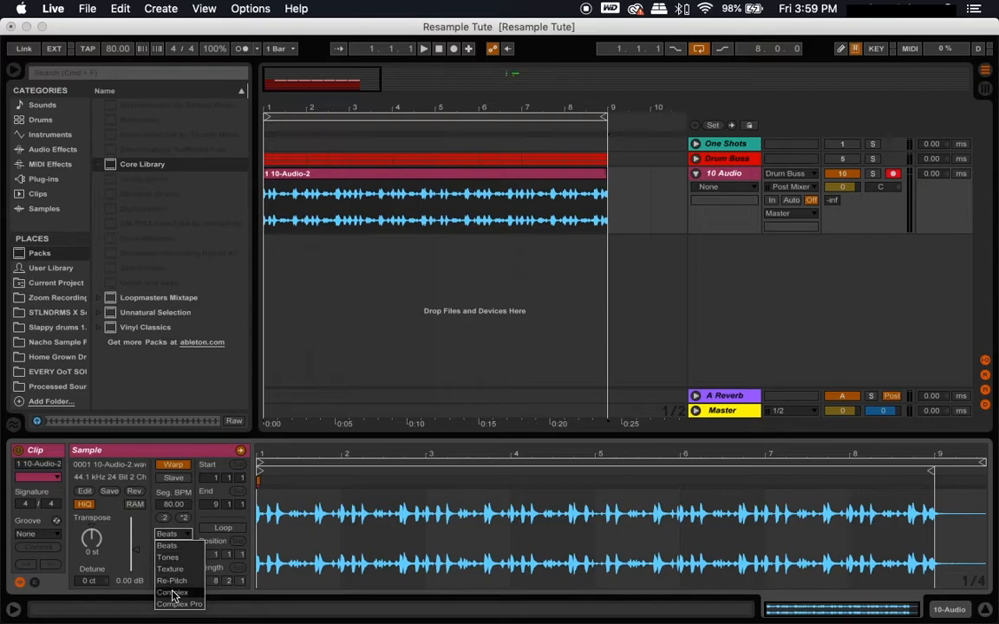
{"action": "left_click", "coordinate": [195, 536]}
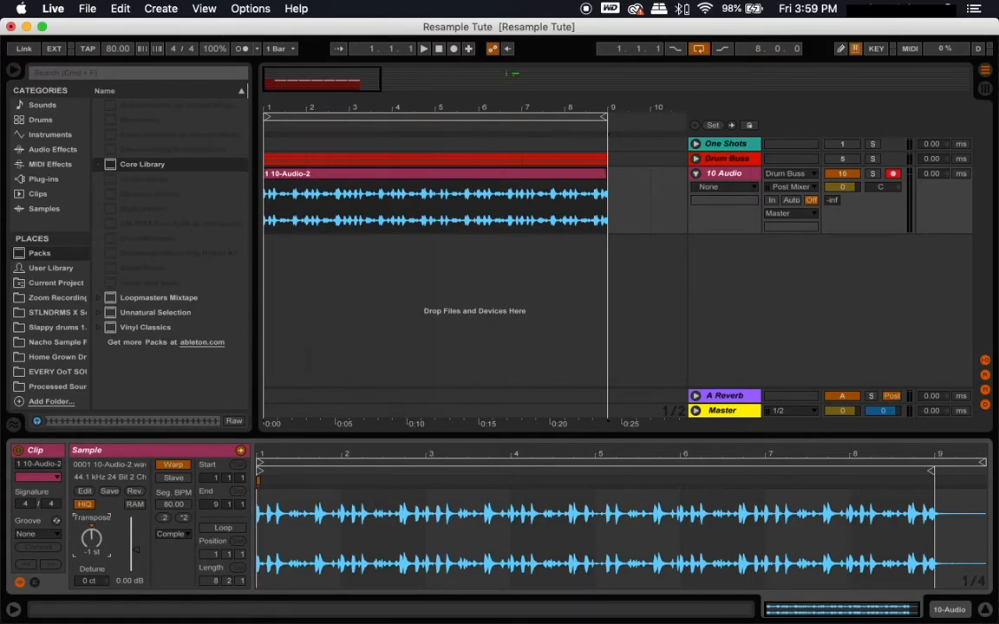
- Transpose the resampled clip down to -2 st while auditioning it, keeping the Complex warp mode
{"action": "key", "text": "space"}
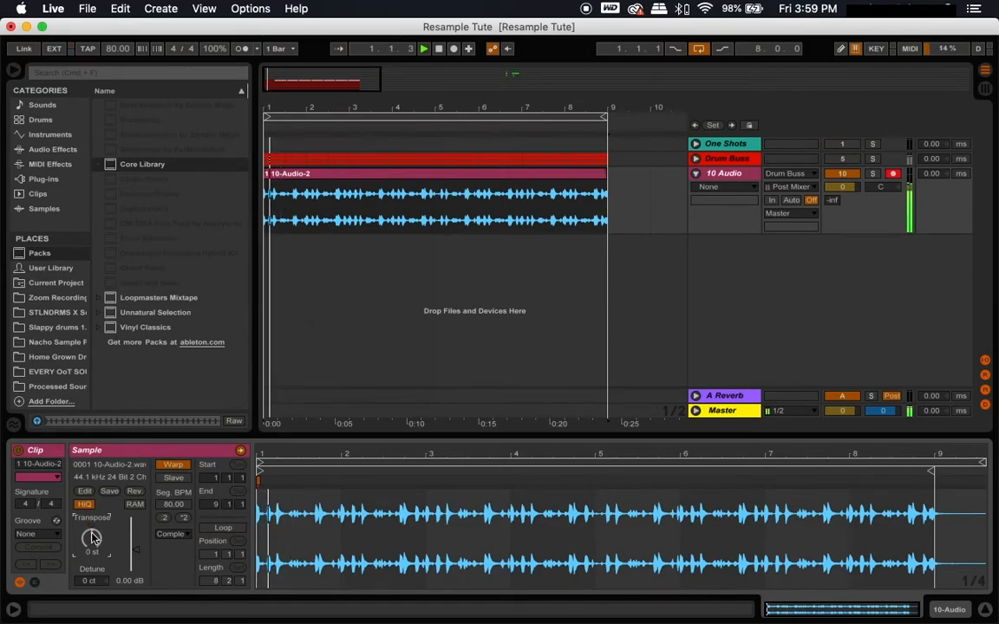
{"action": "left_click_drag", "start_coordinate": [91, 531], "coordinate": [91, 539]}
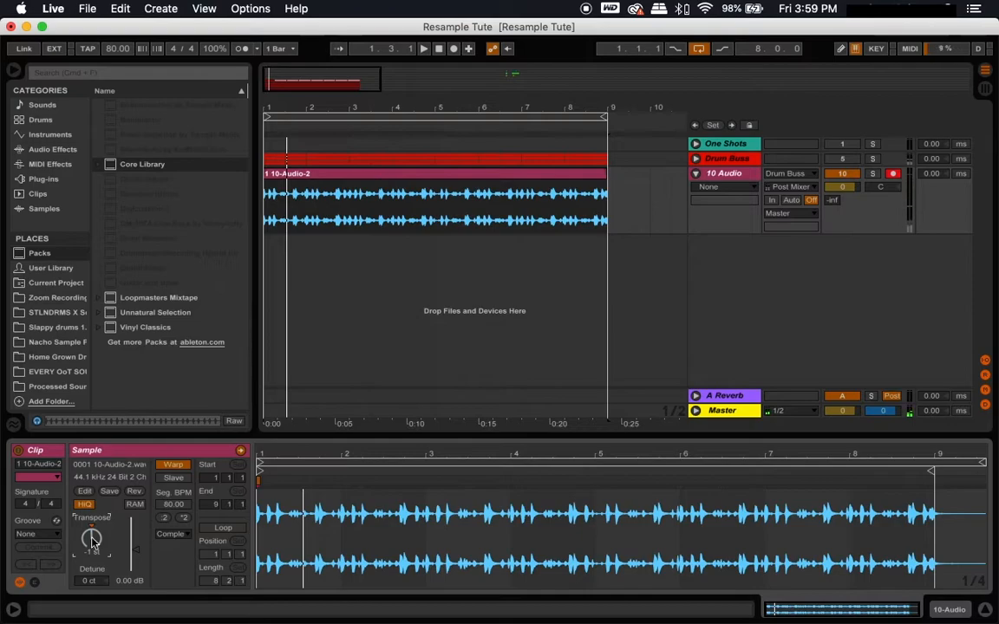
{"action": "key", "text": "space"}
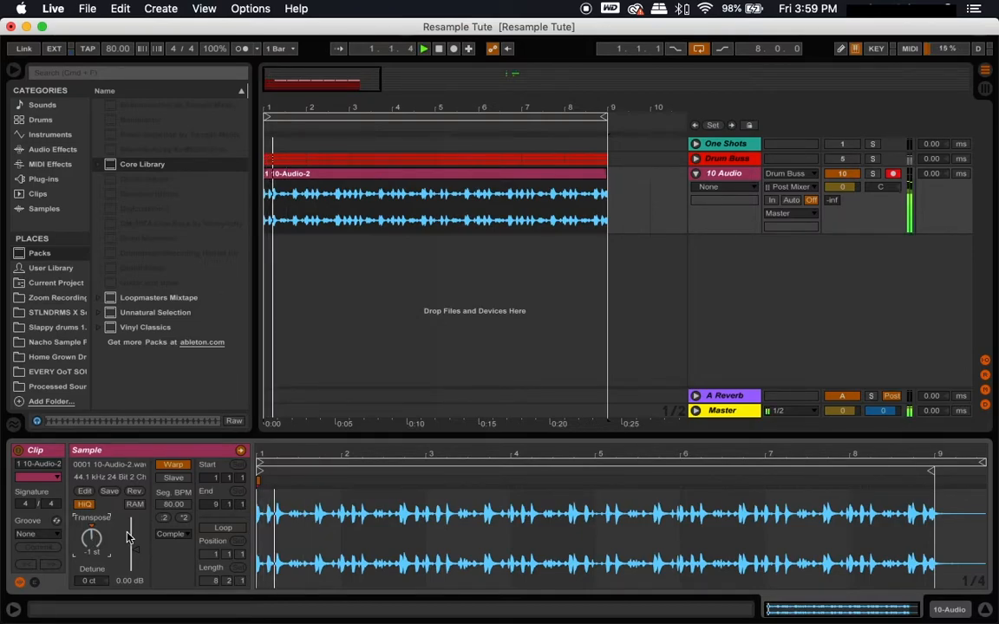
{"action": "left_click_drag", "start_coordinate": [90, 542], "coordinate": [90, 548]}
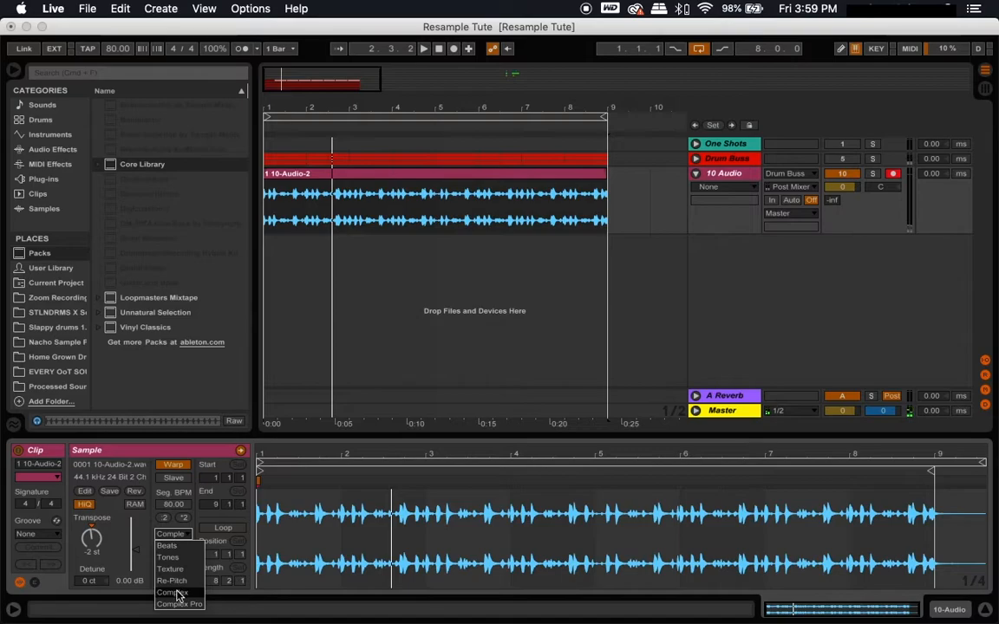
{"action": "left_click", "coordinate": [177, 593]}
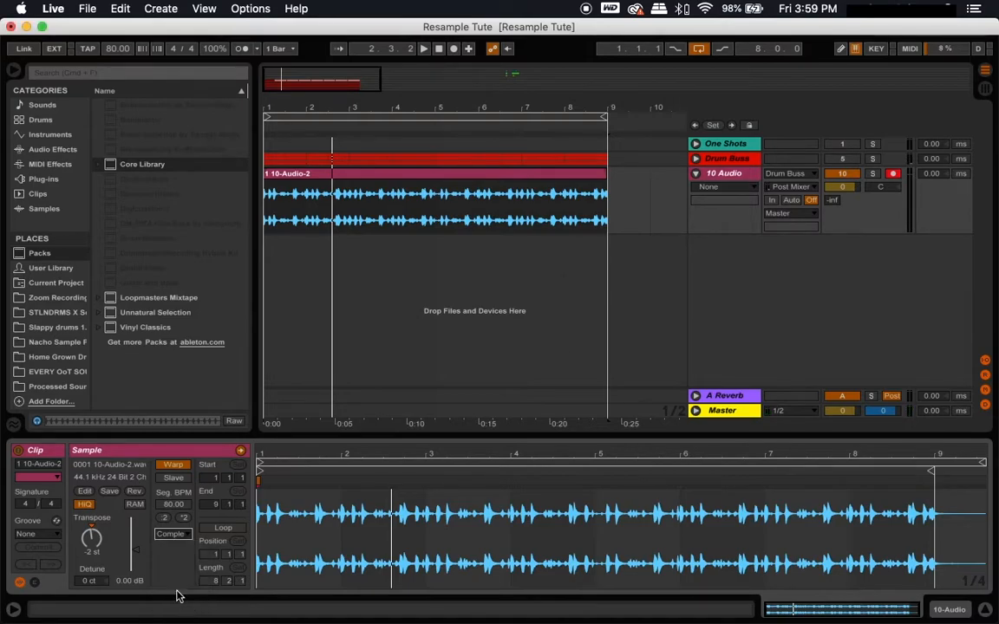
- Try the Tones warp mode with a grain size of about 33.65 and the Texture mode, auditioning the clip
{"action": "left_click", "coordinate": [182, 537]}
{"action": "left_click", "coordinate": [166, 554]}
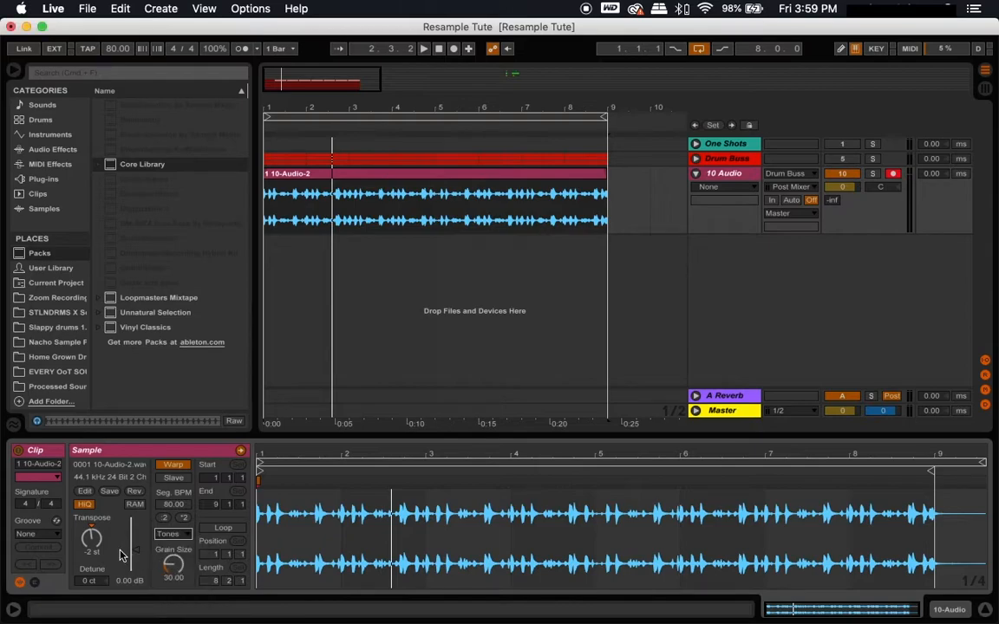
{"action": "key", "text": "space"}
{"action": "mouse_move", "coordinate": [174, 565]}
{"action": "left_mouse_down"}
{"action": "mouse_move", "coordinate": [173, 529]}
{"action": "mouse_move", "coordinate": [183, 546]}
{"action": "left_mouse_up"}
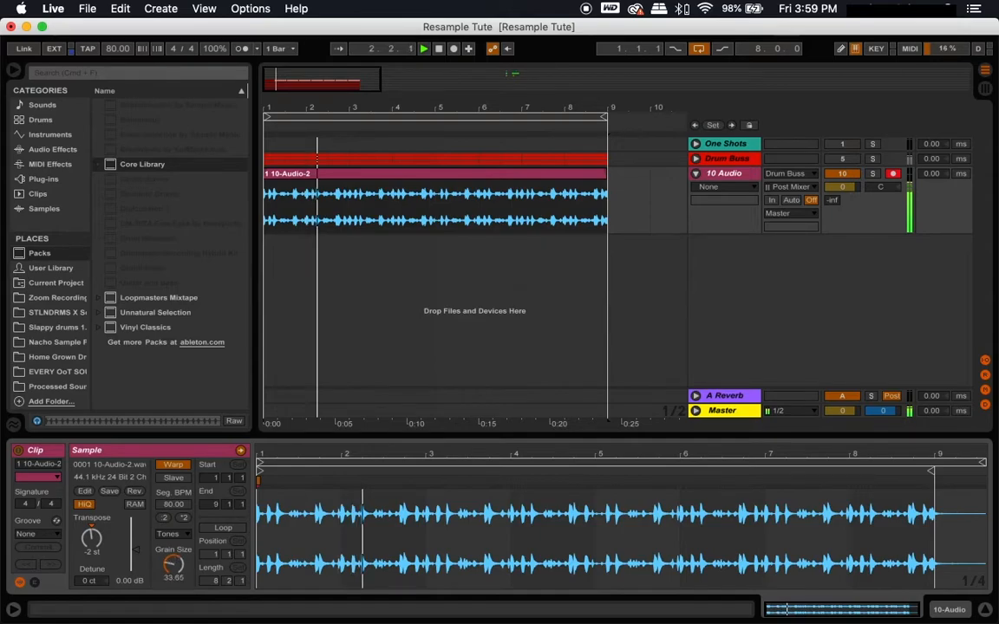
{"action": "left_click", "coordinate": [173, 535]}
{"action": "left_click", "coordinate": [180, 569]}
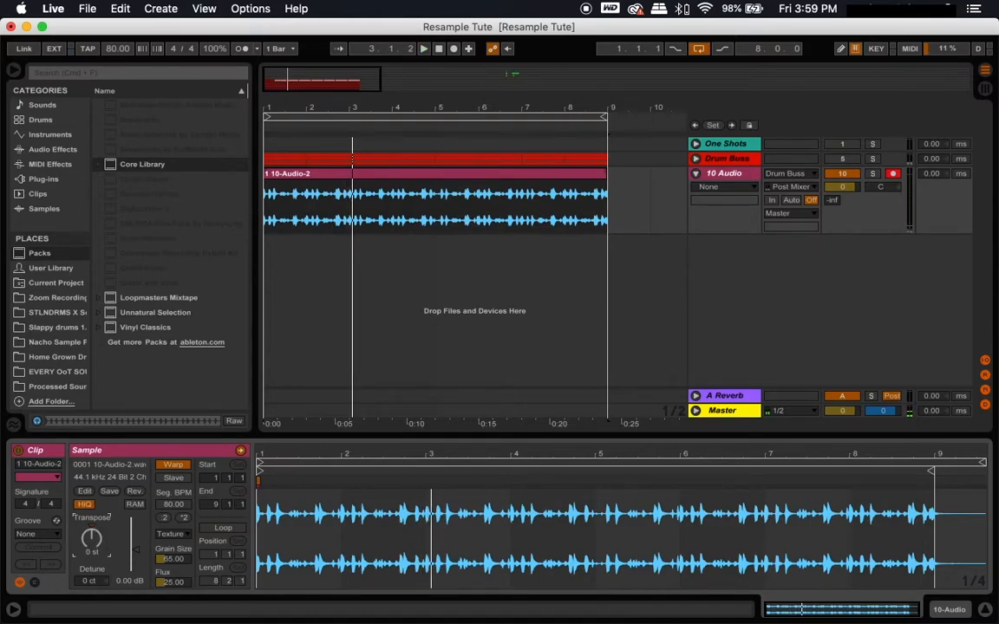
- Set the clip's warp mode back to Complex and audition it transposed to -2 st
{"action": "left_click", "coordinate": [171, 534]}
{"action": "left_click", "coordinate": [171, 587]}
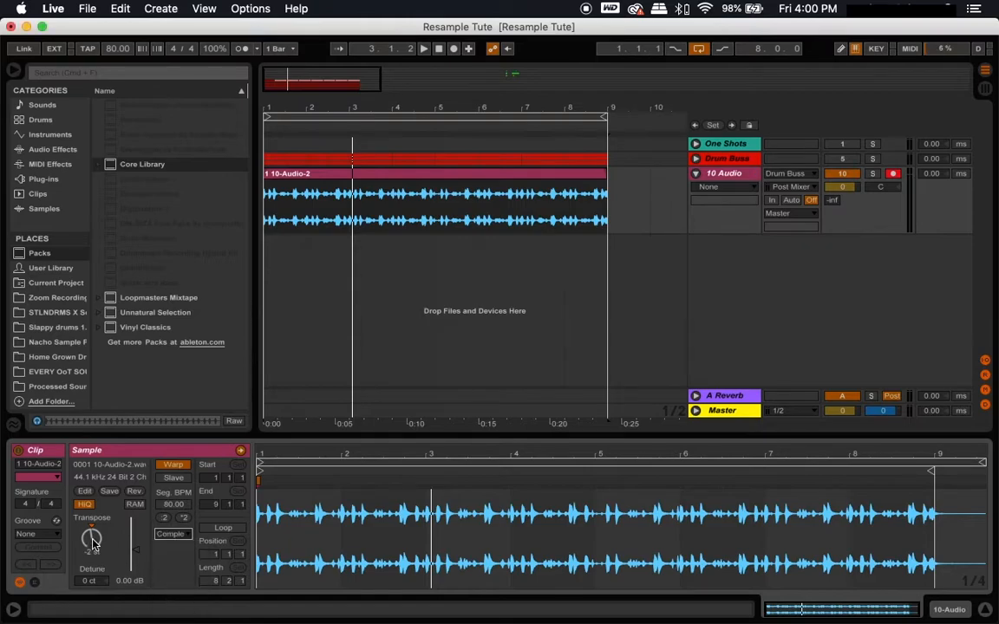
{"action": "key", "text": "space"}
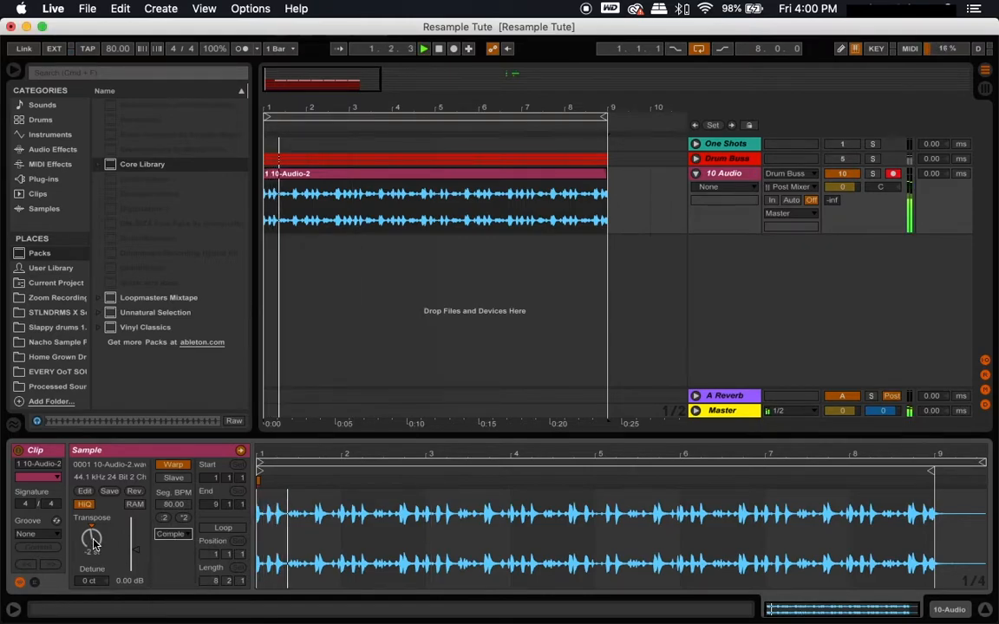
{"action": "key", "text": "space"}
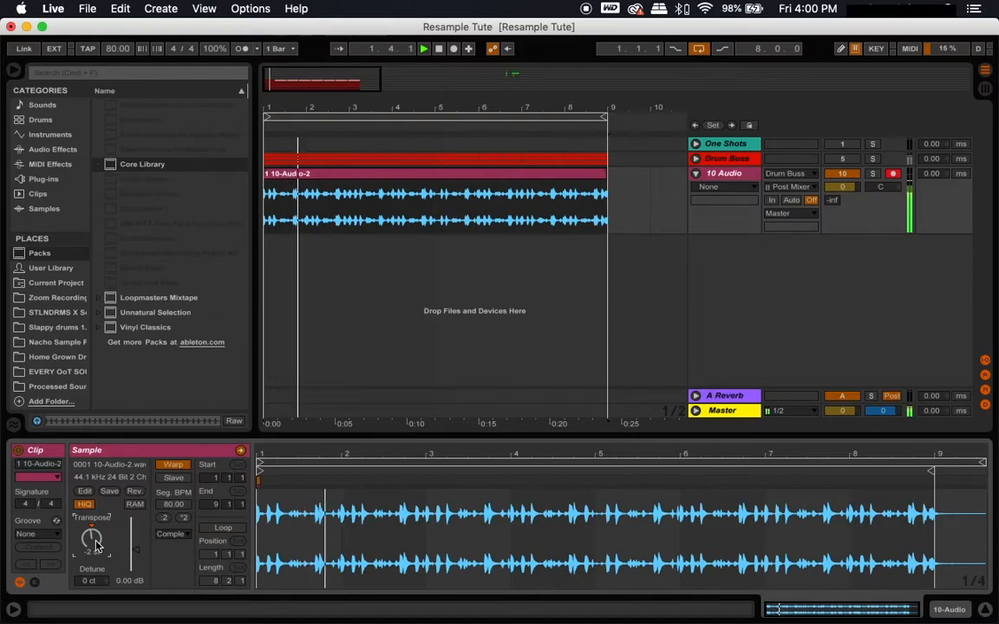
- Apply the SP1200 8 Swing-58 groove to the clip and play it from the start
{"action": "left_click", "coordinate": [28, 535]}
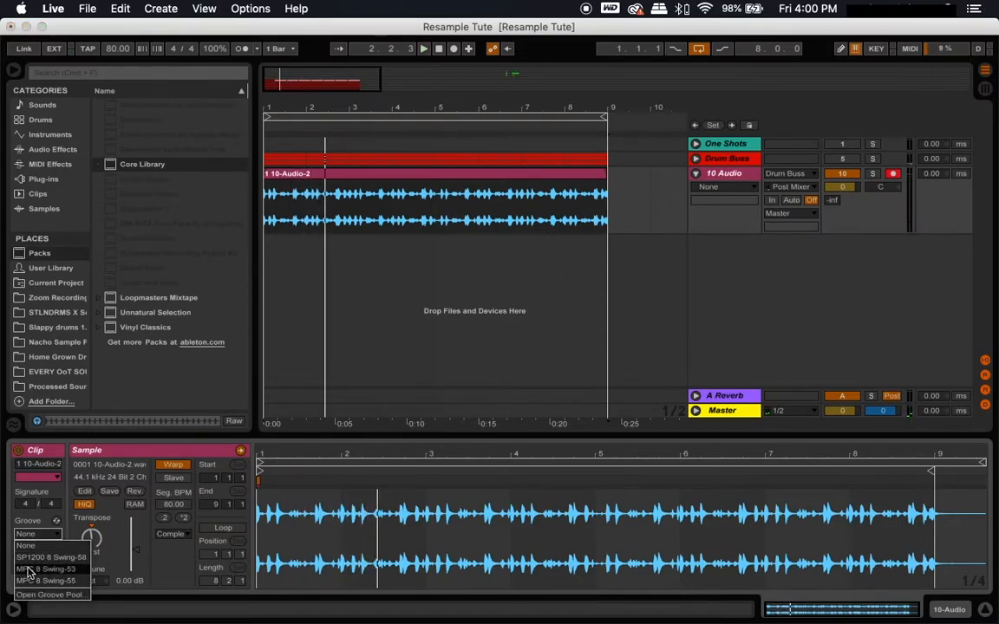
{"action": "left_click", "coordinate": [78, 558]}
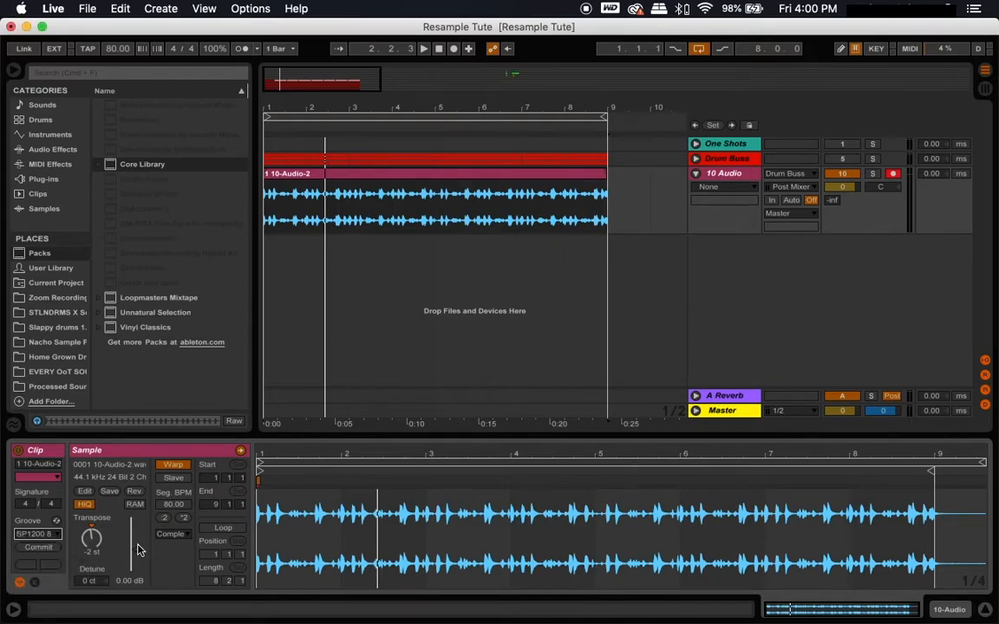
{"action": "left_click", "coordinate": [438, 50]}
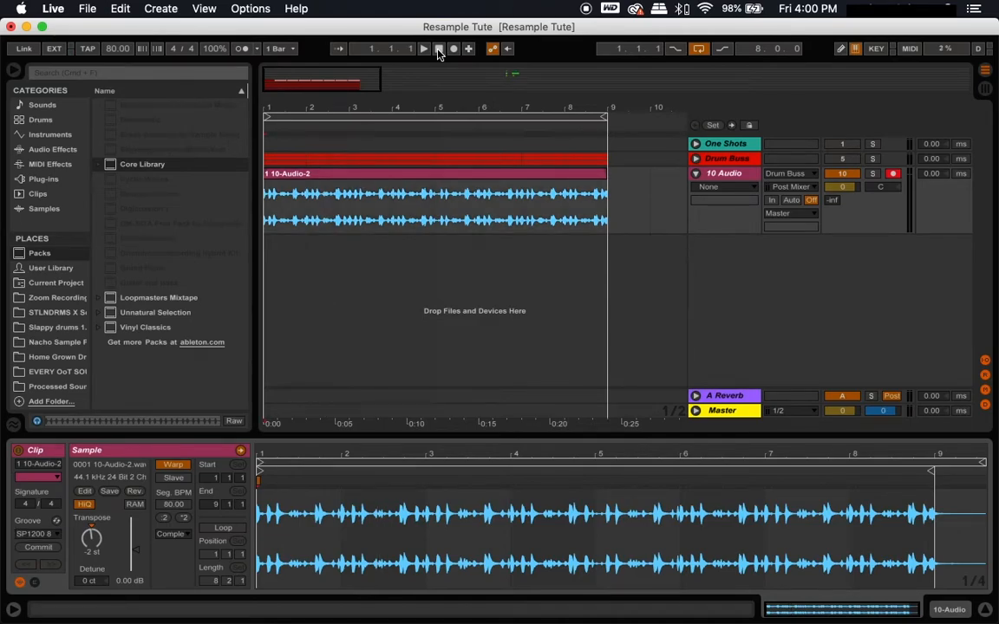
{"action": "key", "text": "space"}
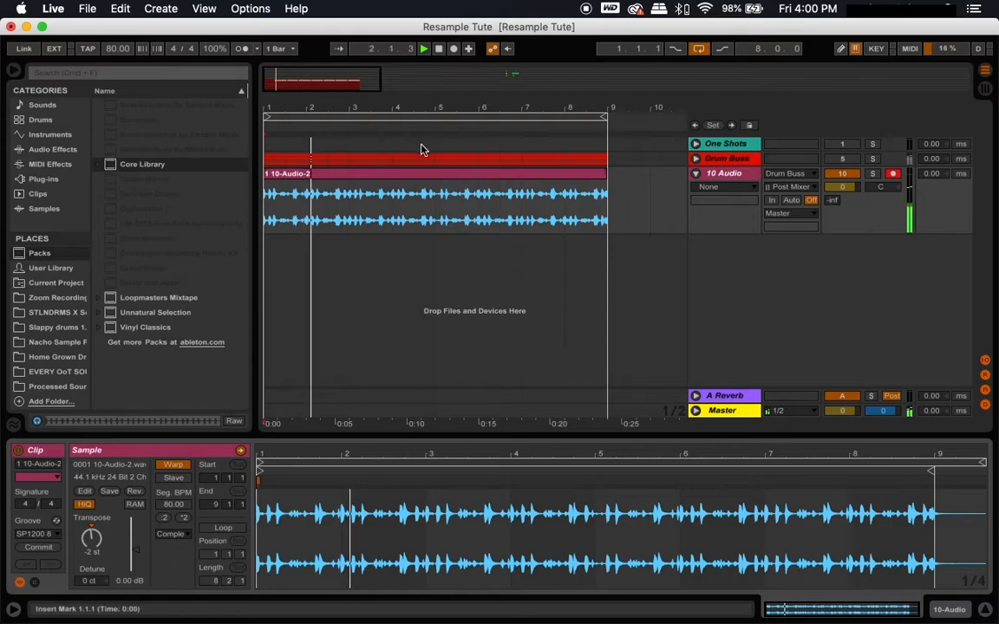
- Hot-swap the clip's groove to reveal the Swing and Groove folder in the browser, and leave hot-swap mode
{"action": "left_click", "coordinate": [36, 534]}
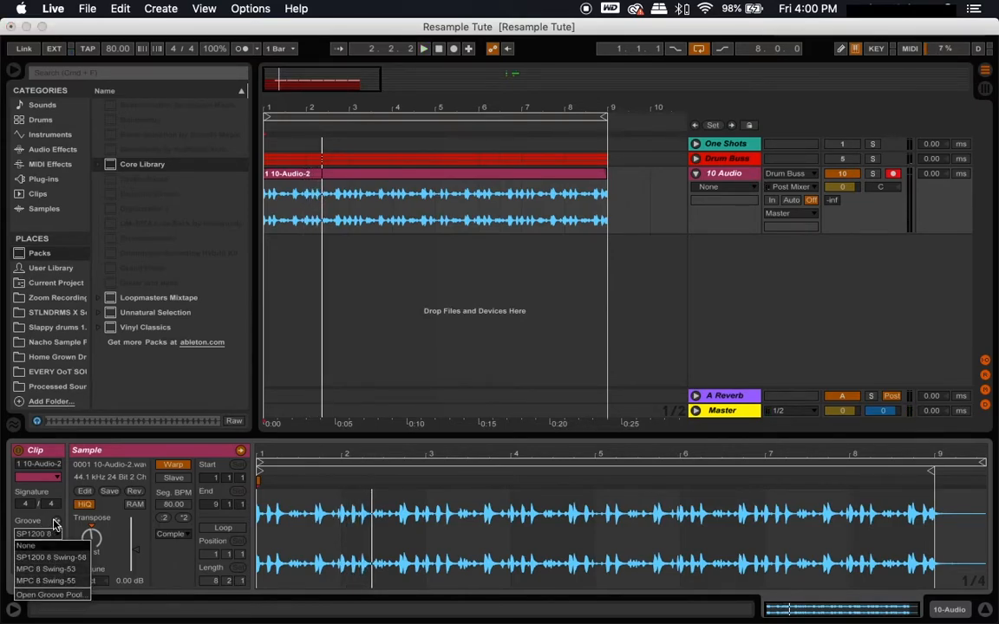
{"action": "left_click", "coordinate": [55, 523]}
{"action": "left_click", "coordinate": [55, 521]}
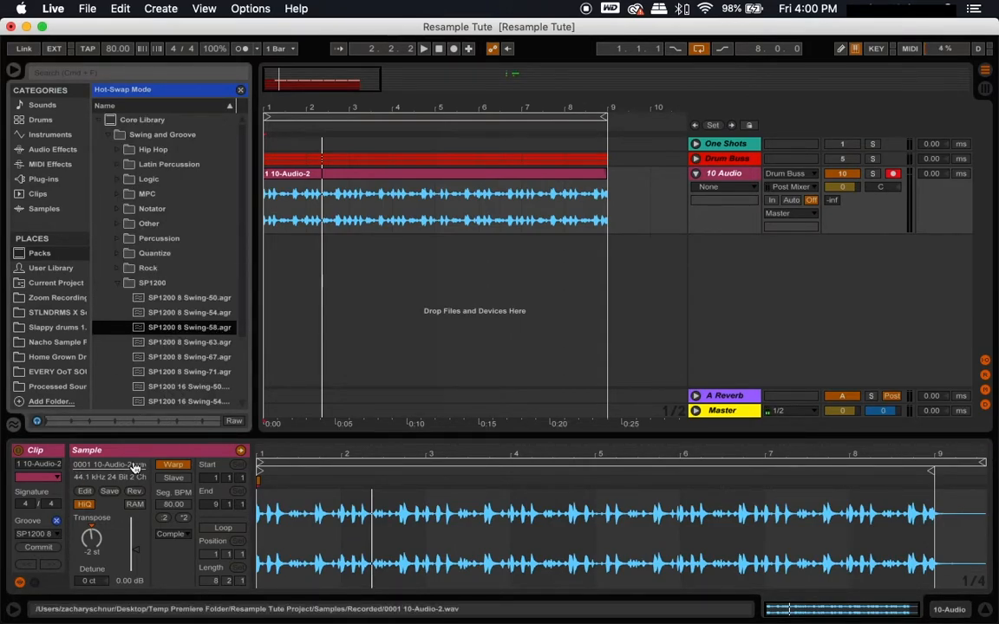
{"action": "left_click", "coordinate": [56, 522]}
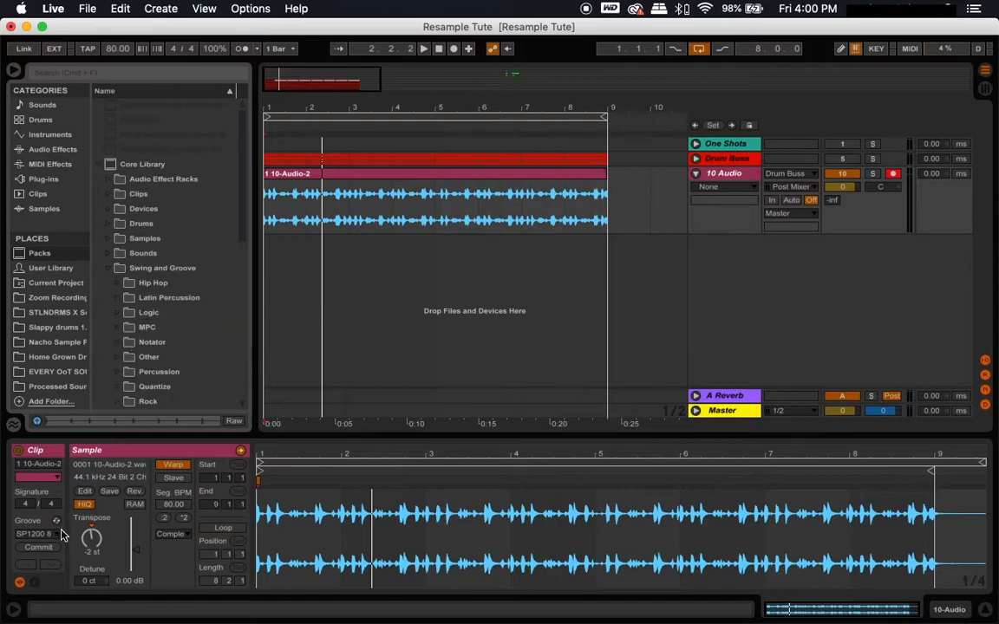
- Apply MPC 8 Swing-54 from the Core Library's MPC groove folder to the clip and audition it
{"action": "left_click", "coordinate": [49, 534]}
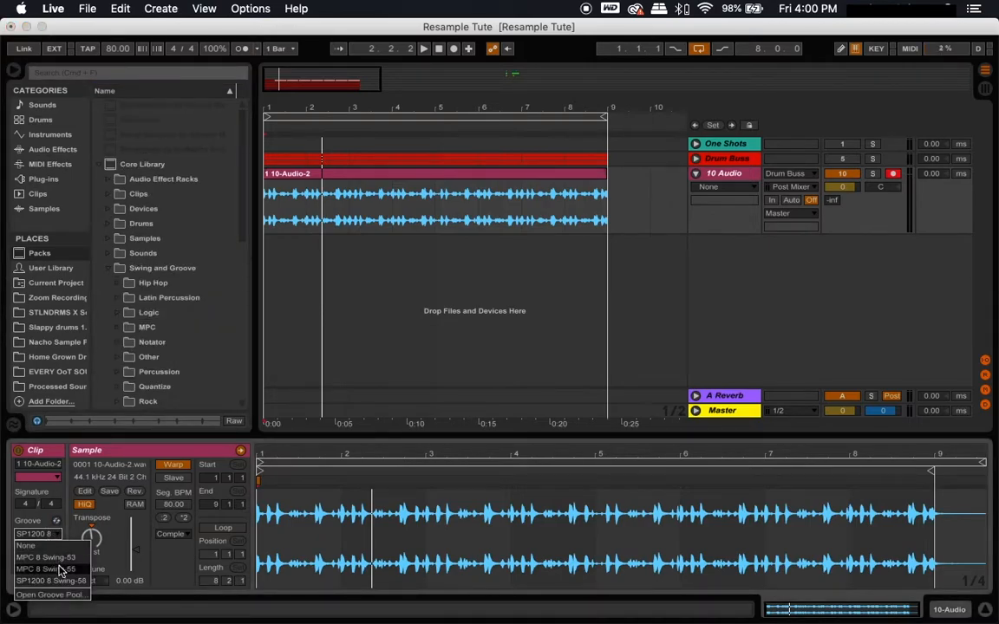
{"action": "left_click", "coordinate": [129, 333]}
{"action": "left_click", "coordinate": [128, 329]}
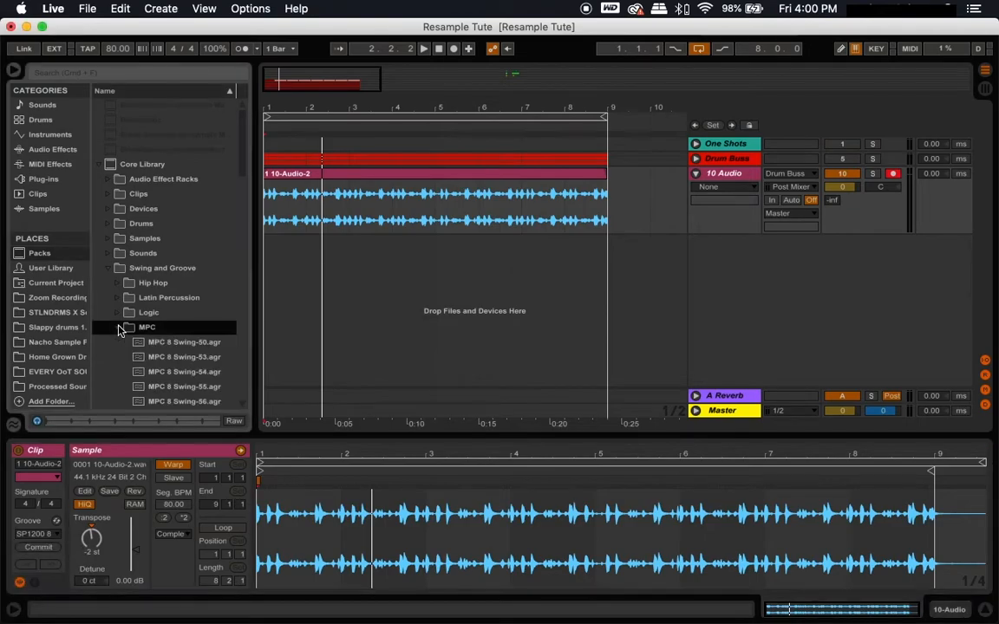
{"action": "left_click", "coordinate": [213, 373]}
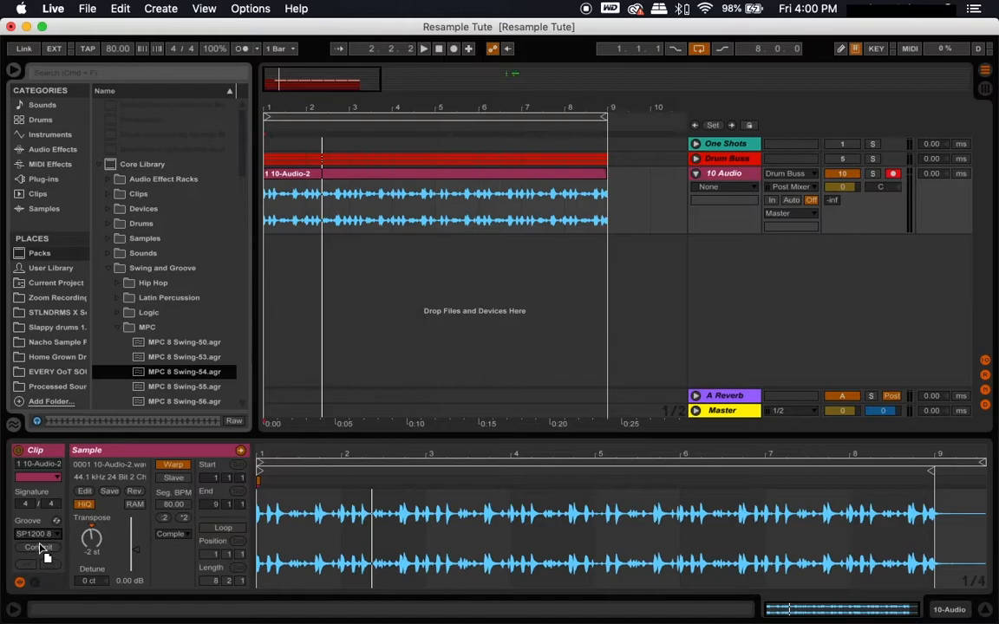
{"action": "key", "text": "space"}
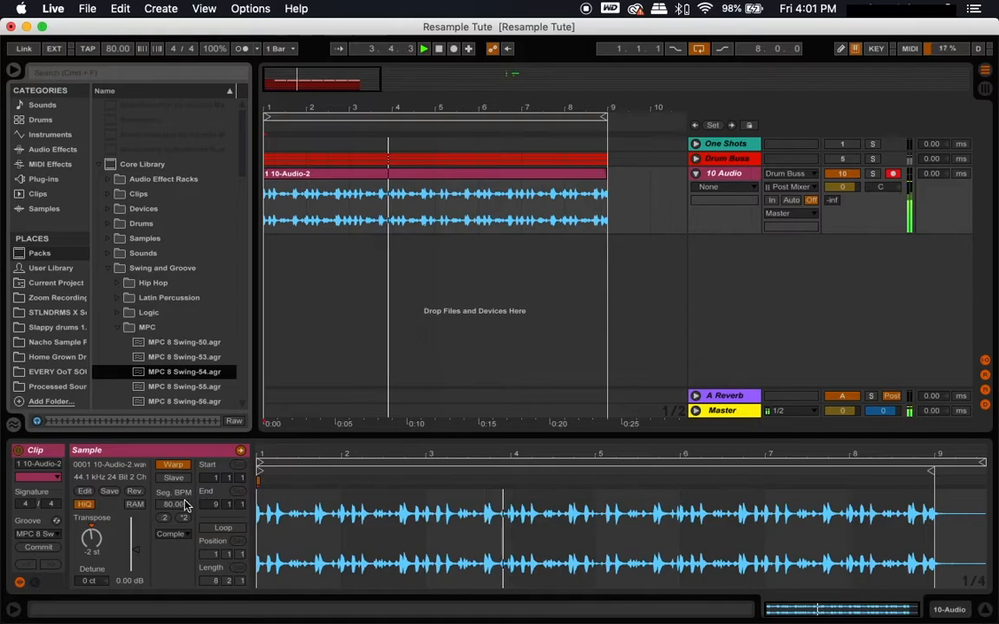
- Compare the clip with its groove set to None, and apply the MPC 8 Swing-55 groove
{"action": "left_click", "coordinate": [55, 535]}
{"action": "left_click", "coordinate": [45, 548]}
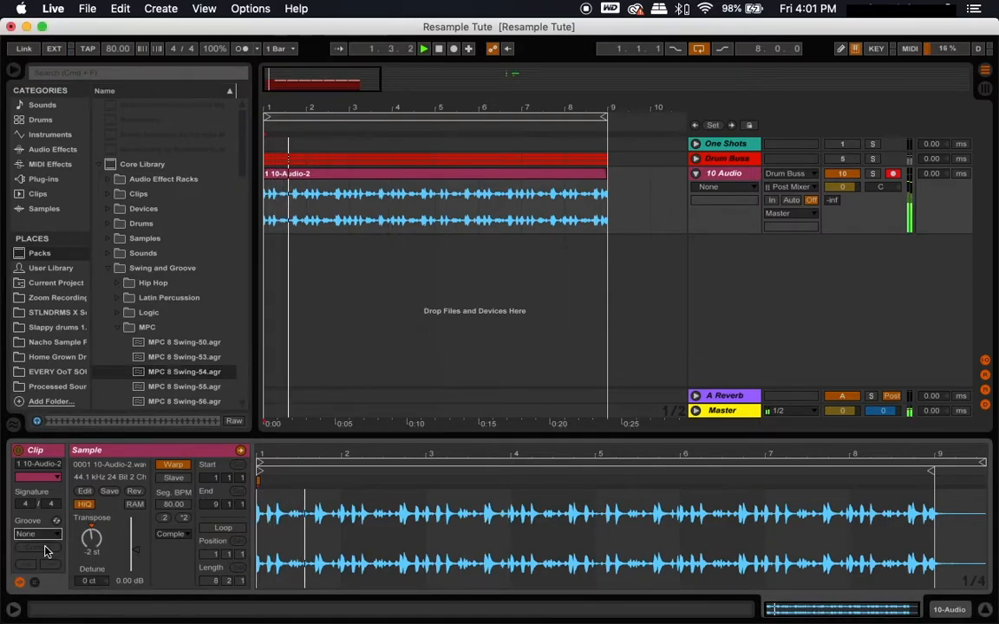
{"action": "left_click", "coordinate": [47, 536]}
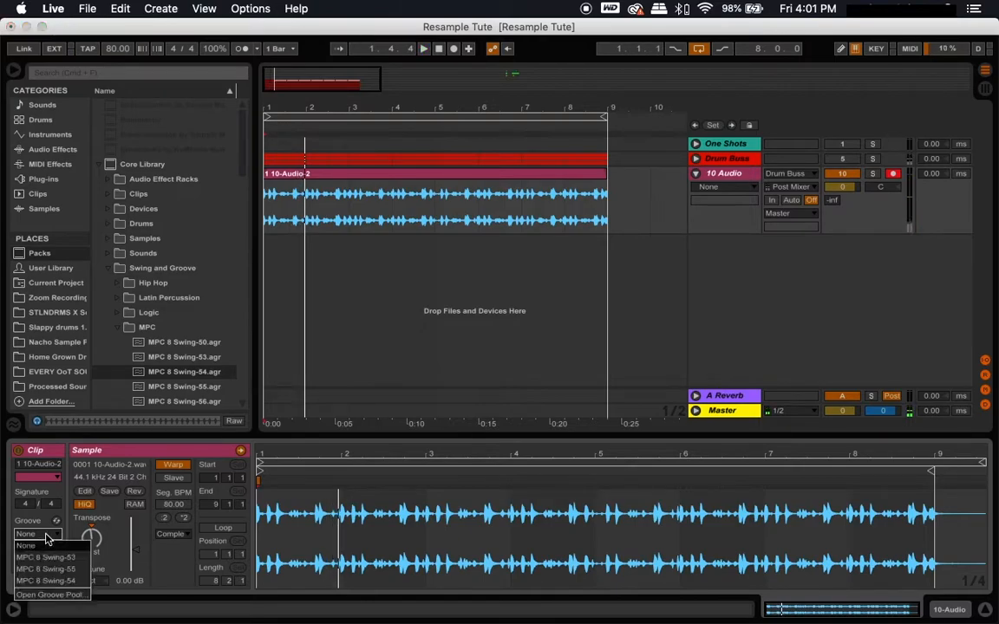
{"action": "left_click", "coordinate": [51, 570]}
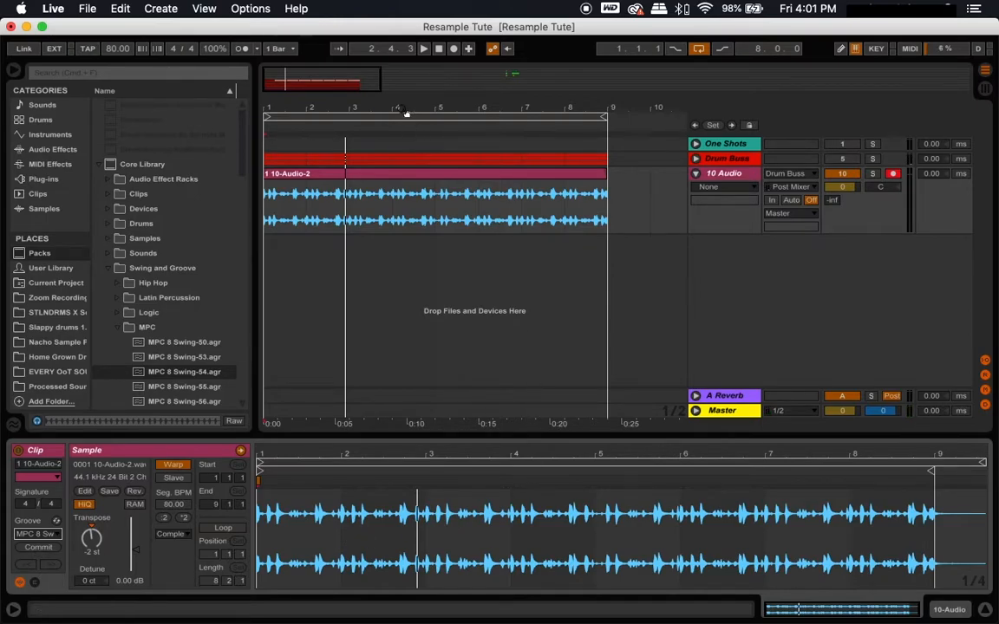
- Examine the resampled clip's waveform in the arrangement, close up around its opening bars and across its full length
{"action": "left_click_drag", "start_coordinate": [404, 109], "coordinate": [396, 161]}
{"action": "scroll", "coordinate": [434, 236], "scroll_direction": "left", "scroll_amount": 3}
{"action": "left_click_drag", "start_coordinate": [326, 107], "coordinate": [353, 238]}
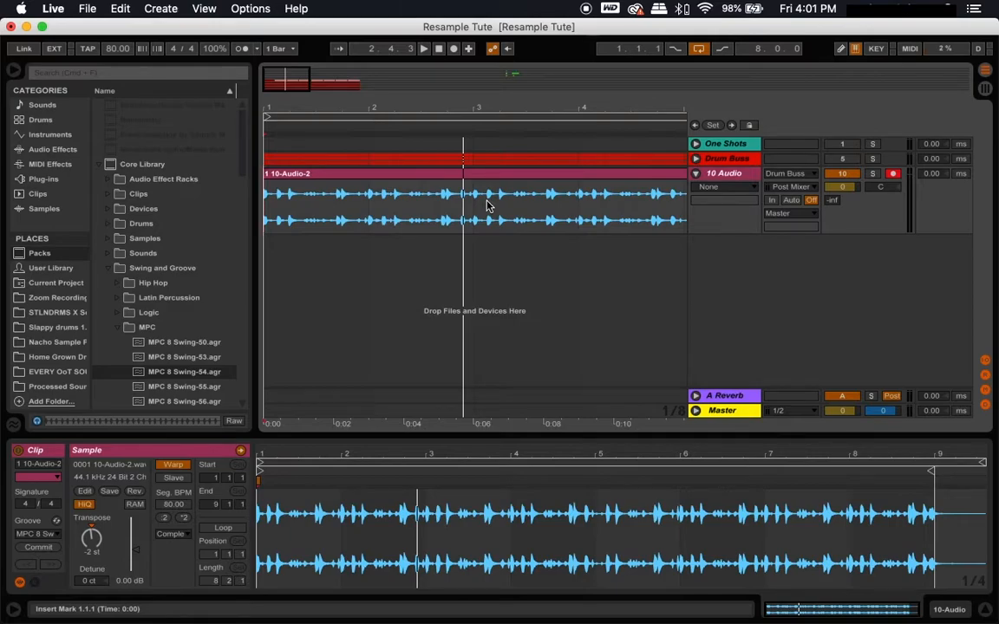
{"action": "left_click_drag", "start_coordinate": [463, 109], "coordinate": [463, 42]}
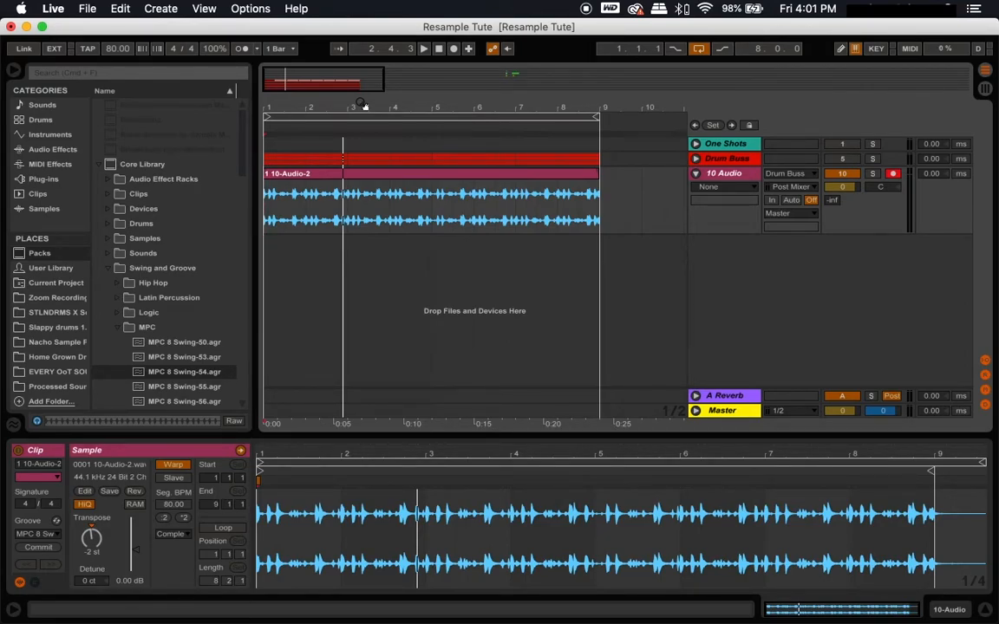
{"action": "left_click", "coordinate": [390, 179]}
{"action": "left_click", "coordinate": [307, 210]}
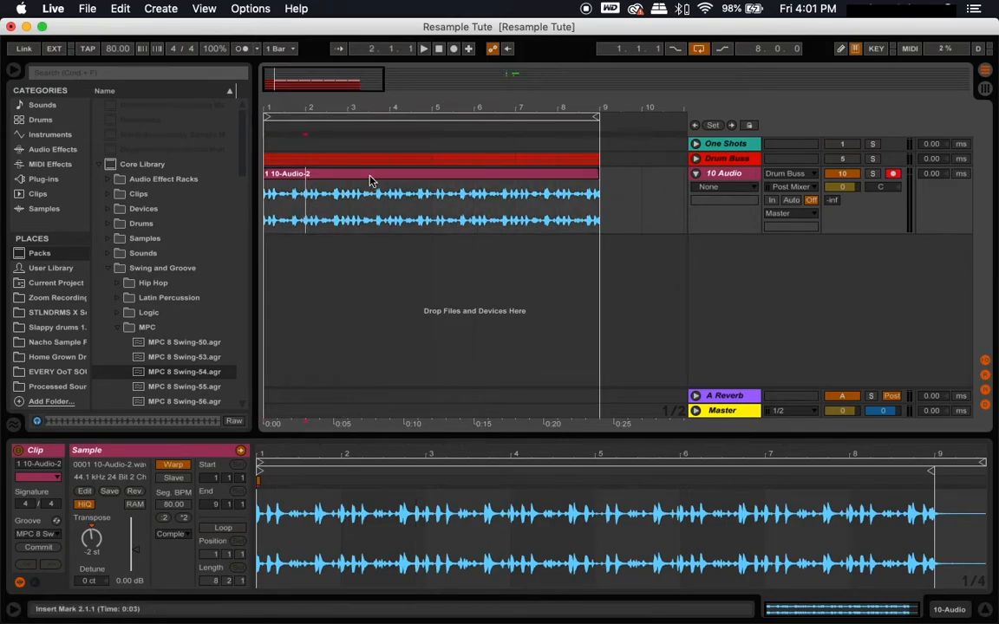
{"action": "left_click_drag", "start_coordinate": [325, 113], "coordinate": [326, 139]}
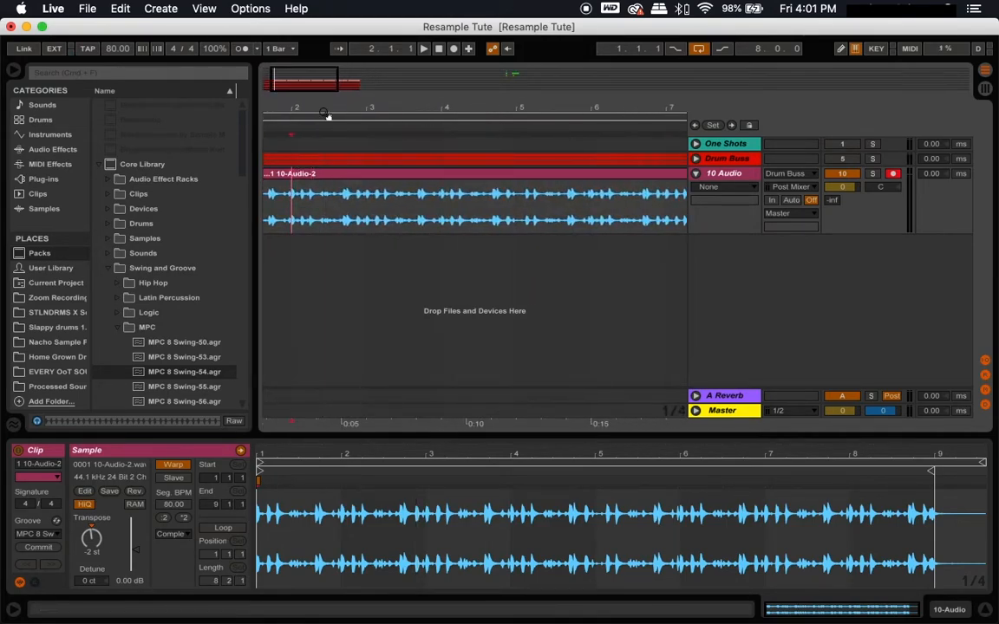
{"action": "scroll", "coordinate": [355, 215], "scroll_direction": "left", "scroll_amount": 2}
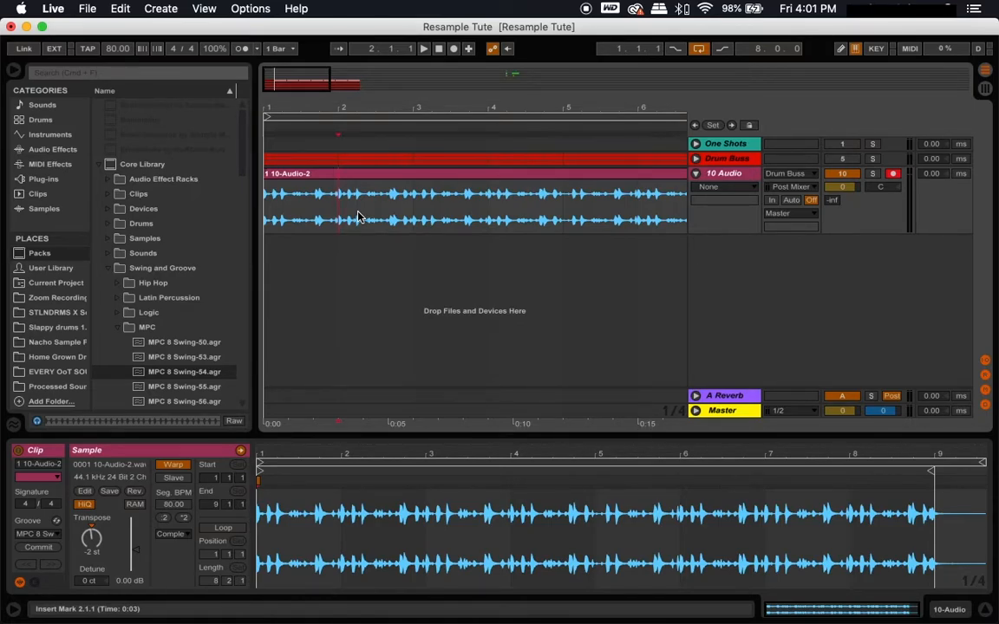
{"action": "left_click_drag", "start_coordinate": [315, 115], "coordinate": [314, 130]}
{"action": "scroll", "coordinate": [319, 182], "scroll_direction": "left", "scroll_amount": 1}
- Audition the resampled audio clip with its groove from bar 1
{"action": "left_click", "coordinate": [328, 183]}
{"action": "key", "text": "space"}
{"action": "key", "text": "space"}
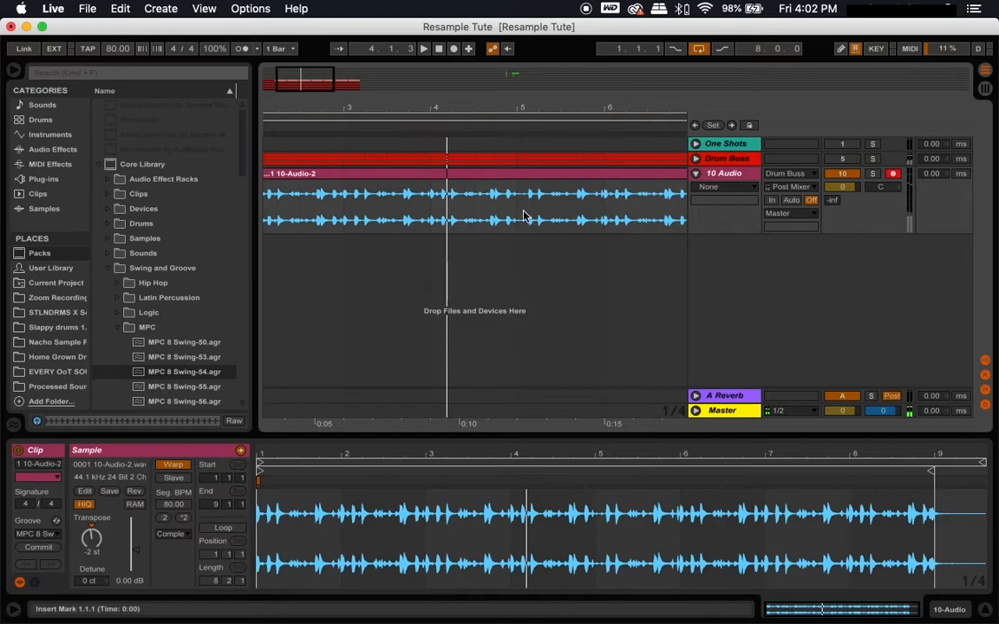
{"action": "key", "text": "space"}
- Split out the half-bar section starting at 5.1.1 of the resampled clip, reverse it, and audition the result
{"action": "left_click_drag", "start_coordinate": [520, 215], "coordinate": [537, 214]}
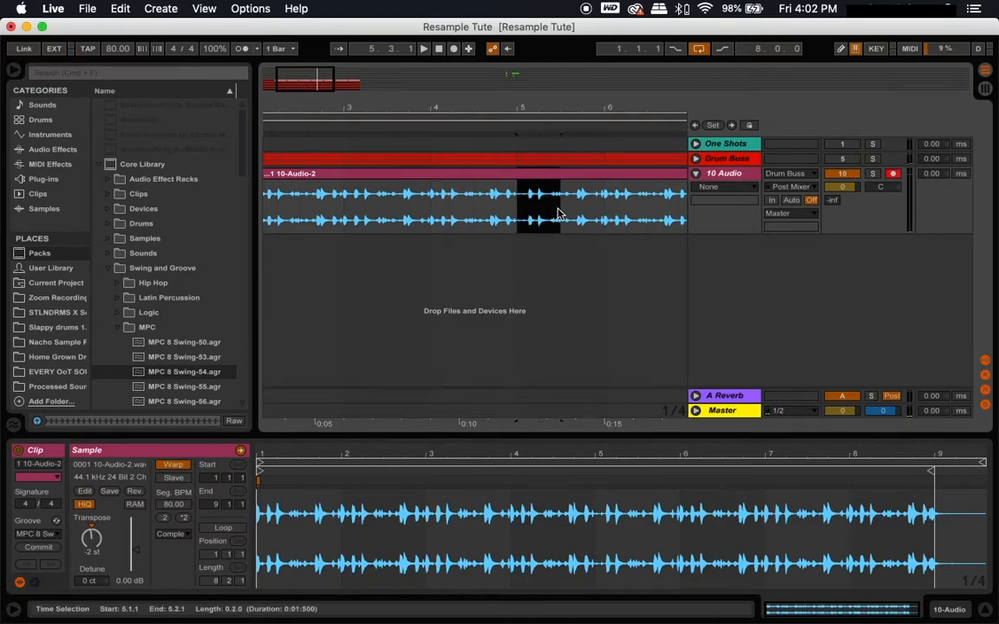
{"action": "key", "text": "super+e"}
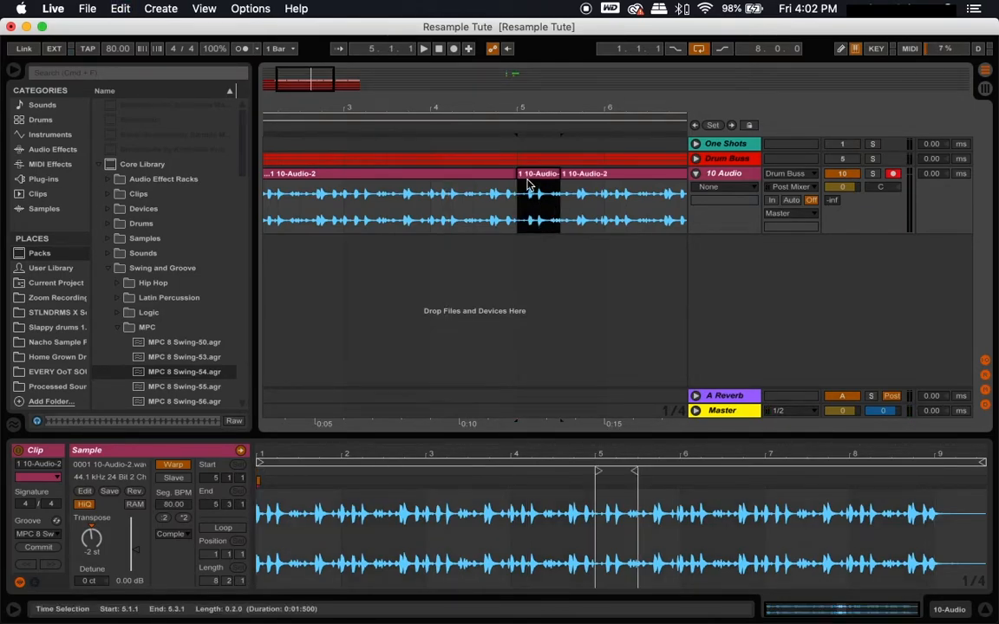
{"action": "left_click", "coordinate": [137, 492]}
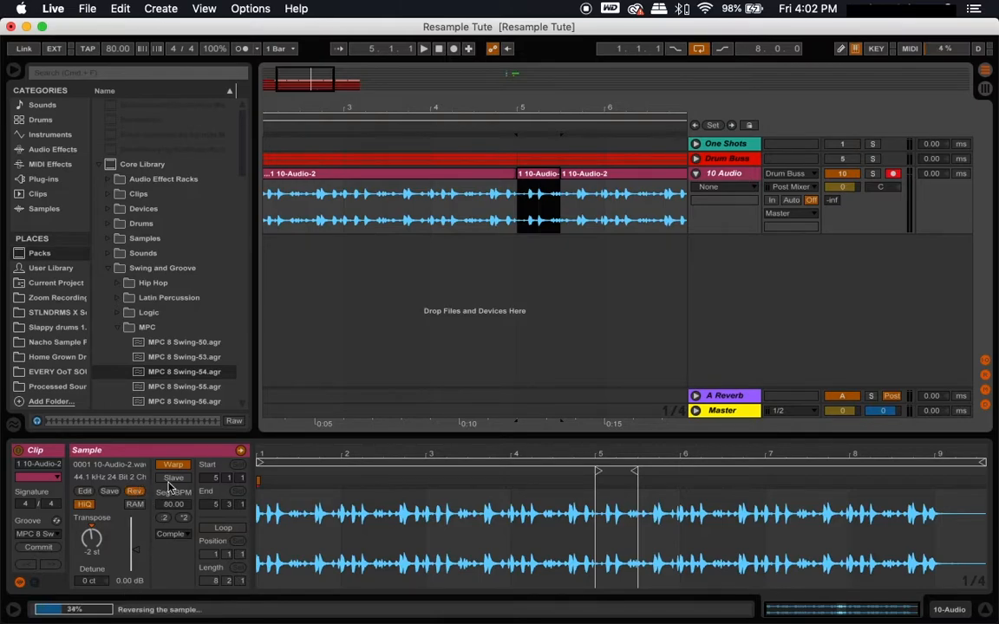
{"action": "left_click", "coordinate": [517, 222]}
{"action": "key", "text": "space"}
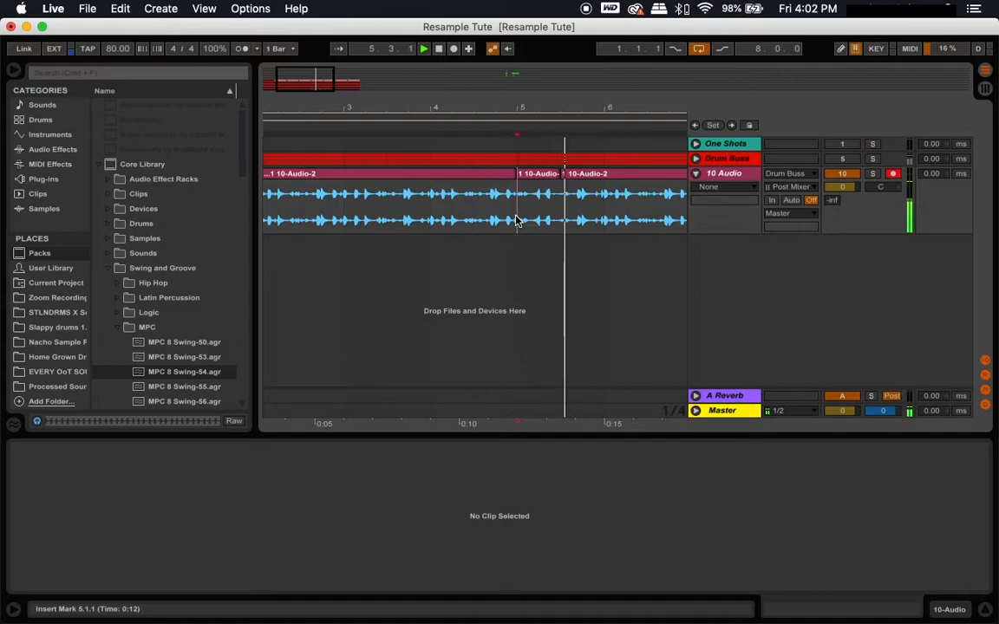
{"action": "left_click", "coordinate": [439, 49]}
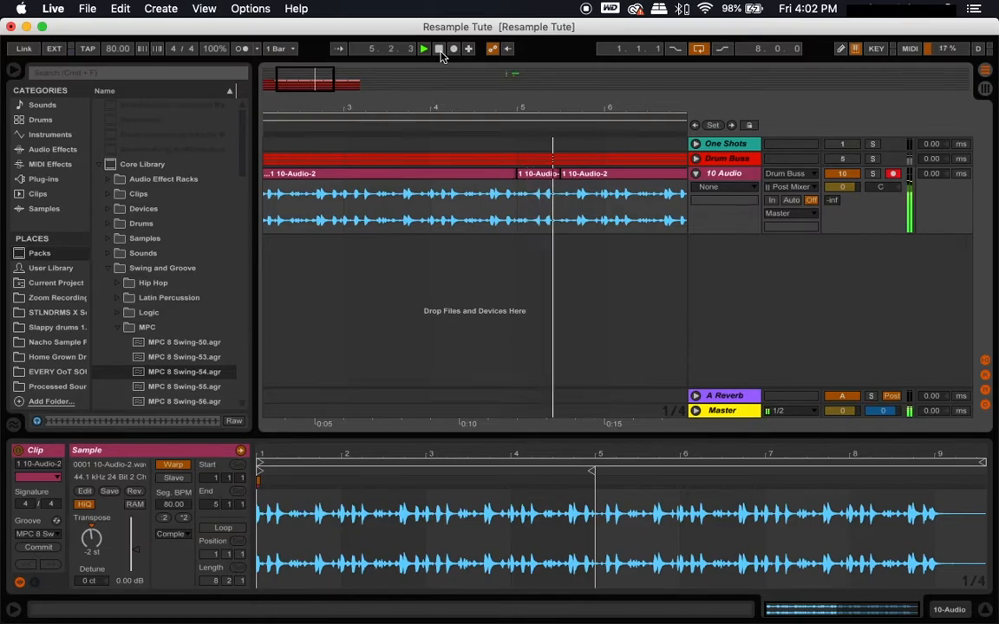
{"action": "left_click", "coordinate": [440, 52]}
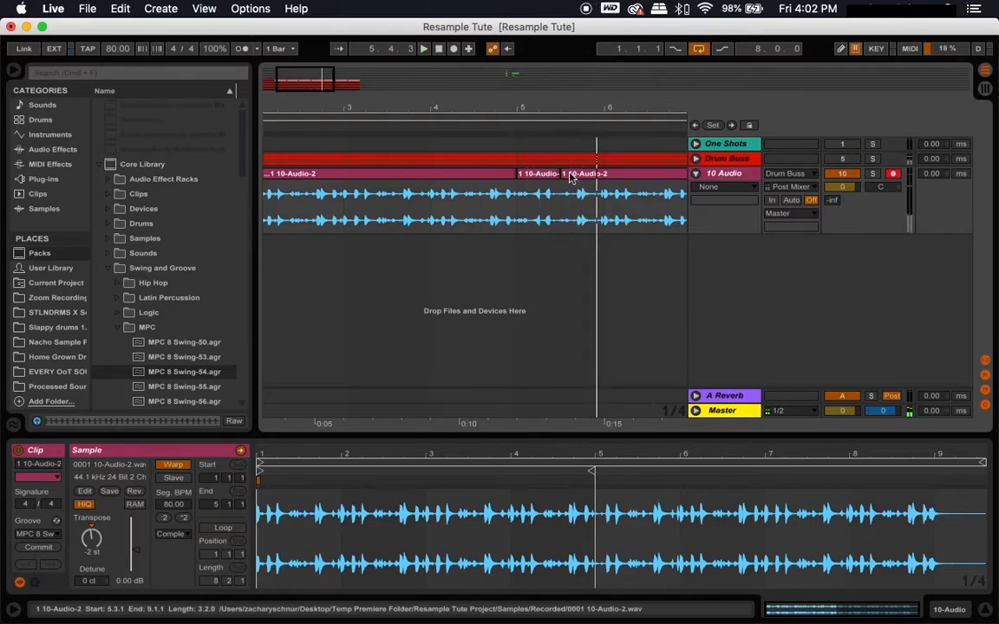
- Shorten the reversed section to one beat by extending the following clip back to 5.2.1, and audition from bar 4
{"action": "left_click_drag", "start_coordinate": [560, 177], "coordinate": [543, 177]}
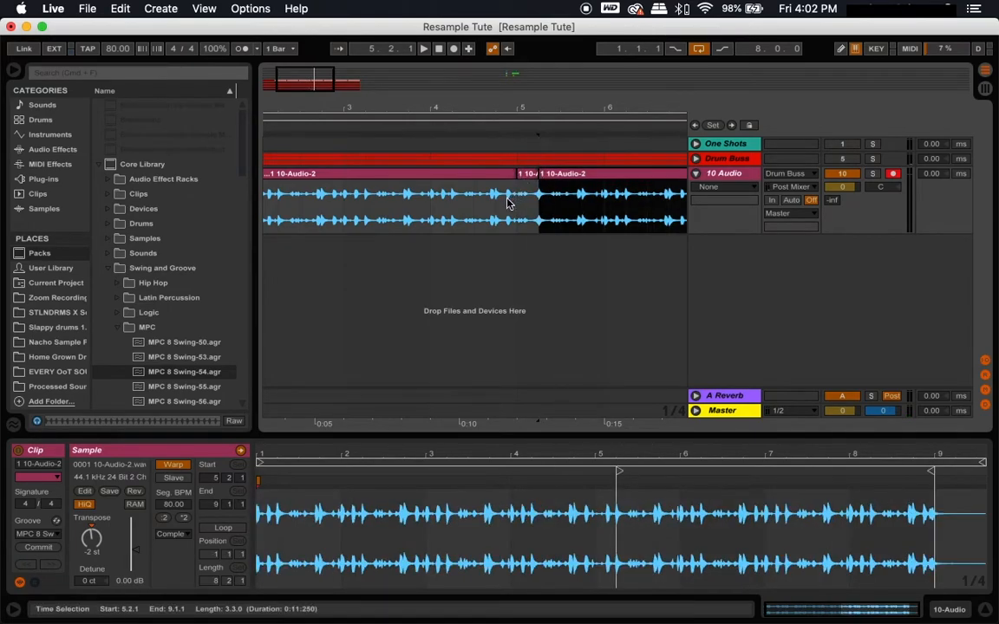
{"action": "left_click", "coordinate": [439, 215]}
{"action": "key", "text": "space"}
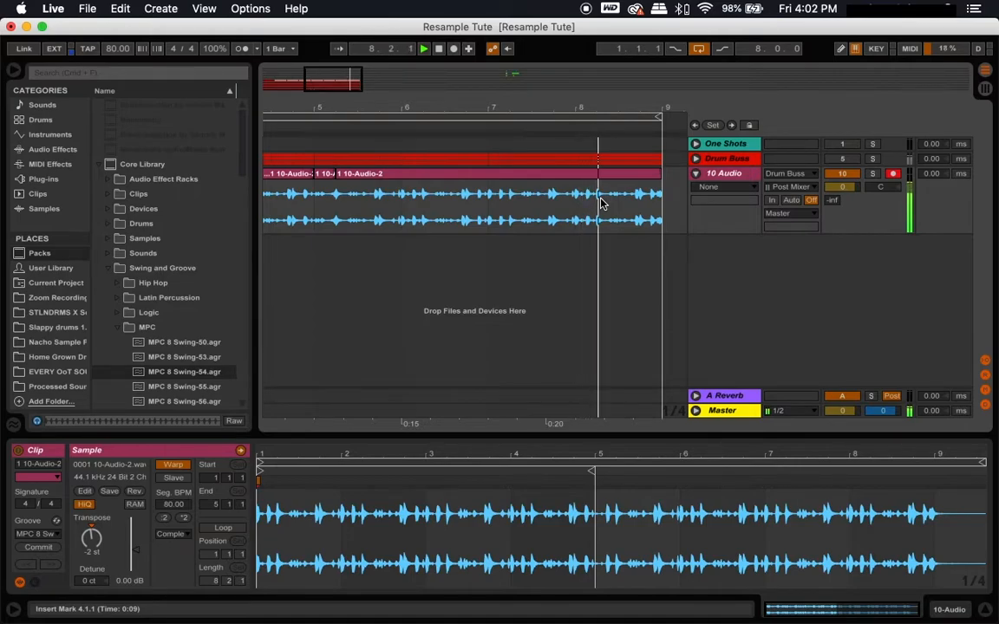
- Try repeating a 1/32-note slice at 8.3.1 as a stutter, audition it from bar 8, and undo the repeats
{"action": "left_click_drag", "start_coordinate": [627, 108], "coordinate": [584, 268]}
{"action": "left_click_drag", "start_coordinate": [580, 220], "coordinate": [590, 220]}
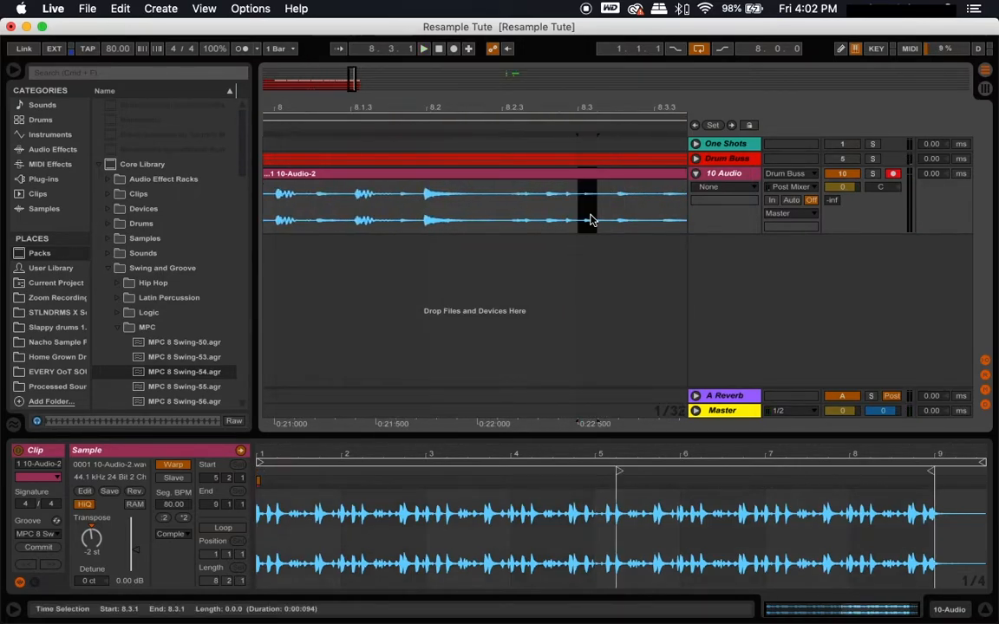
{"action": "key", "text": "super+e"}
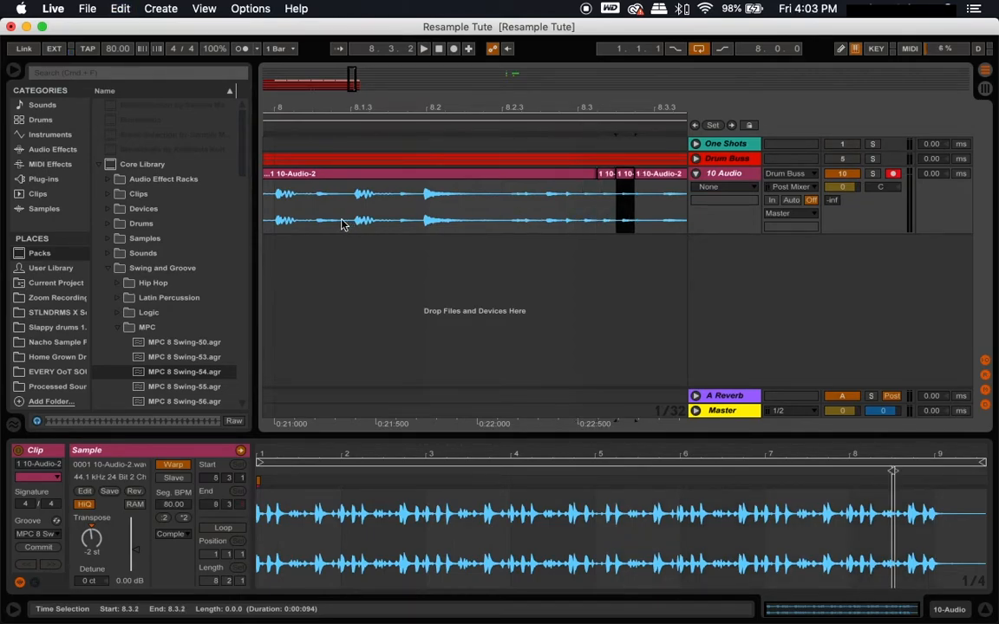
{"action": "left_click", "coordinate": [276, 218]}
{"action": "key", "text": "space"}
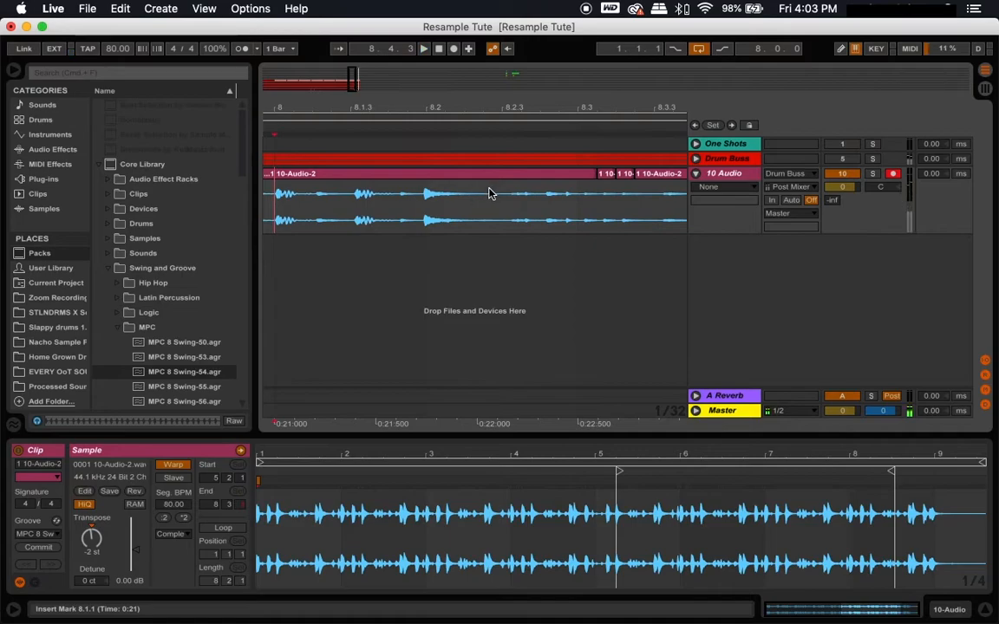
{"action": "key", "text": "super+z"}
- Try duplicating the 1/32-note slice at 8.2.4 three times, audition it from bar 8, and undo the duplicates
{"action": "left_click", "coordinate": [541, 203]}
{"action": "left_click_drag", "start_coordinate": [546, 204], "coordinate": [558, 205]}
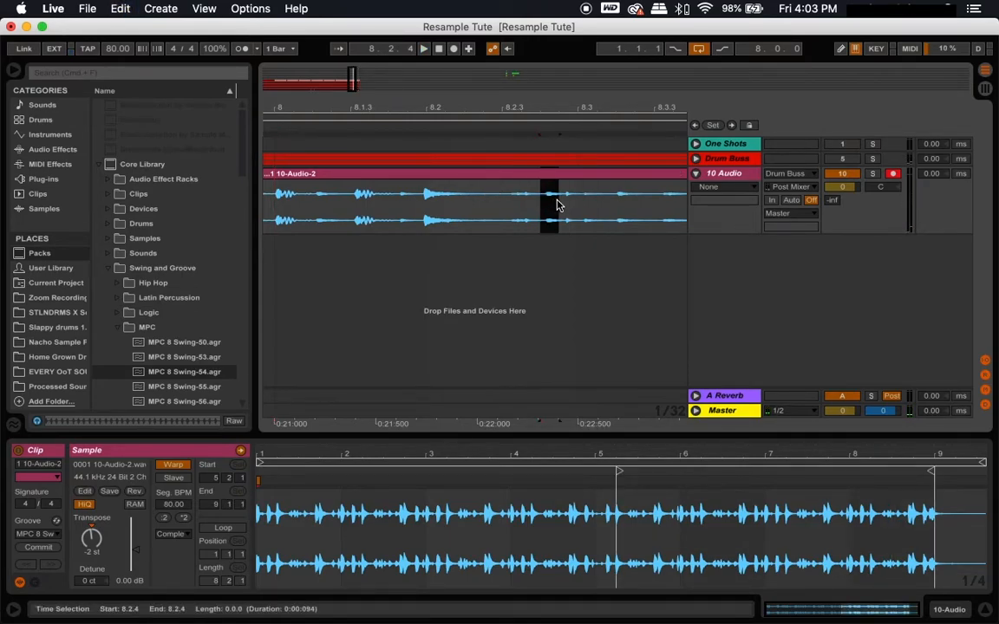
{"action": "key", "text": "super+d"}
{"action": "key", "text": "super+d"}
{"action": "key", "text": "super+d"}
{"action": "left_click", "coordinate": [279, 208]}
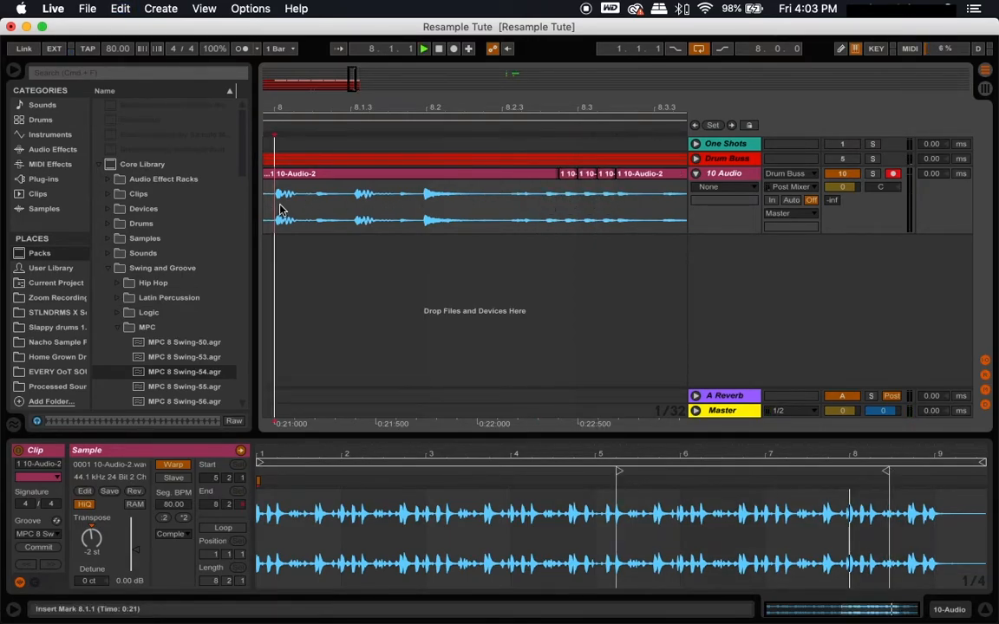
{"action": "key", "text": "space"}
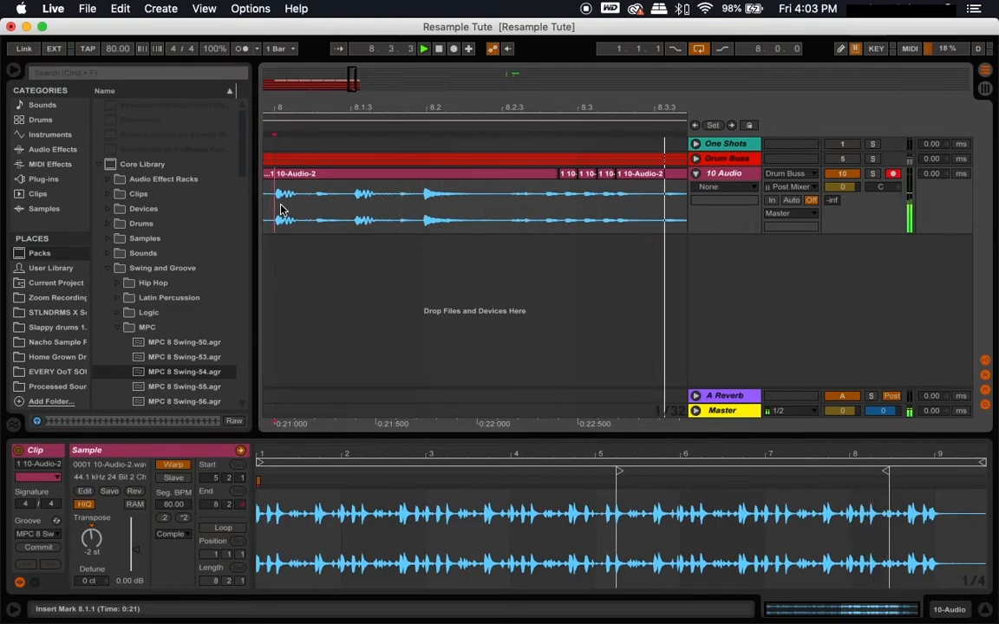
{"action": "key", "text": "super+z"}
{"action": "key", "text": "super+z"}
{"action": "key", "text": "super+z"}
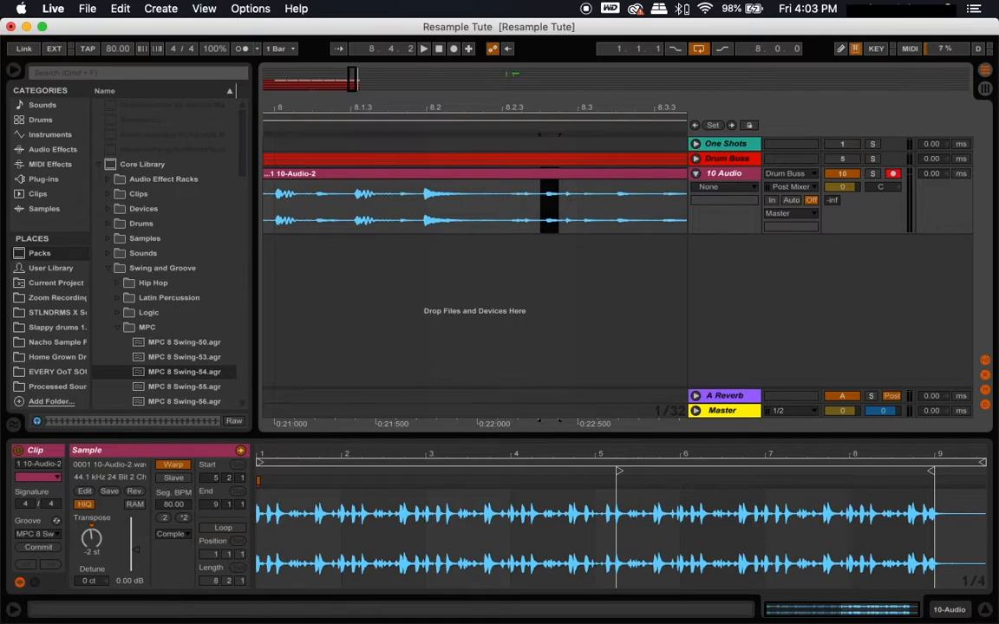
- Duplicate a 1/32-note slice within 8.2.3 three times as a stutter, and audition it from 8.2.1
{"action": "scroll", "coordinate": [566, 178], "scroll_direction": "up", "scroll_amount": 3}
{"action": "left_click_drag", "start_coordinate": [487, 213], "coordinate": [508, 213]}
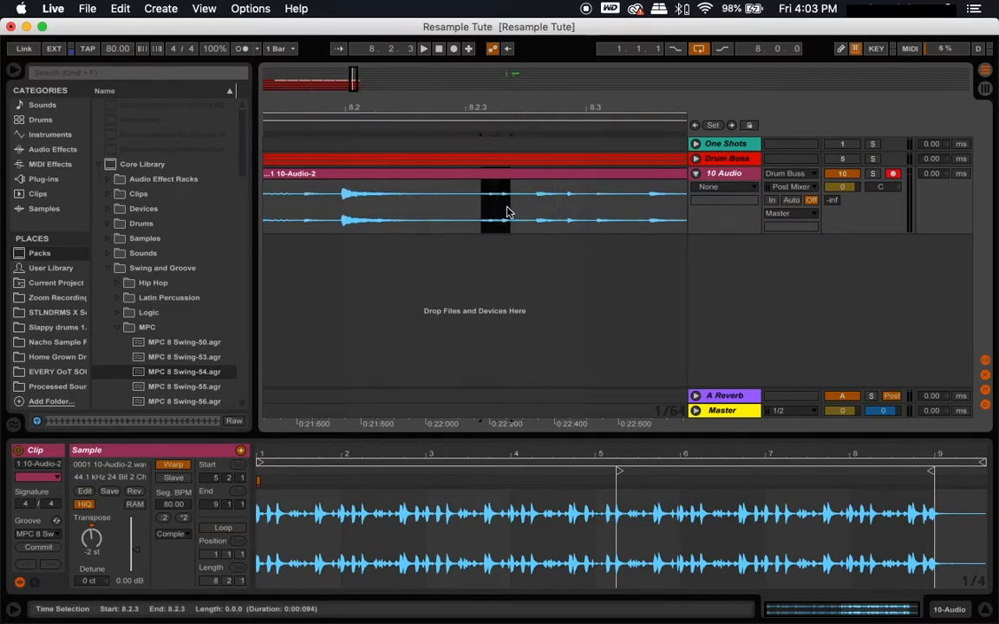
{"action": "key", "text": "super+d"}
{"action": "key", "text": "super+d"}
{"action": "key", "text": "super+d"}
{"action": "left_click", "coordinate": [346, 221]}
{"action": "key", "text": "space"}
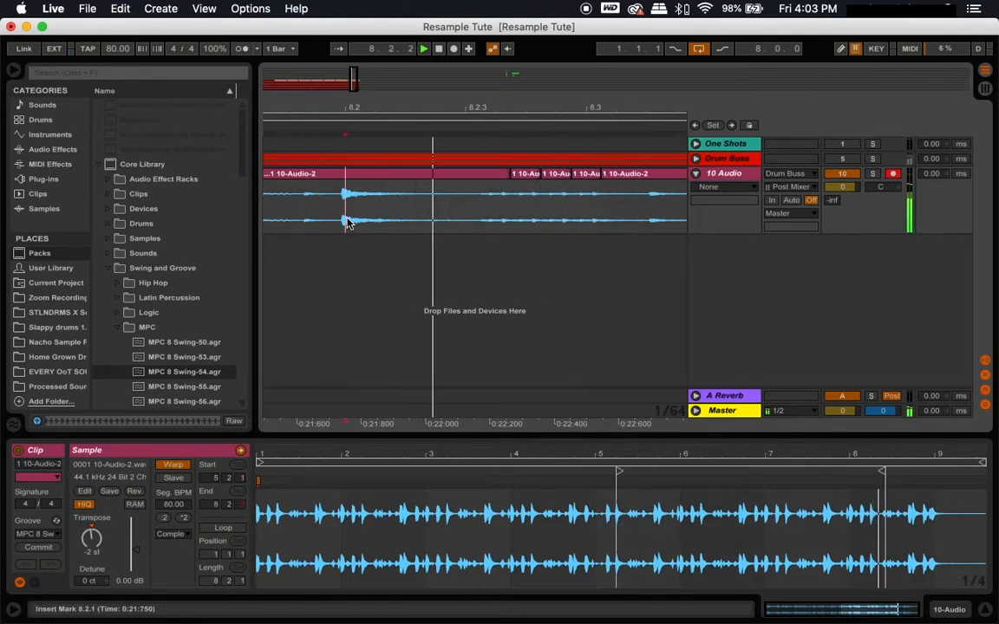
{"action": "key", "text": "space"}
- Audition the stutter edit in context, playing from 7.4.1 towards the end of the loop
{"action": "mouse_move", "coordinate": [430, 112]}
{"action": "left_mouse_down"}
{"action": "mouse_move", "coordinate": [428, 91]}
{"action": "mouse_move", "coordinate": [416, 119]}
{"action": "left_mouse_up"}
{"action": "scroll", "coordinate": [408, 174], "scroll_direction": "left", "scroll_amount": 3}
{"action": "left_click", "coordinate": [397, 216]}
{"action": "key", "text": "space"}
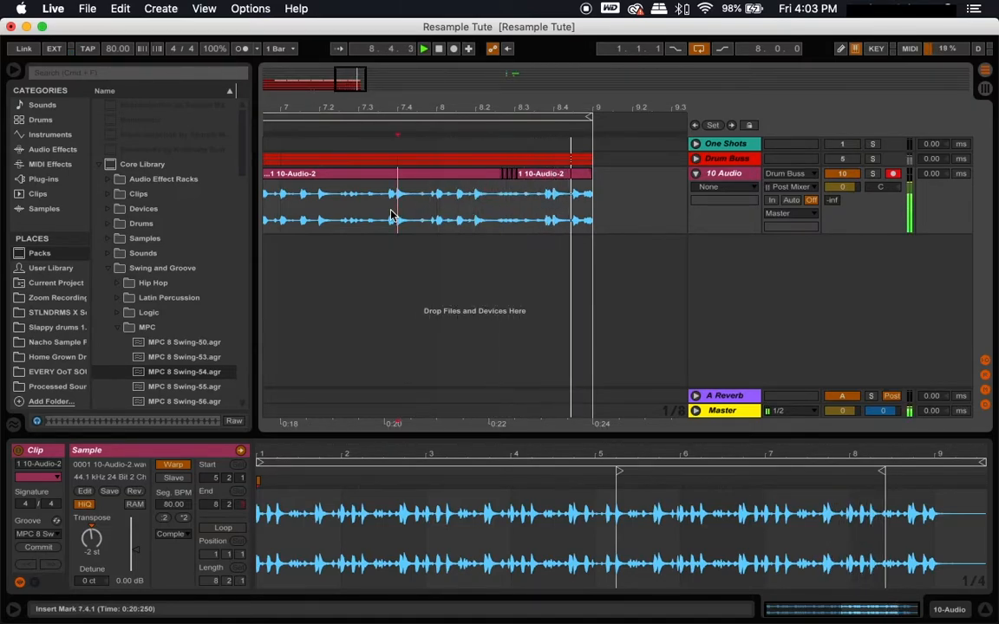
{"action": "key", "text": "space"}
- Play the full eight-bar loop from the start to check the reverse and stutter edits together
{"action": "left_click_drag", "start_coordinate": [429, 108], "coordinate": [429, 60]}
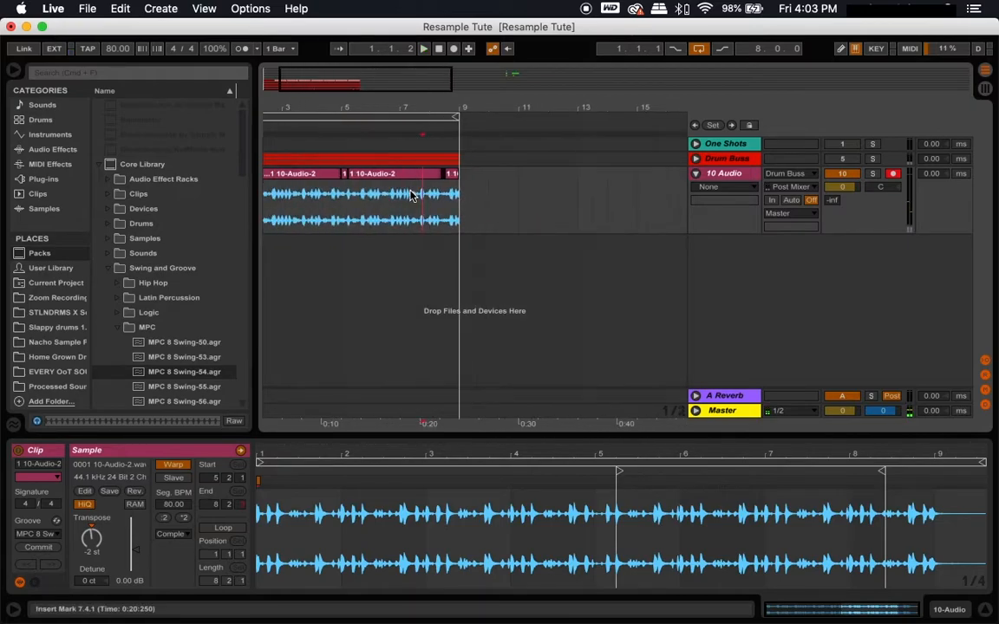
{"action": "scroll", "coordinate": [412, 195], "scroll_direction": "left", "scroll_amount": 2}
{"action": "left_click", "coordinate": [439, 50]}
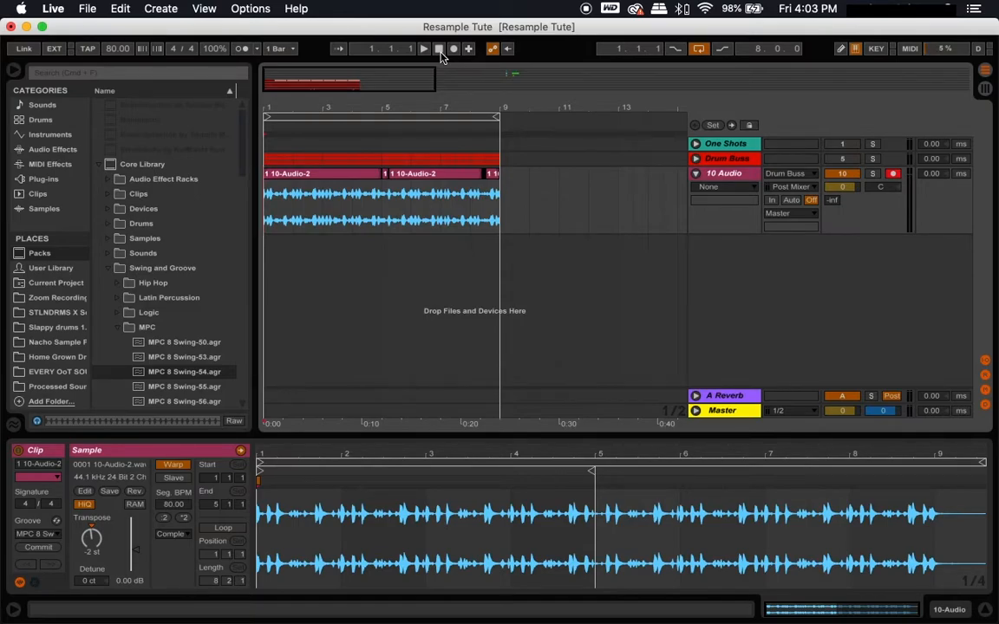
{"action": "key", "text": "space"}
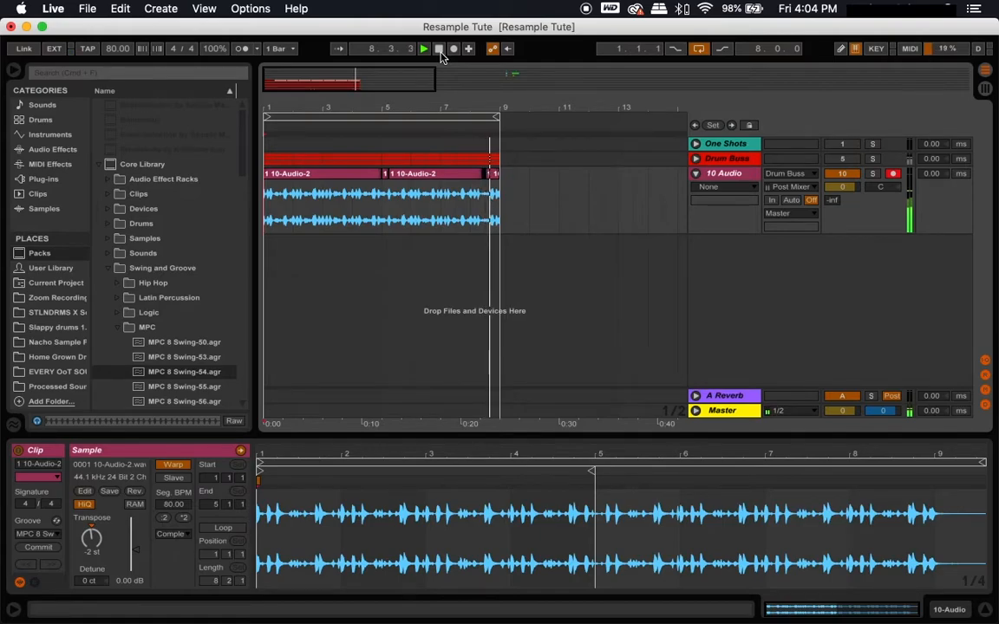
{"action": "key", "text": "space"}
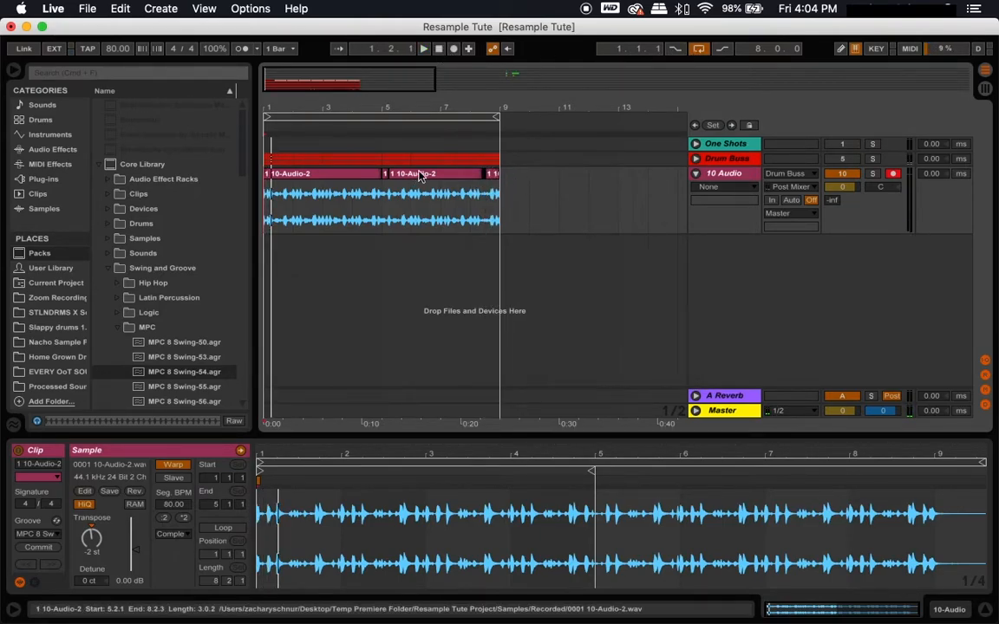
- Consolidate all pieces on the 10 Audio track from bar 1 to bar 9 into one clip, and select that time range
{"action": "left_click_drag", "start_coordinate": [501, 194], "coordinate": [226, 201]}
{"action": "key", "text": "super+j"}
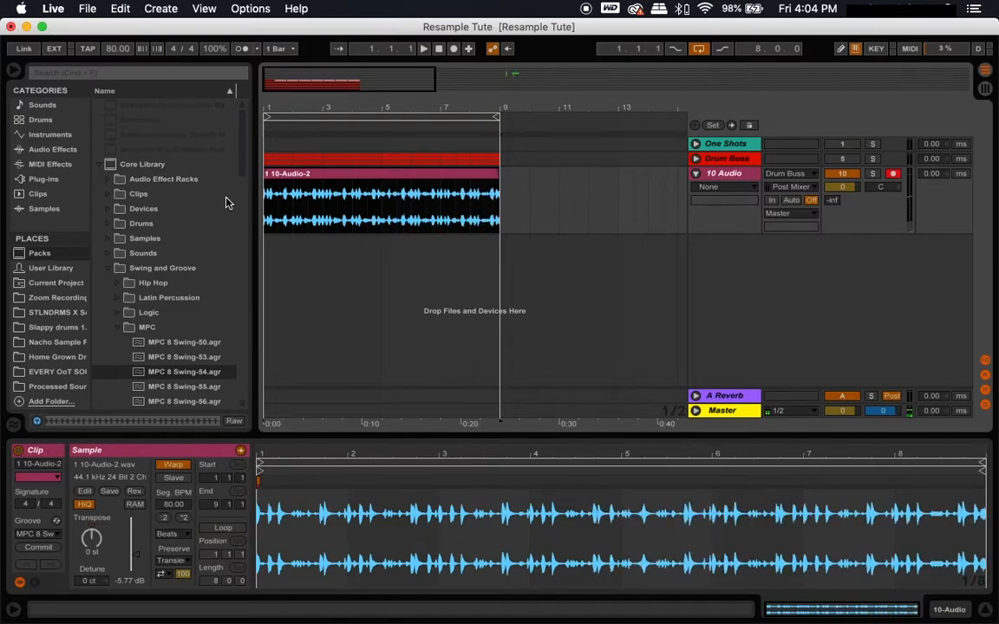
{"action": "left_click", "coordinate": [529, 197]}
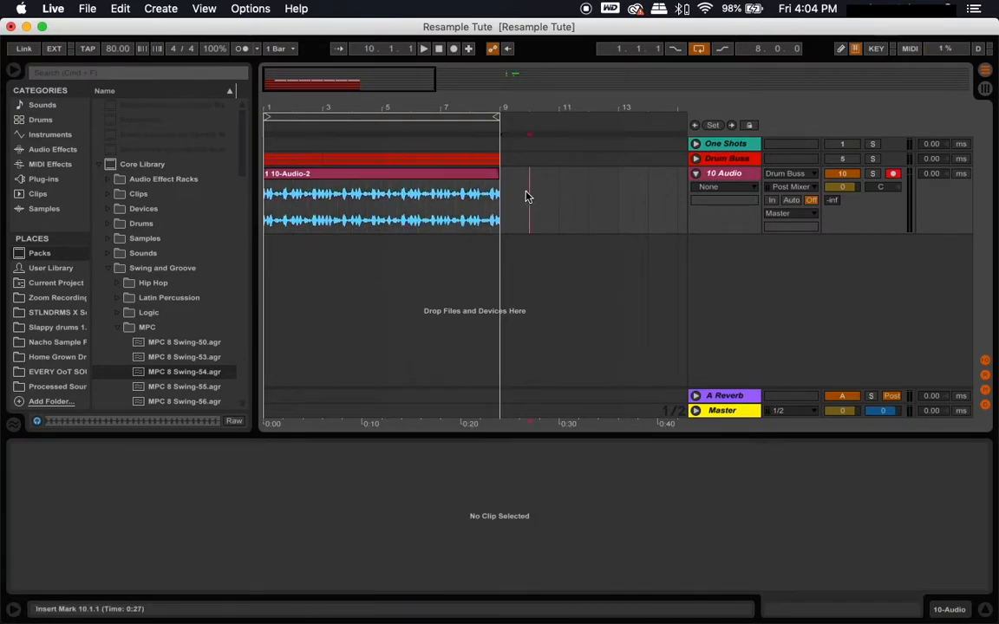
{"action": "left_click", "coordinate": [432, 174]}
{"action": "left_click", "coordinate": [439, 117]}
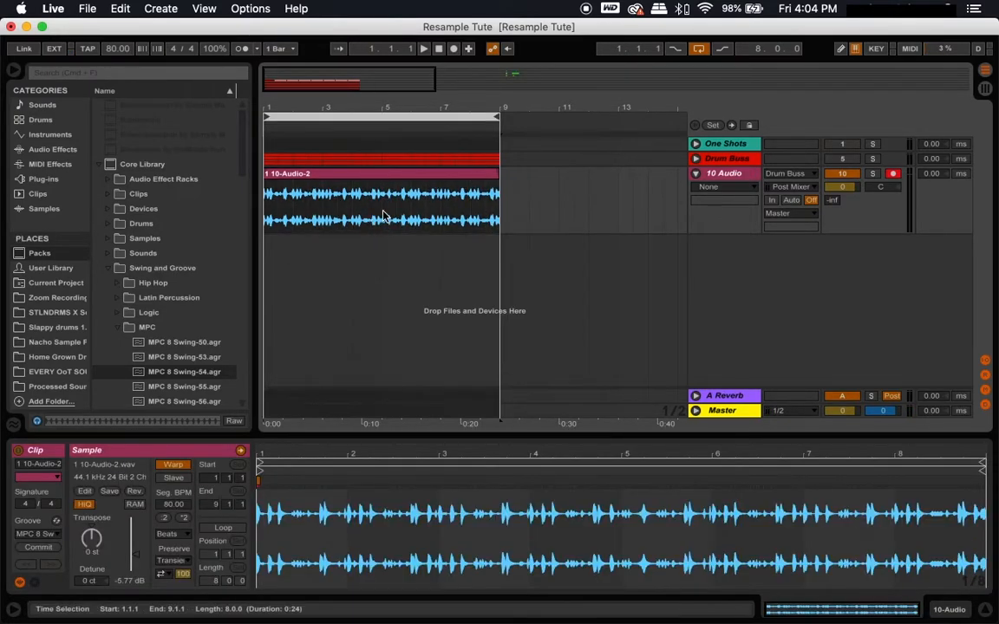
{"action": "scroll", "coordinate": [536, 198], "scroll_direction": "right", "scroll_amount": 1}
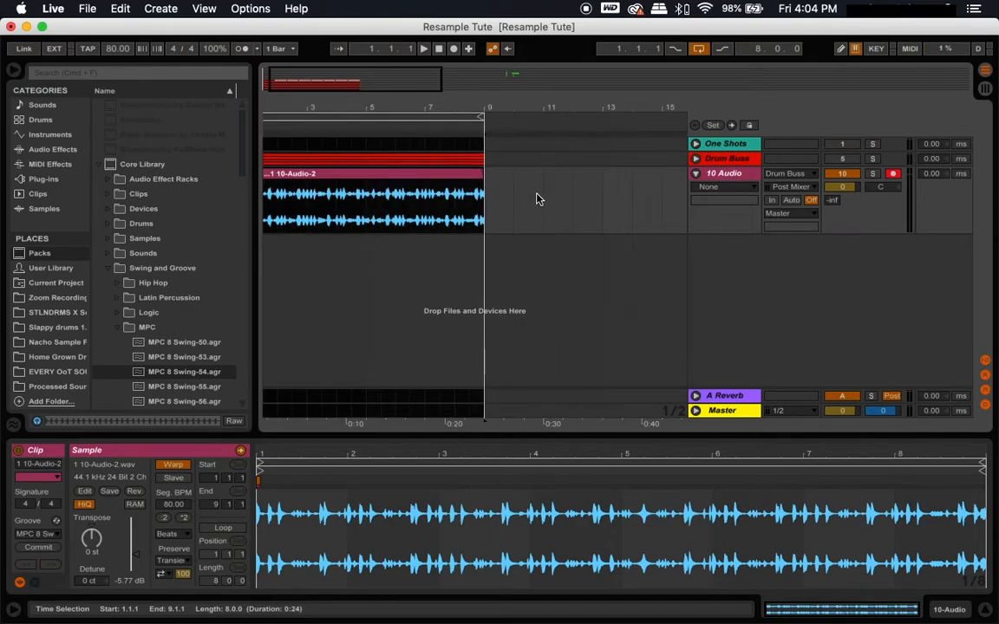
- Unfold the Drum Buss group to review its Dummy, Kick and Snr tracks against the resampled audio, and fold it again
{"action": "left_click", "coordinate": [694, 161]}
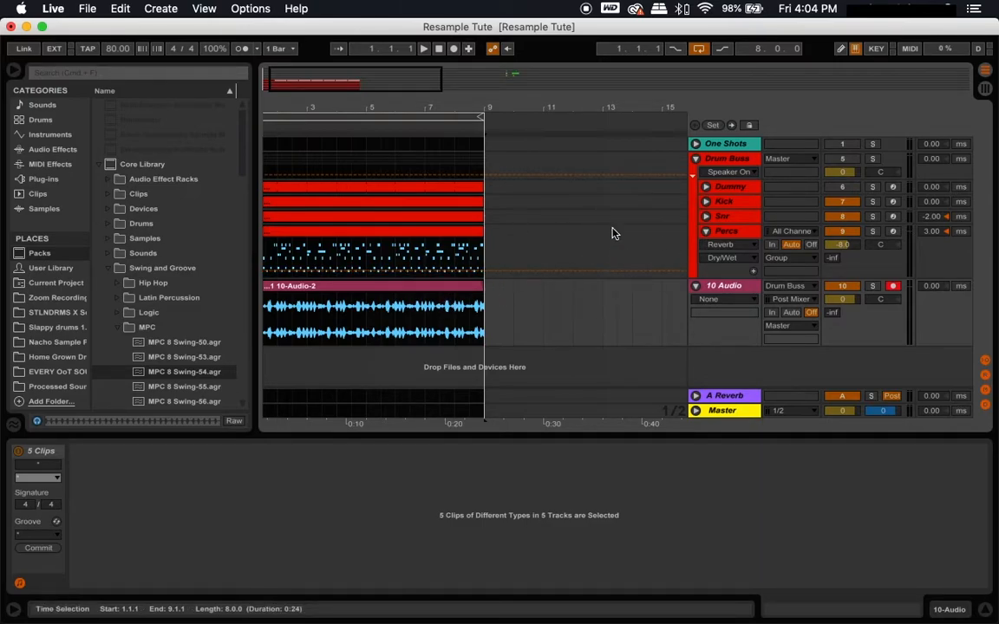
{"action": "left_click", "coordinate": [728, 186]}
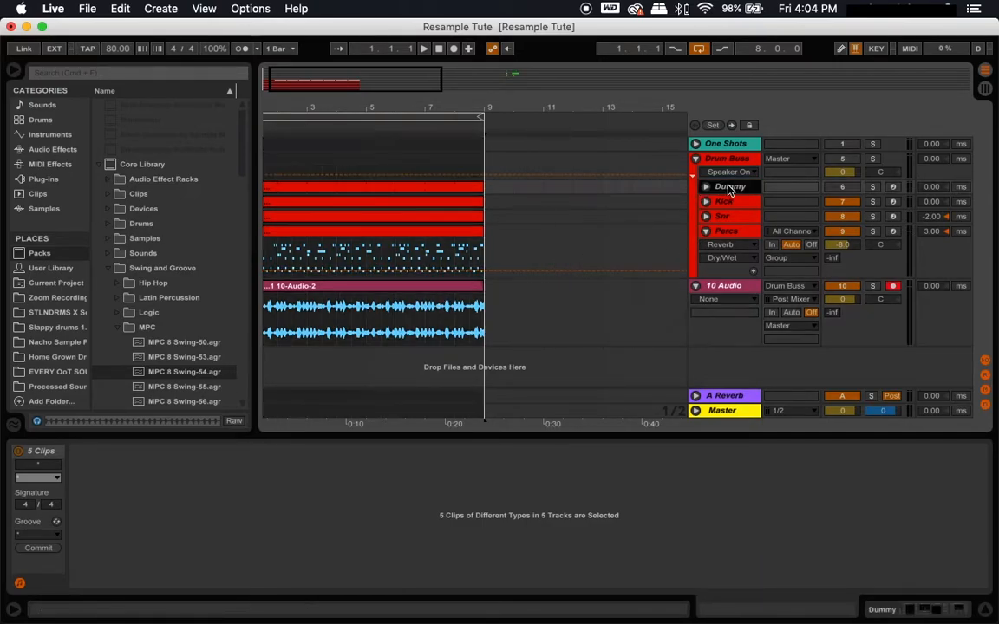
{"action": "left_click", "coordinate": [727, 202]}
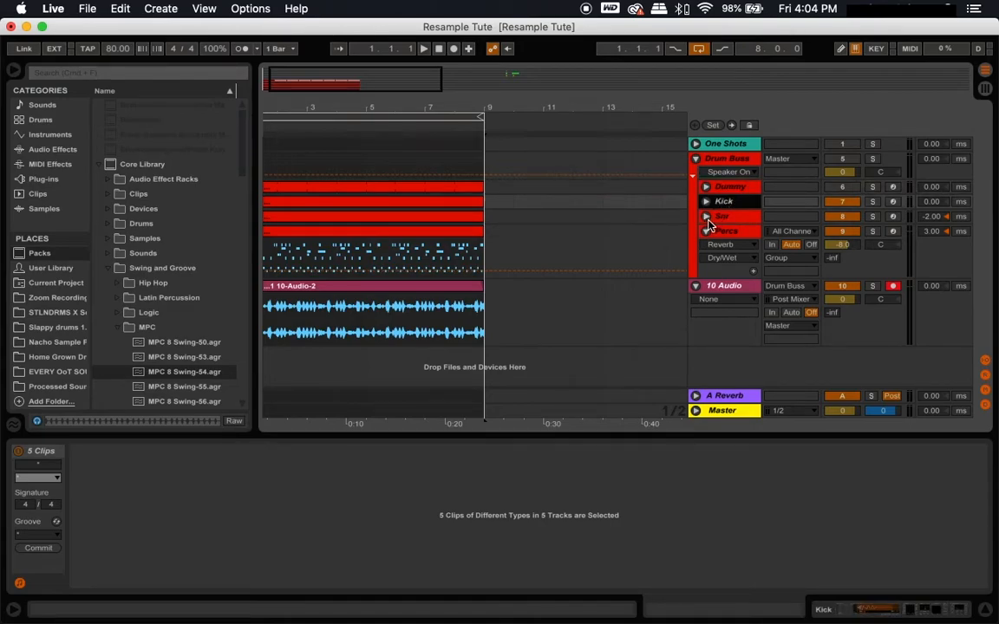
{"action": "left_click", "coordinate": [736, 217]}
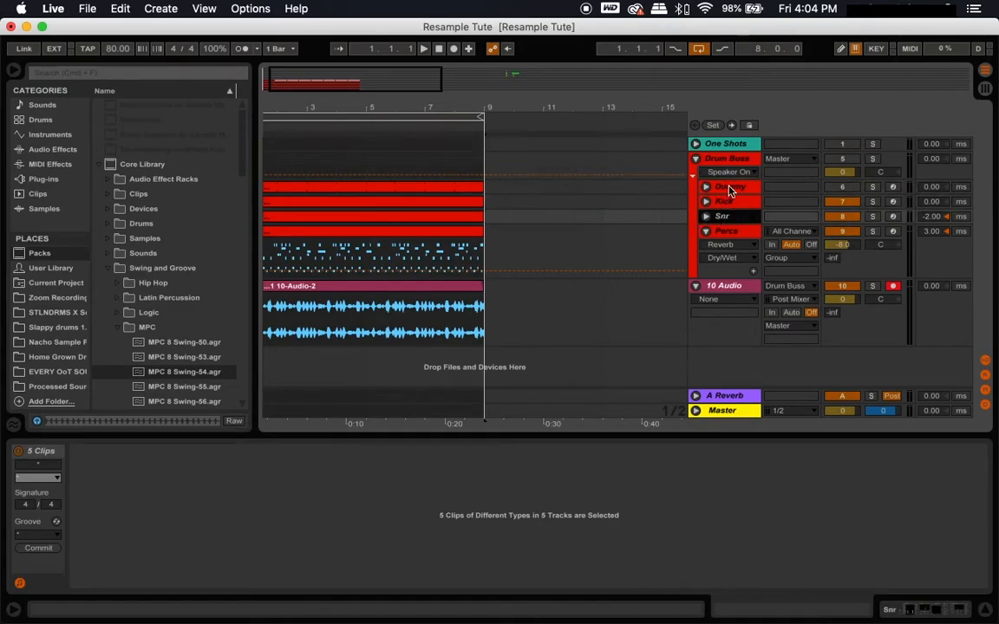
{"action": "left_click", "coordinate": [730, 190]}
{"action": "left_click", "coordinate": [722, 204]}
{"action": "left_click", "coordinate": [725, 218]}
{"action": "left_click", "coordinate": [696, 160]}
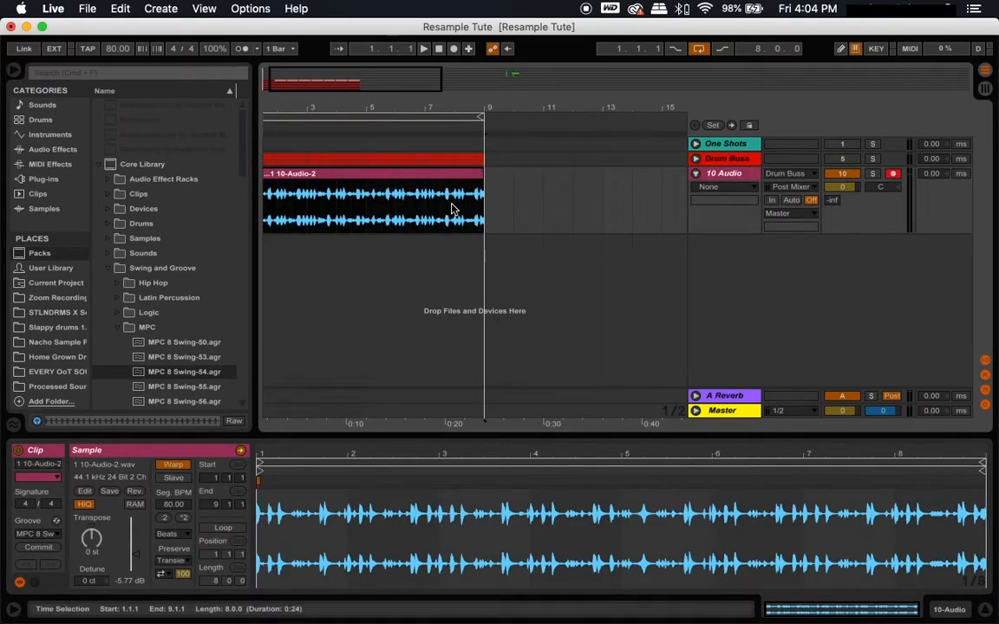
{"action": "left_click", "coordinate": [695, 160]}
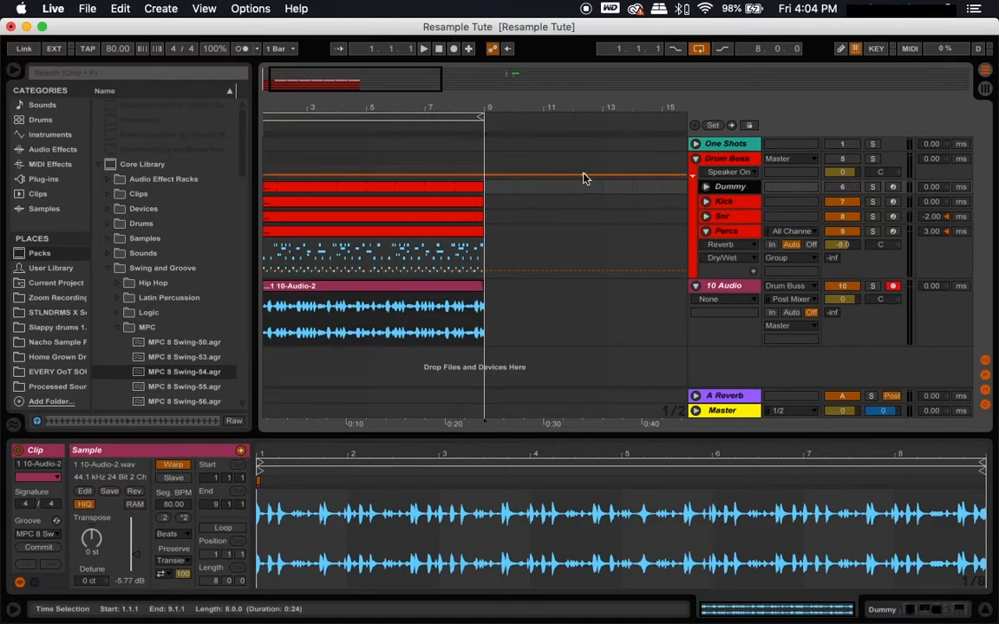
{"action": "left_click", "coordinate": [695, 161]}
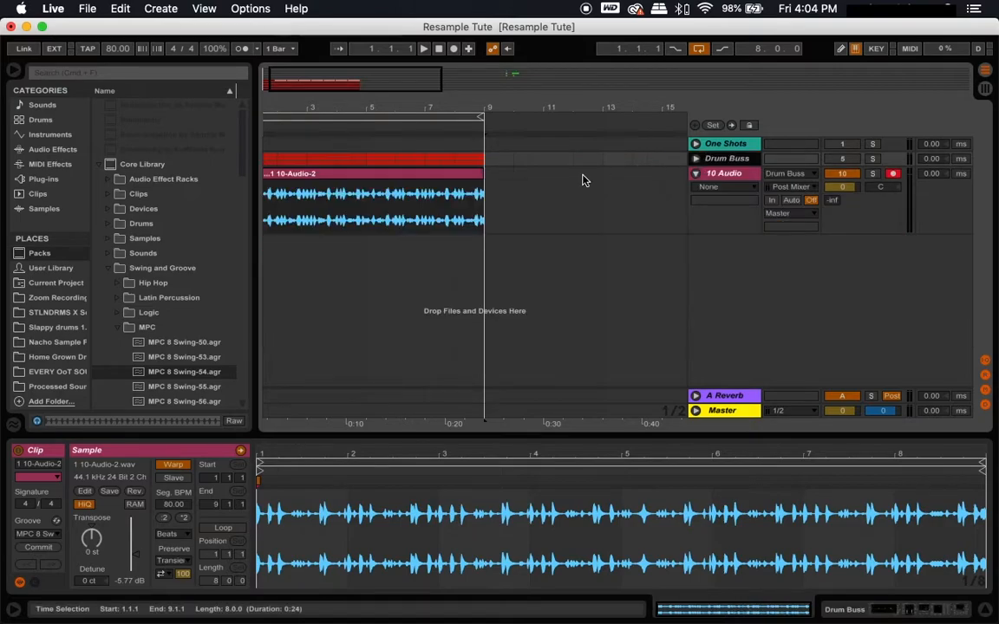
{"action": "scroll", "coordinate": [584, 179], "scroll_direction": "right", "scroll_amount": 3}
{"action": "scroll", "coordinate": [583, 177], "scroll_direction": "left", "scroll_amount": 4}
{"action": "left_click_drag", "start_coordinate": [405, 108], "coordinate": [405, 98]}
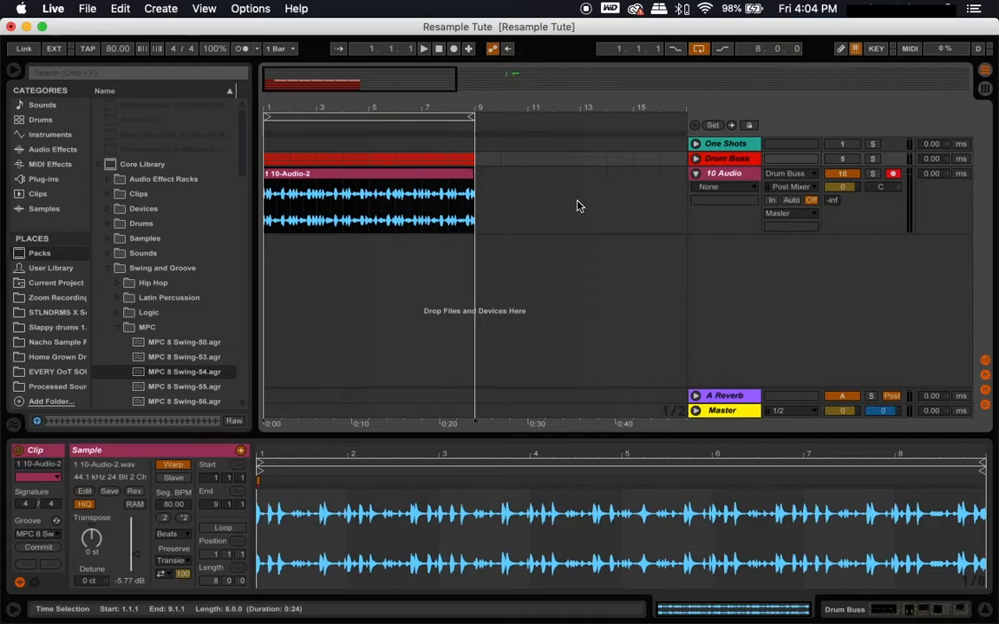
- Deactivate and fold the resampled audio track, and move the One Shots group below it
{"action": "scroll", "coordinate": [579, 205], "scroll_direction": "right", "scroll_amount": 1}
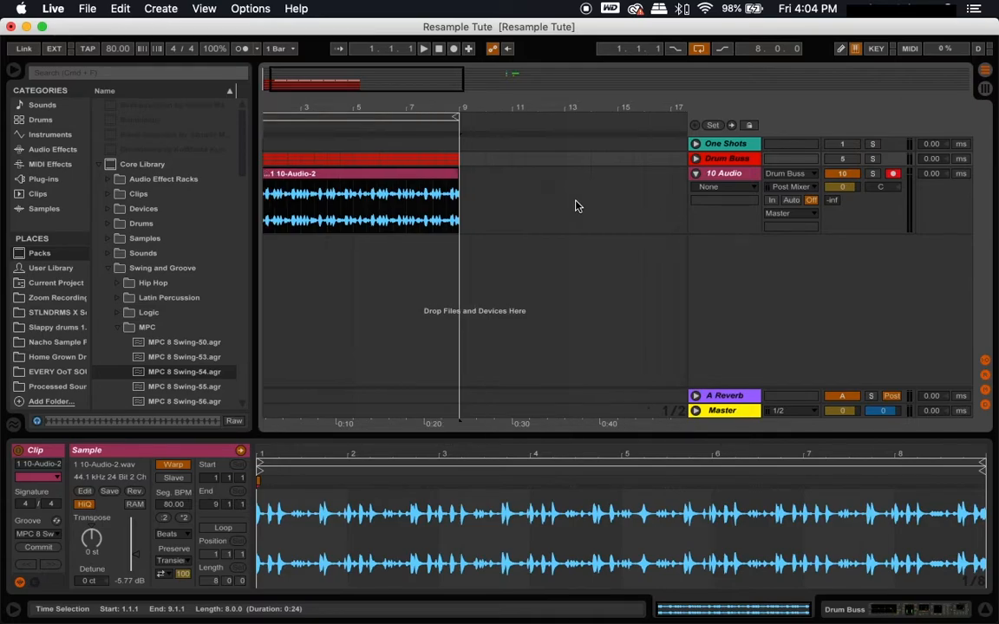
{"action": "left_click", "coordinate": [835, 176]}
{"action": "left_click_drag", "start_coordinate": [726, 148], "coordinate": [729, 242]}
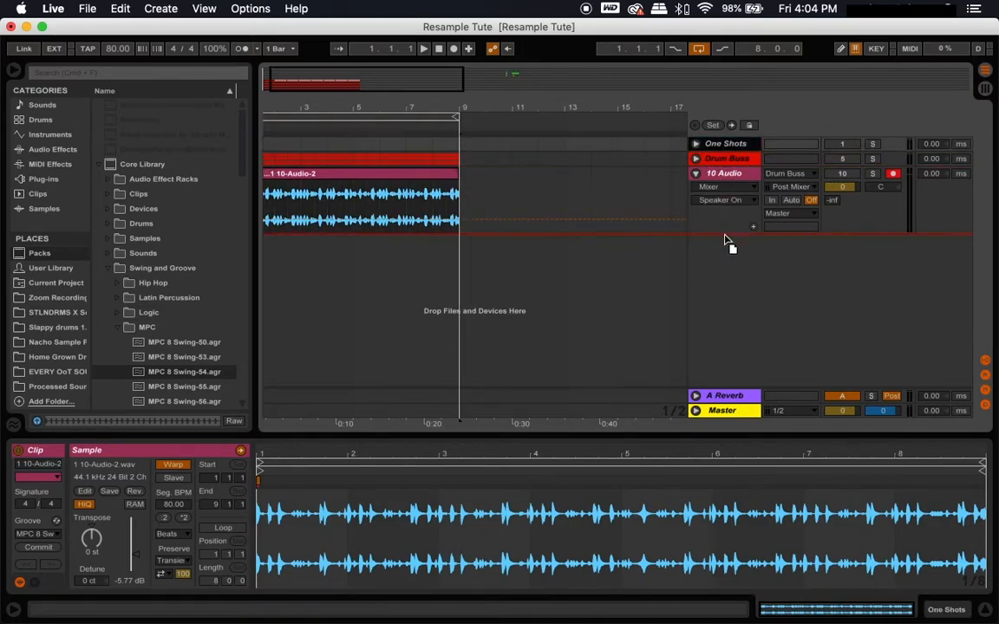
{"action": "left_click_drag", "start_coordinate": [699, 201], "coordinate": [699, 204]}
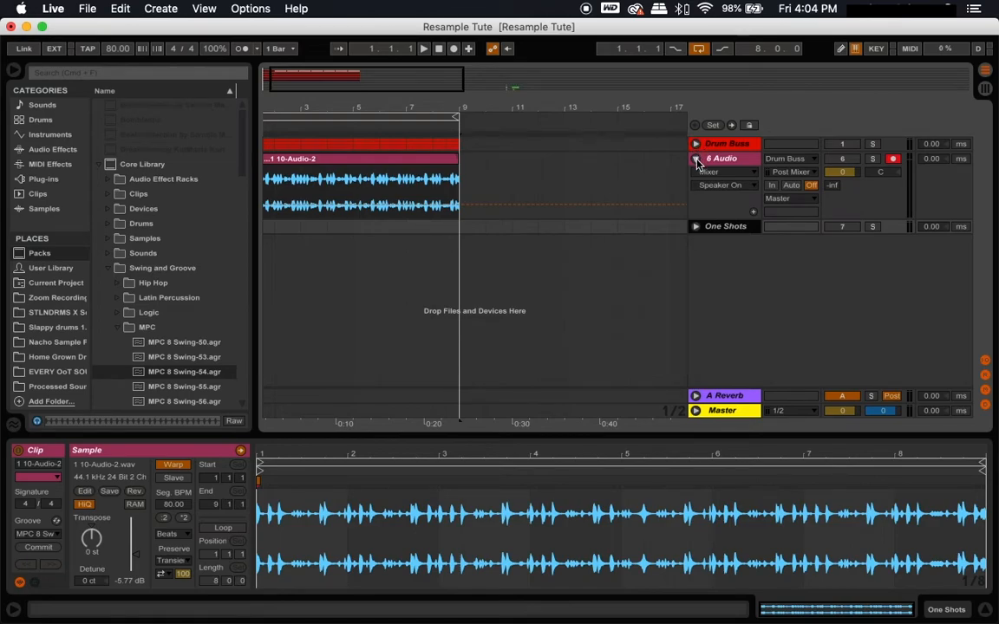
{"action": "left_click", "coordinate": [696, 162]}
- Set the loop range around the first sound in the One Shots group, starting at 21.1.1 with a length of 0.1.0
{"action": "scroll", "coordinate": [611, 161], "scroll_direction": "right", "scroll_amount": 10}
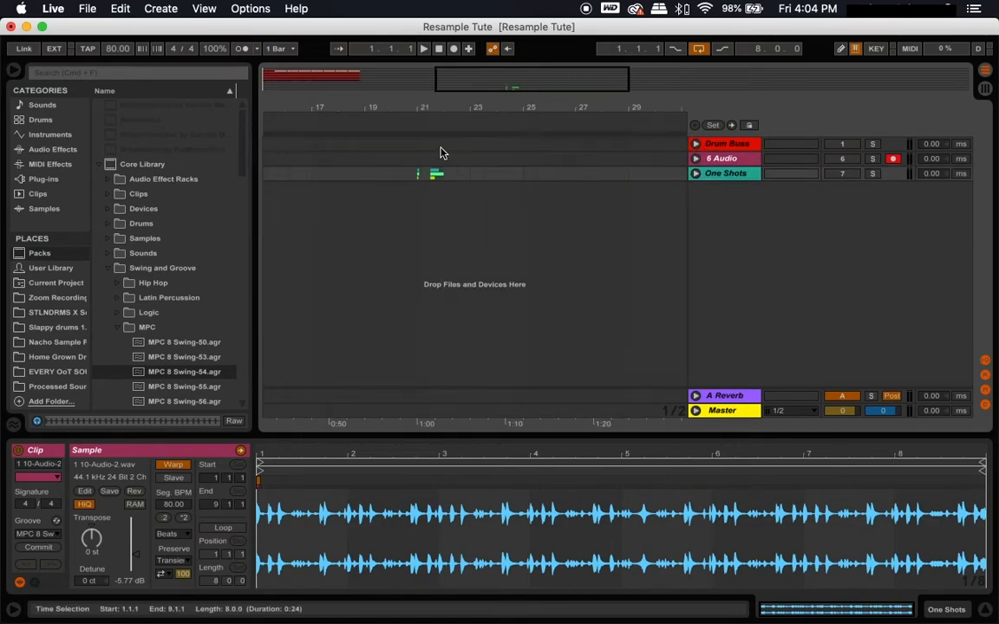
{"action": "mouse_move", "coordinate": [429, 107]}
{"action": "left_mouse_down"}
{"action": "mouse_move", "coordinate": [429, 190]}
{"action": "mouse_move", "coordinate": [429, 108]}
{"action": "left_mouse_up"}
{"action": "left_click_drag", "start_coordinate": [296, 118], "coordinate": [444, 149]}
{"action": "left_click", "coordinate": [455, 116]}
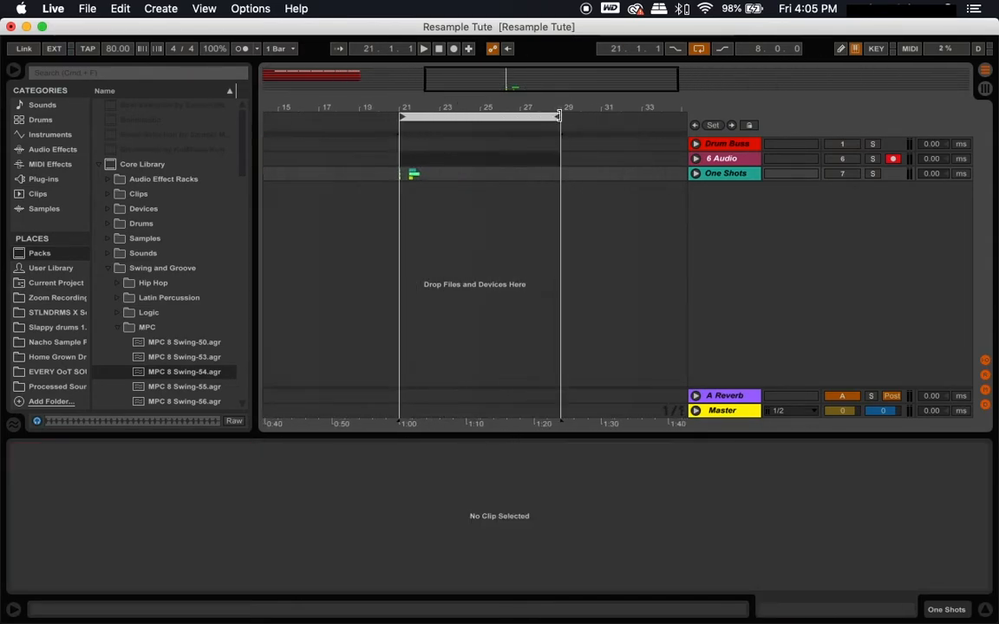
{"action": "left_click_drag", "start_coordinate": [558, 116], "coordinate": [422, 196]}
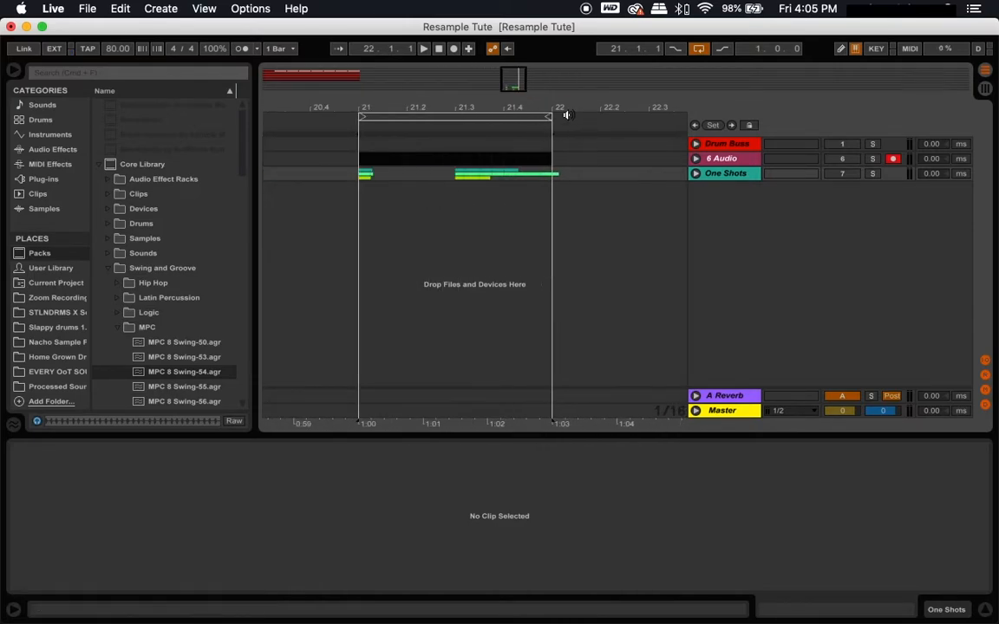
{"action": "left_click_drag", "start_coordinate": [547, 116], "coordinate": [377, 148]}
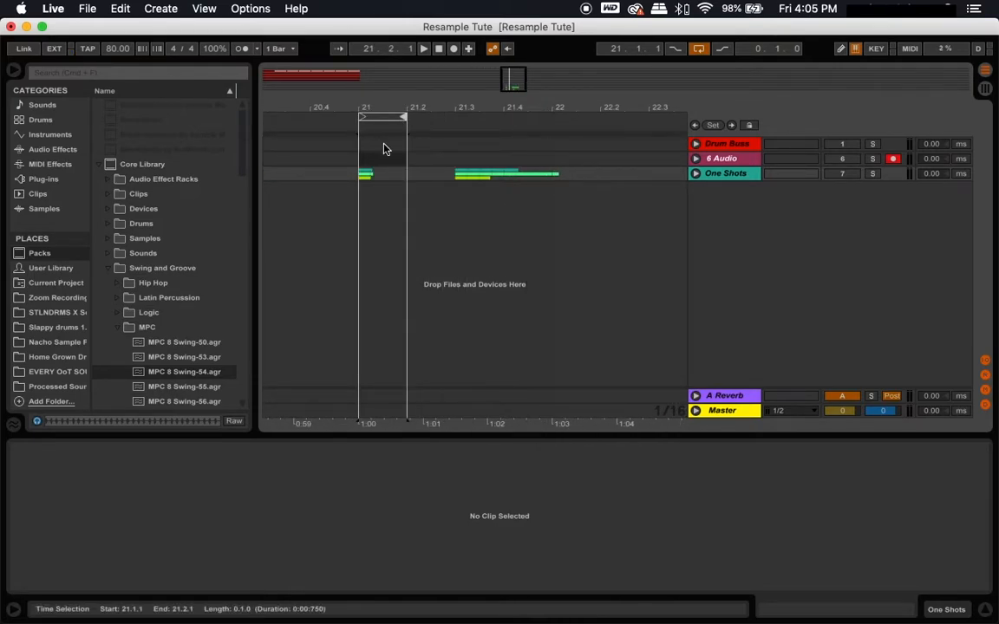
{"action": "left_click_drag", "start_coordinate": [366, 106], "coordinate": [366, 162]}
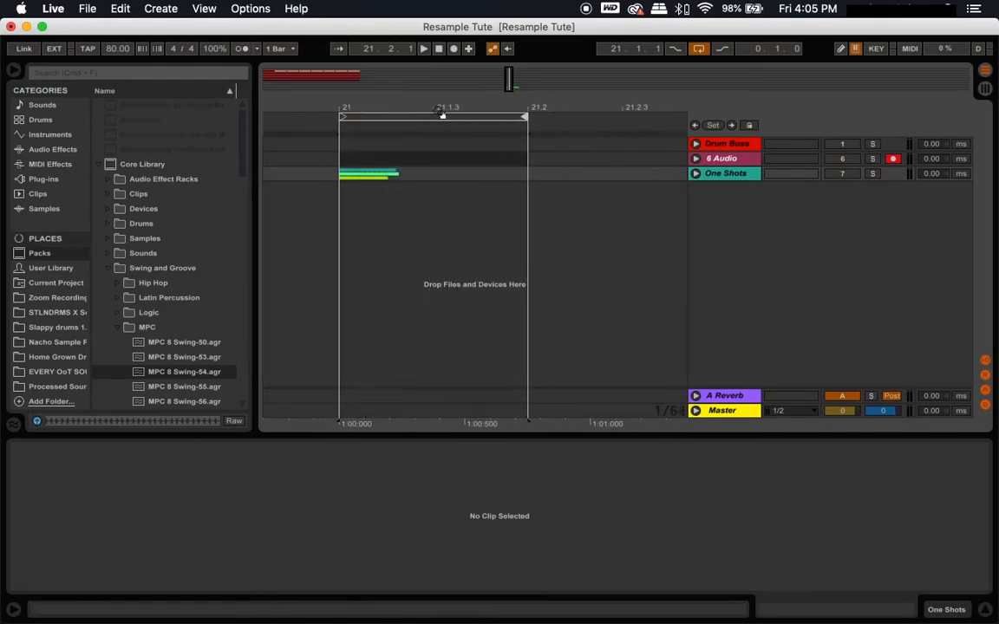
- Unfold and activate the One Shots group, and audition its layered kicks together and soloed from 21.1.1 with looping off
{"action": "left_click", "coordinate": [695, 174]}
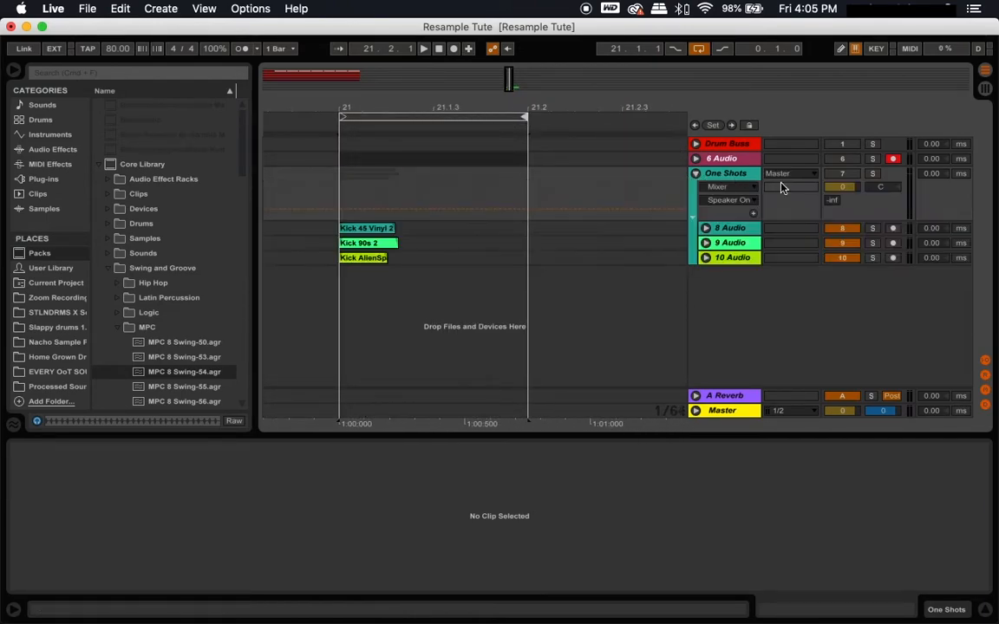
{"action": "left_click", "coordinate": [339, 206]}
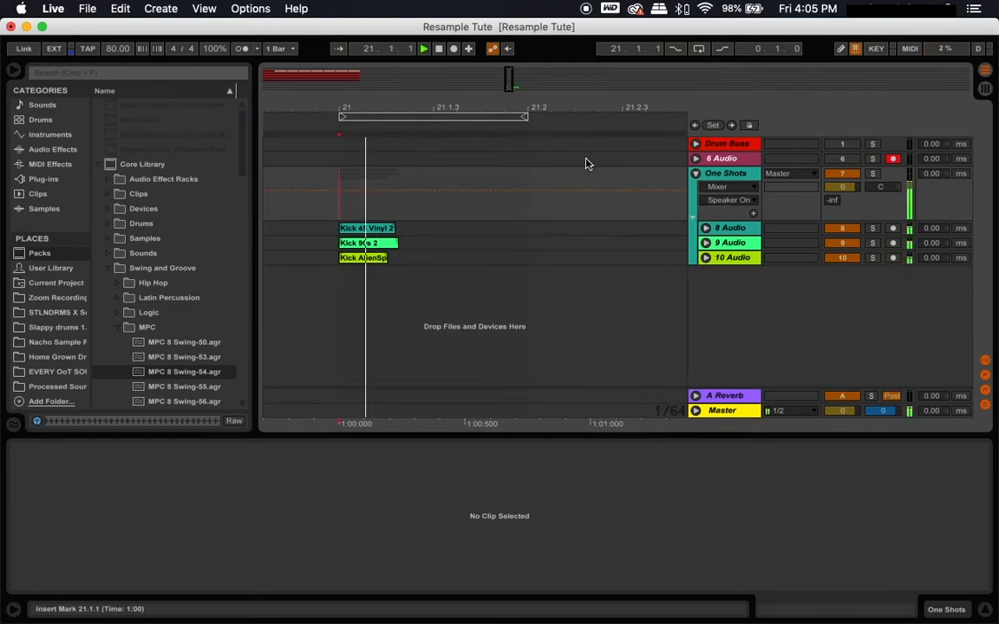
{"action": "left_click", "coordinate": [872, 243]}
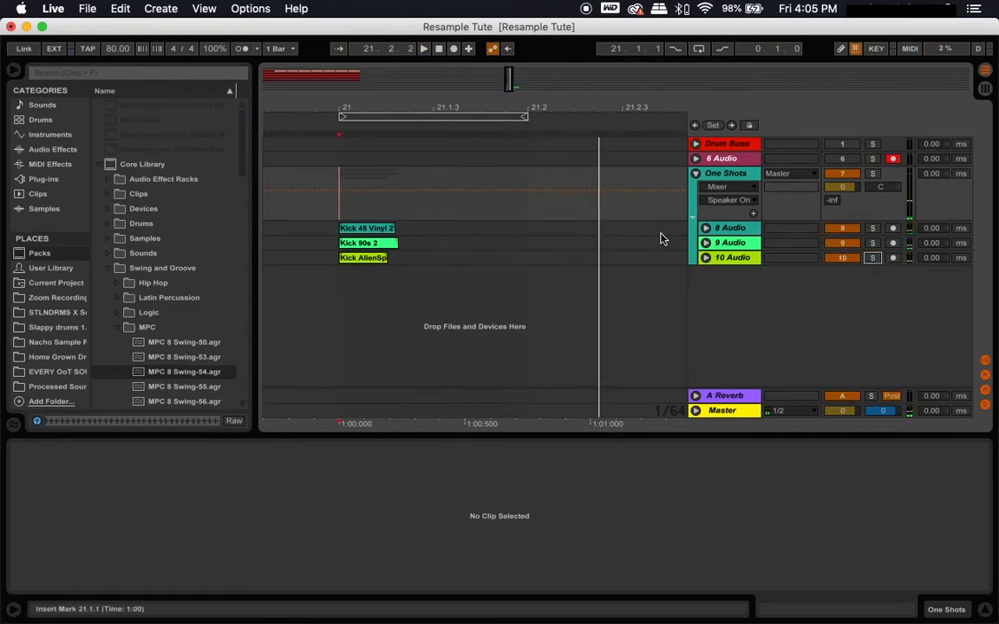
- Examine the 8, 9 and 10 Audio tracks inside the One Shots group and the kick clip layered on each
{"action": "left_click", "coordinate": [731, 259]}
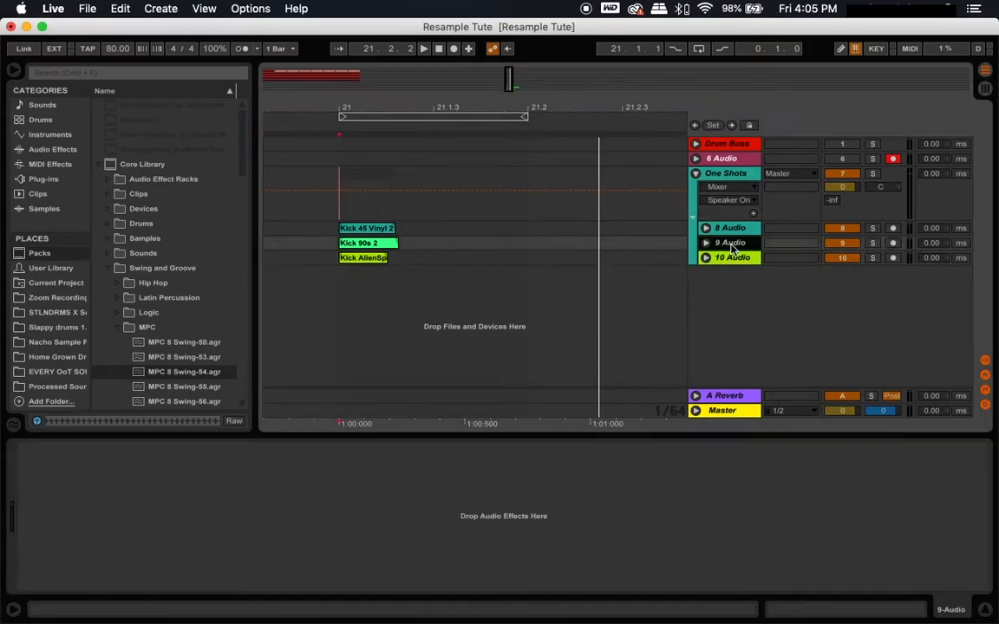
{"action": "left_click", "coordinate": [708, 249]}
{"action": "left_click", "coordinate": [731, 230]}
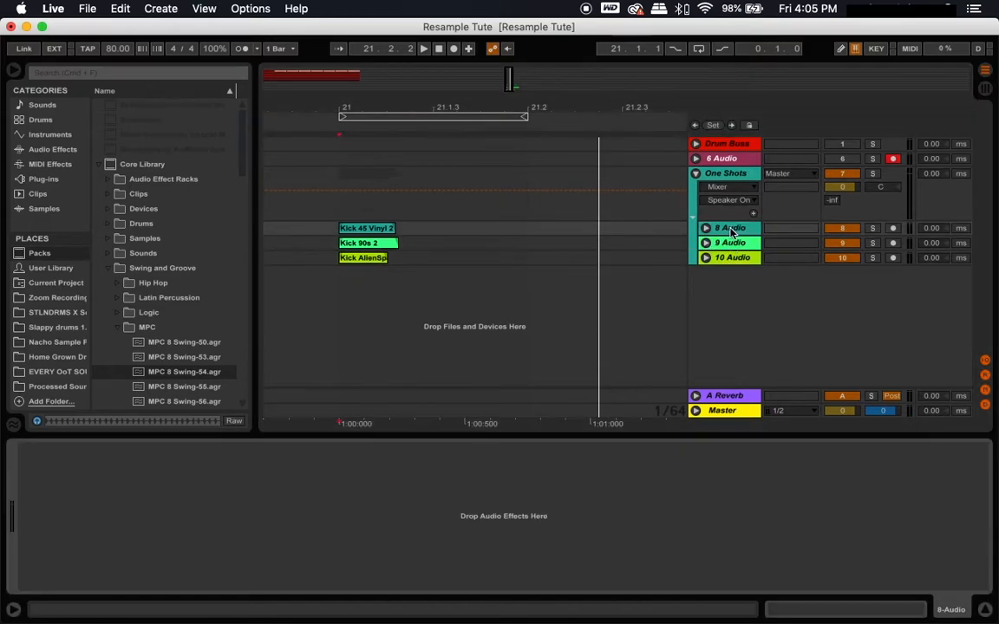
{"action": "left_click", "coordinate": [731, 175]}
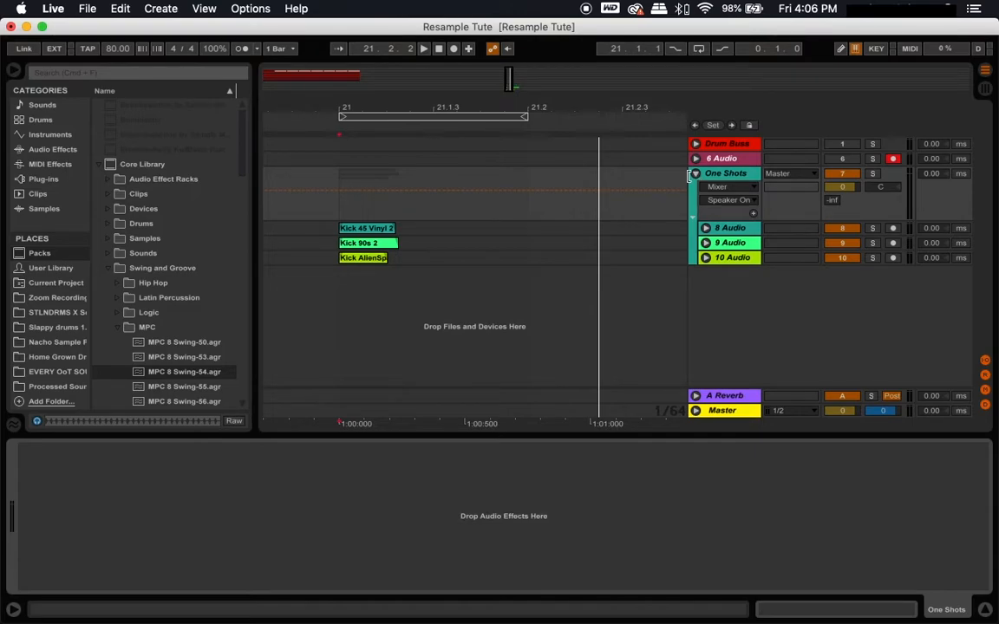
{"action": "key", "text": "space"}
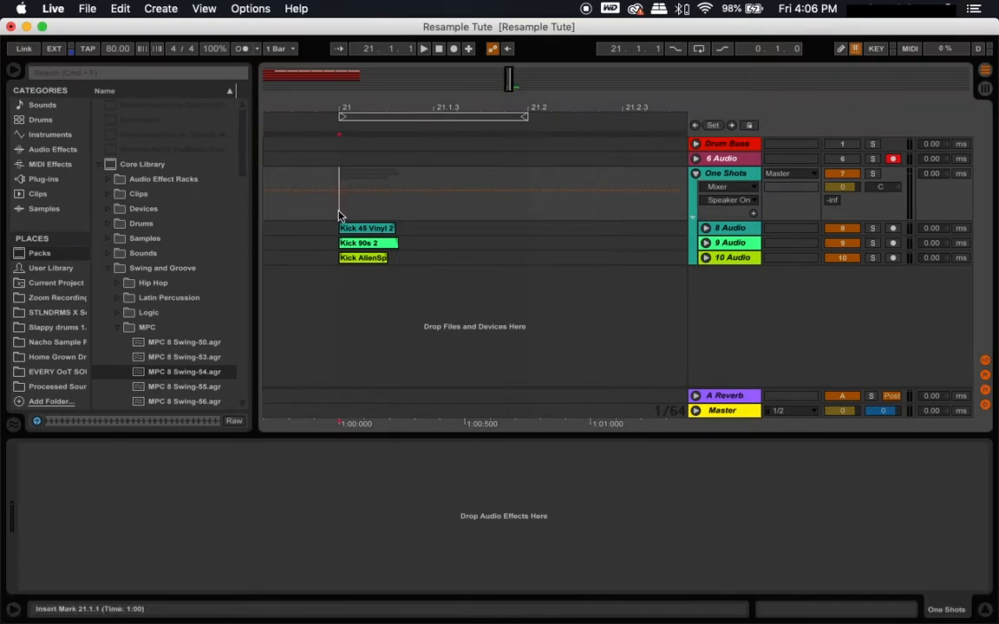
{"action": "left_click", "coordinate": [365, 243]}
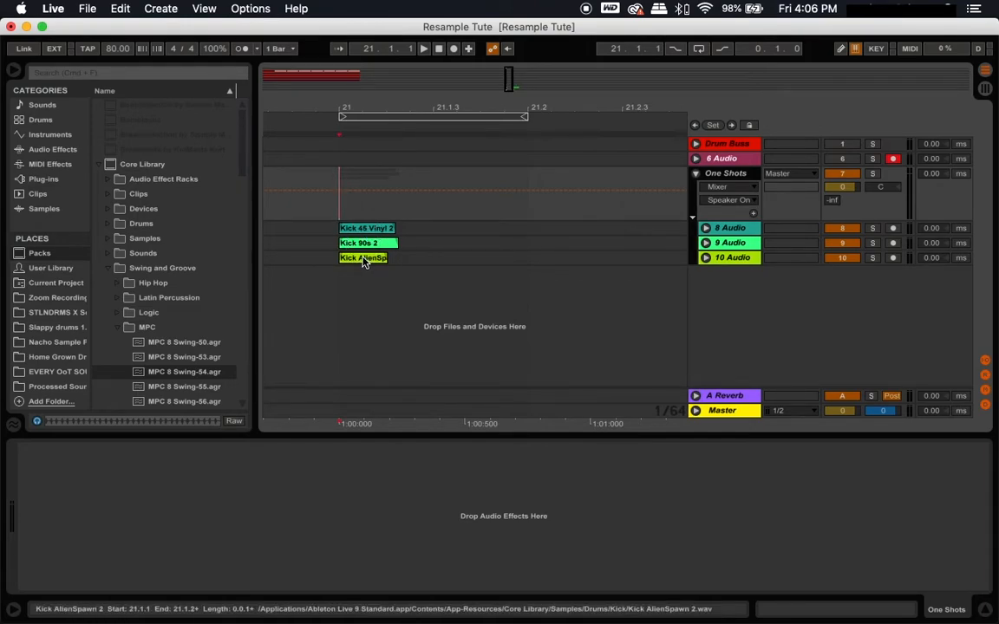
{"action": "scroll", "coordinate": [366, 263], "scroll_direction": "right", "scroll_amount": 1}
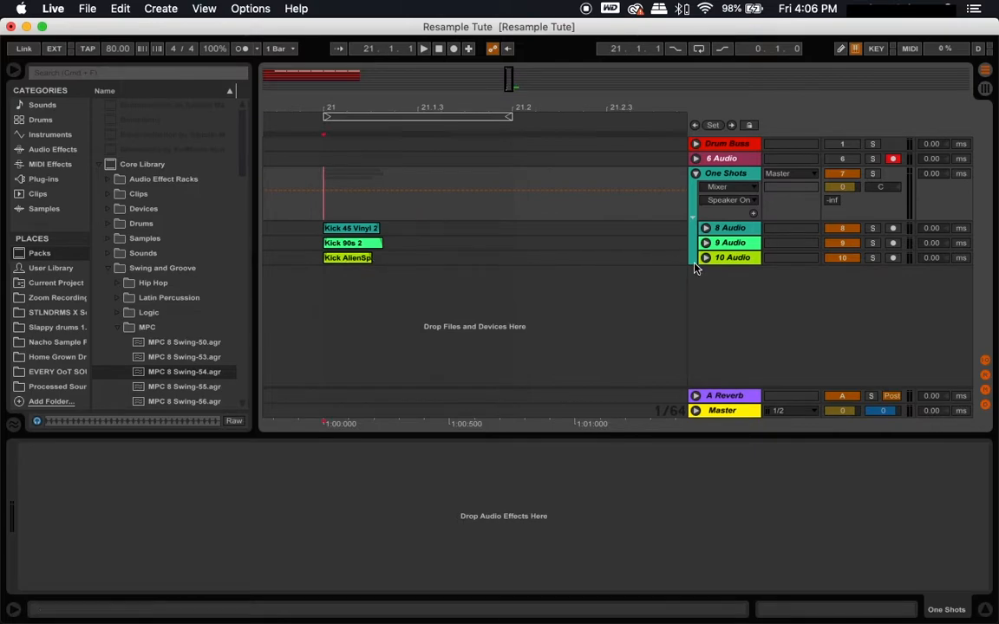
- Insert a new audio track below the One Shots group, arm it, and set its input to One Shots
{"action": "left_click", "coordinate": [716, 177]}
{"action": "key", "text": "super+t"}
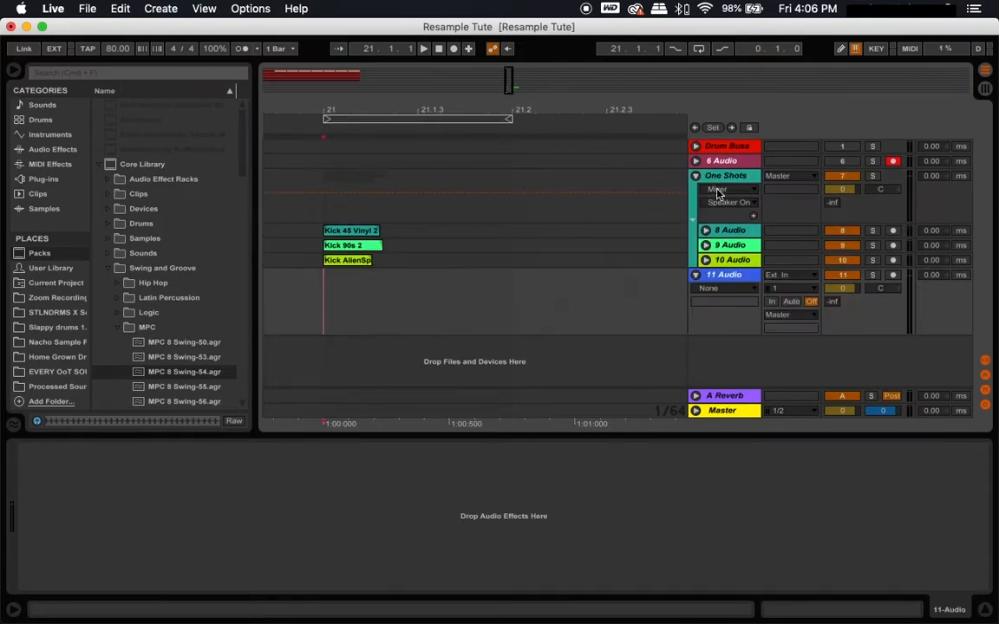
{"action": "left_click", "coordinate": [892, 275]}
{"action": "left_click", "coordinate": [790, 275]}
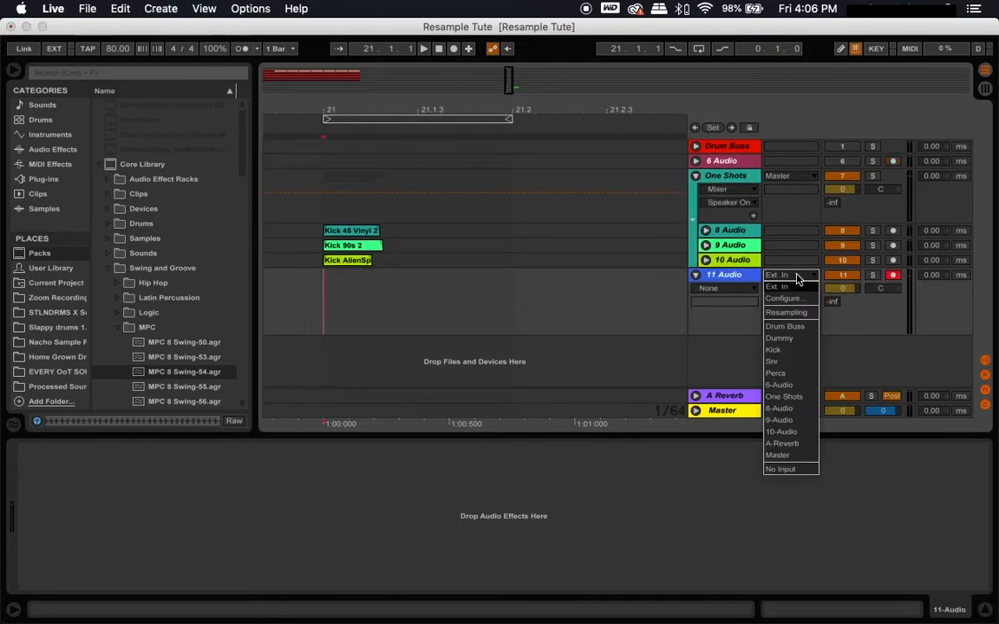
{"action": "left_click", "coordinate": [795, 397]}
- Record the layered kick from the One Shots group onto the 11 Audio track, starting at 21.1.1
{"action": "left_click", "coordinate": [716, 178]}
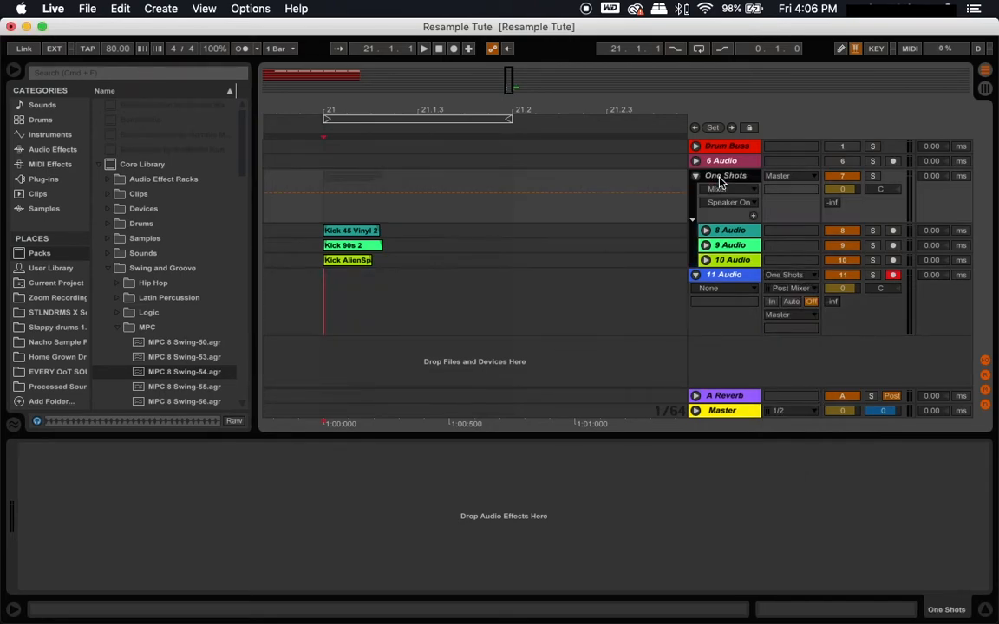
{"action": "left_click", "coordinate": [695, 177]}
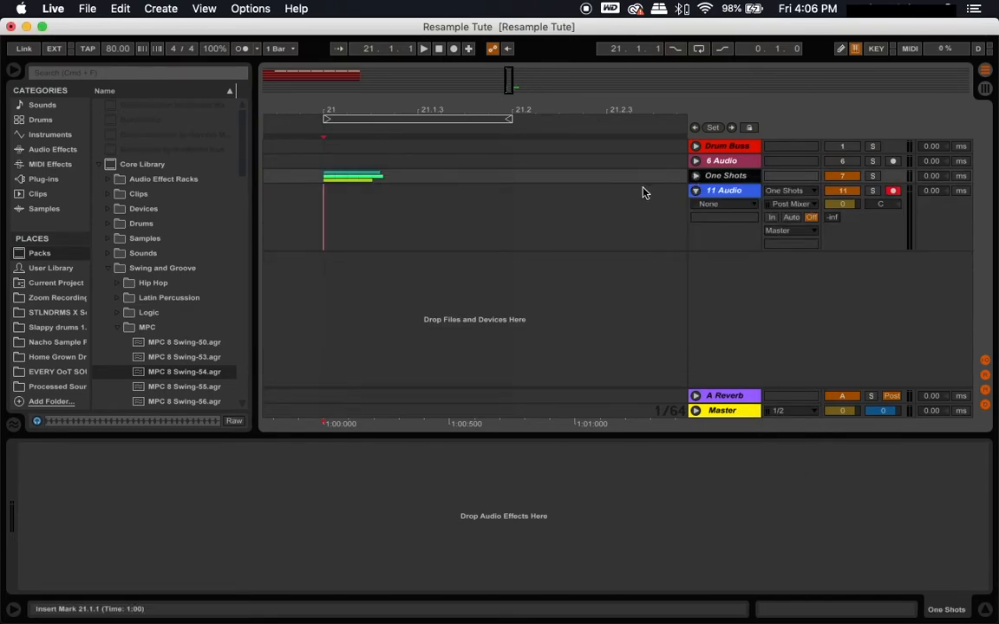
{"action": "left_click", "coordinate": [695, 177]}
{"action": "left_click", "coordinate": [323, 301]}
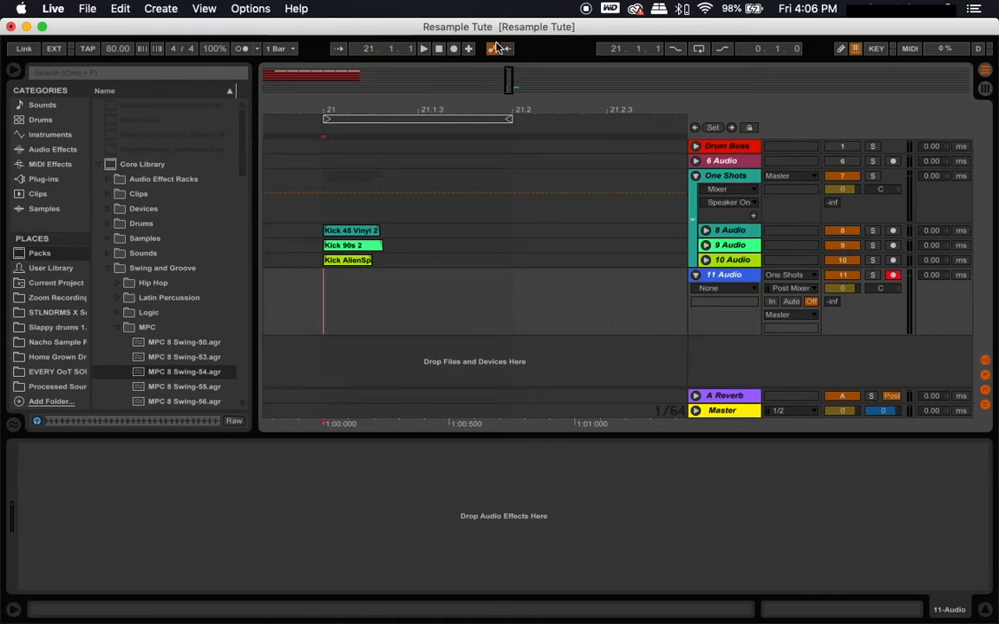
{"action": "left_click", "coordinate": [452, 49]}
{"action": "key", "text": "space"}
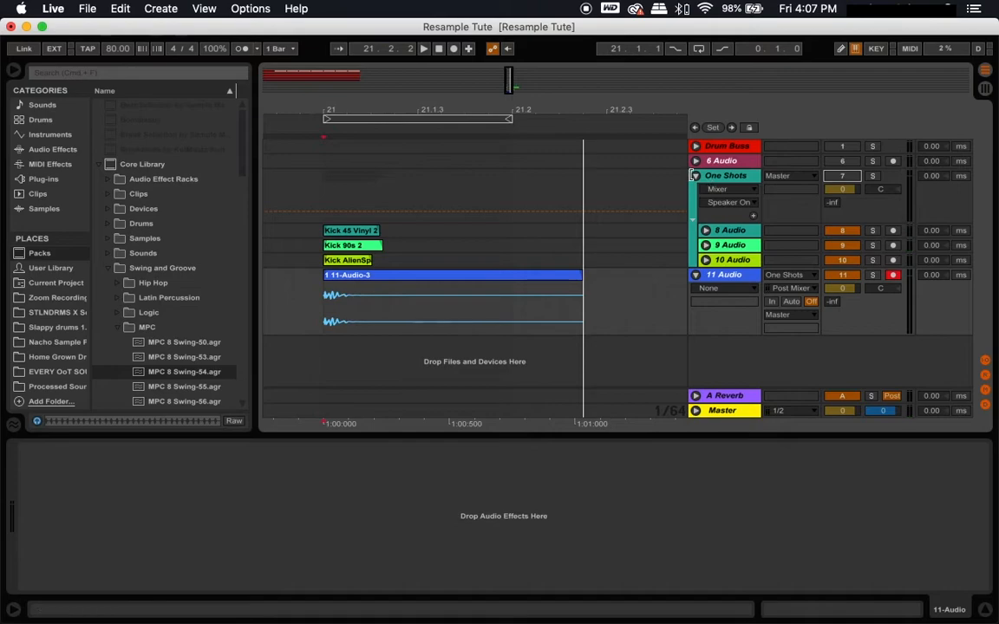
- Audition the recorded kick with the One Shots group muted and folded, transposing its clip down to -6 st
{"action": "left_click", "coordinate": [696, 177]}
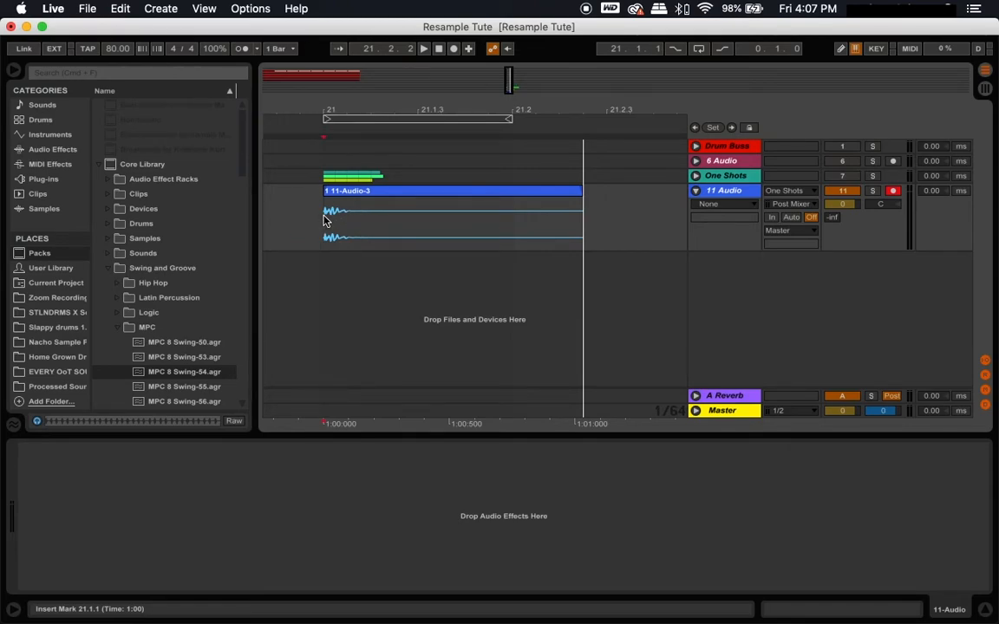
{"action": "key", "text": "space"}
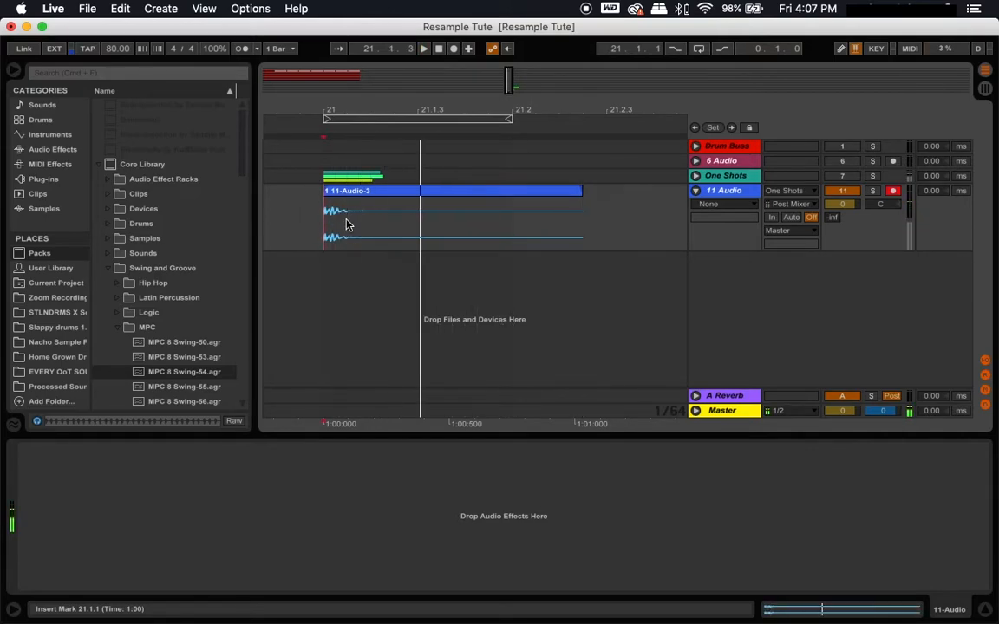
{"action": "double_click", "coordinate": [368, 192]}
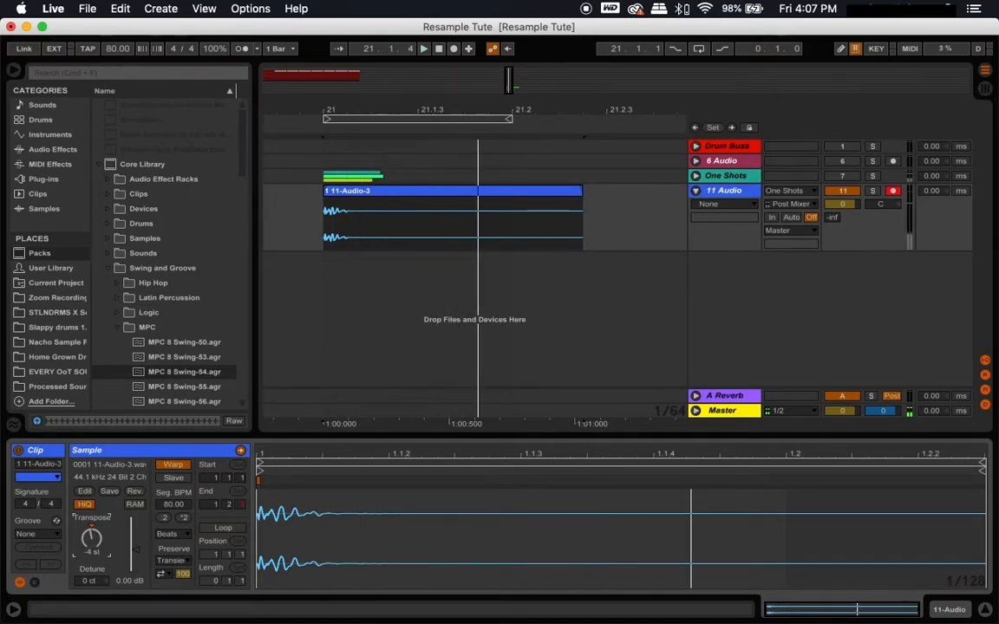
{"action": "key", "text": "space"}
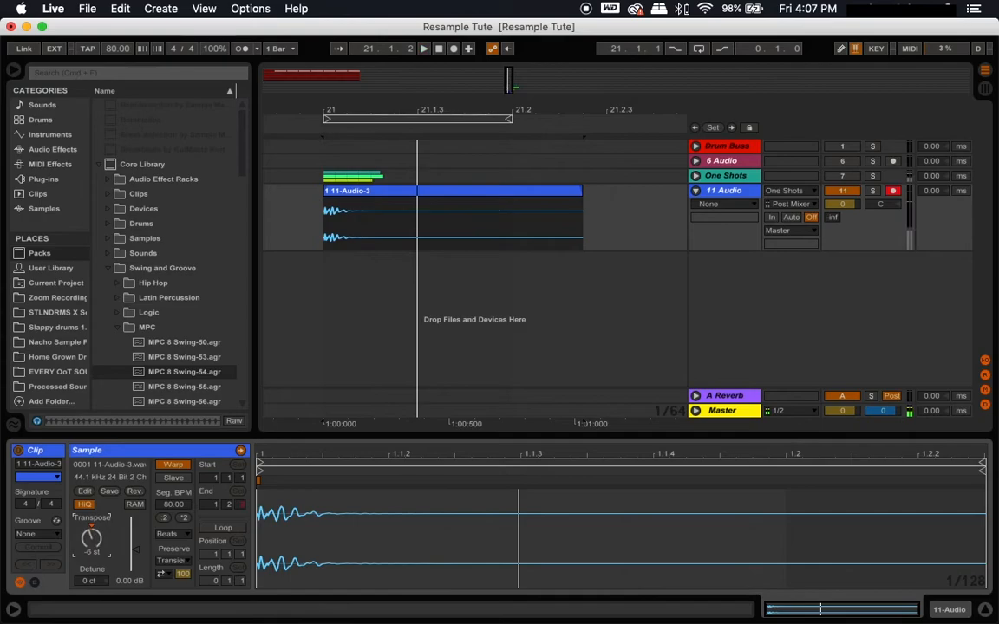
- Set the recorded kick clip's warp mode to Complex and its transposition to -3 st, auditioning the pitch changes
{"action": "left_click", "coordinate": [167, 534]}
{"action": "left_click", "coordinate": [181, 593]}
{"action": "left_click_drag", "start_coordinate": [97, 542], "coordinate": [97, 549]}
{"action": "key", "text": "space"}
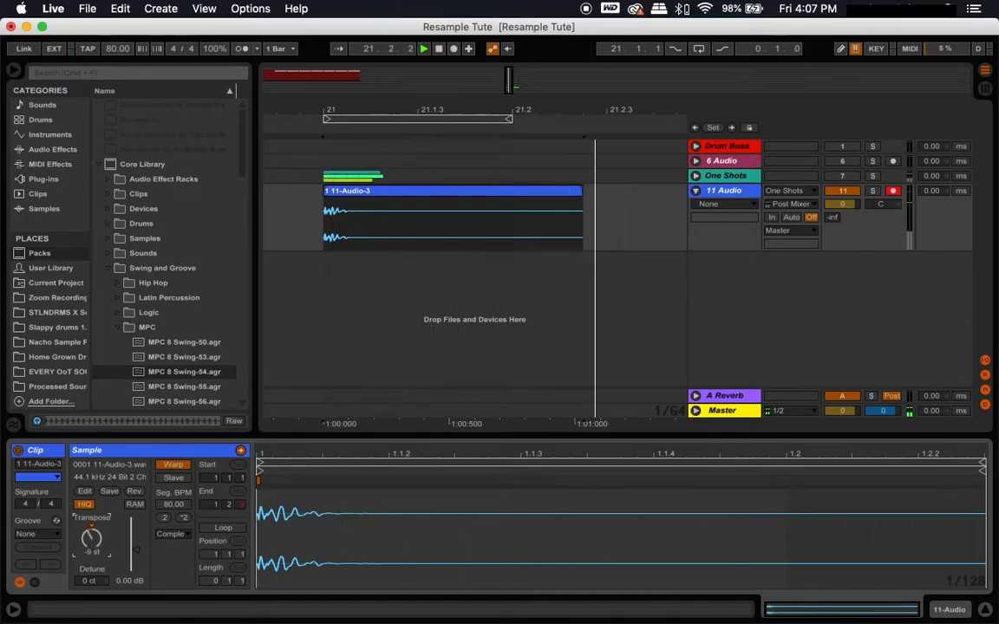
{"action": "key", "text": "space"}
{"action": "left_click_drag", "start_coordinate": [92, 542], "coordinate": [92, 534]}
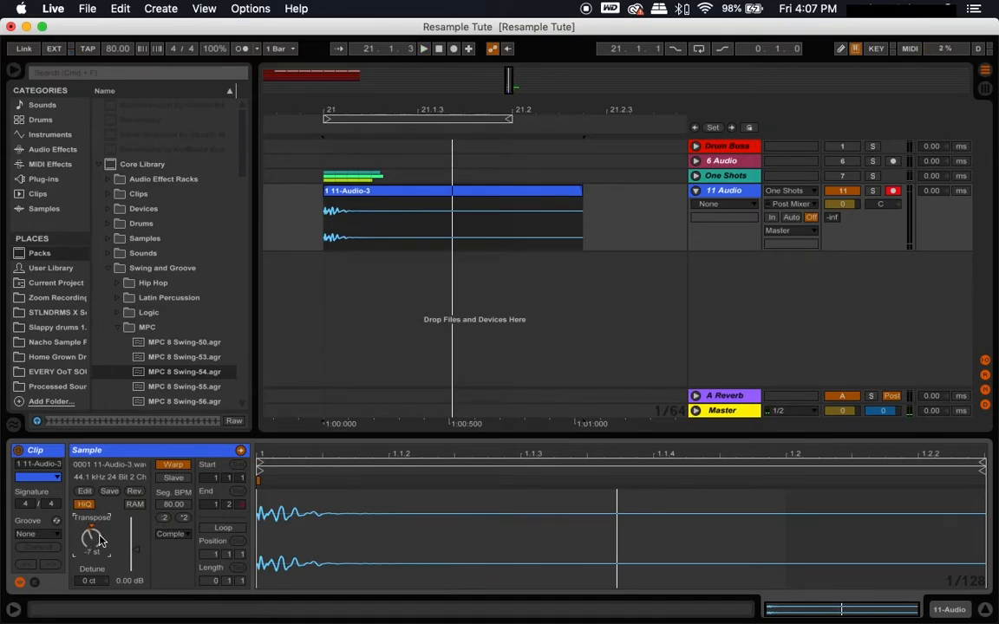
{"action": "key", "text": "space"}
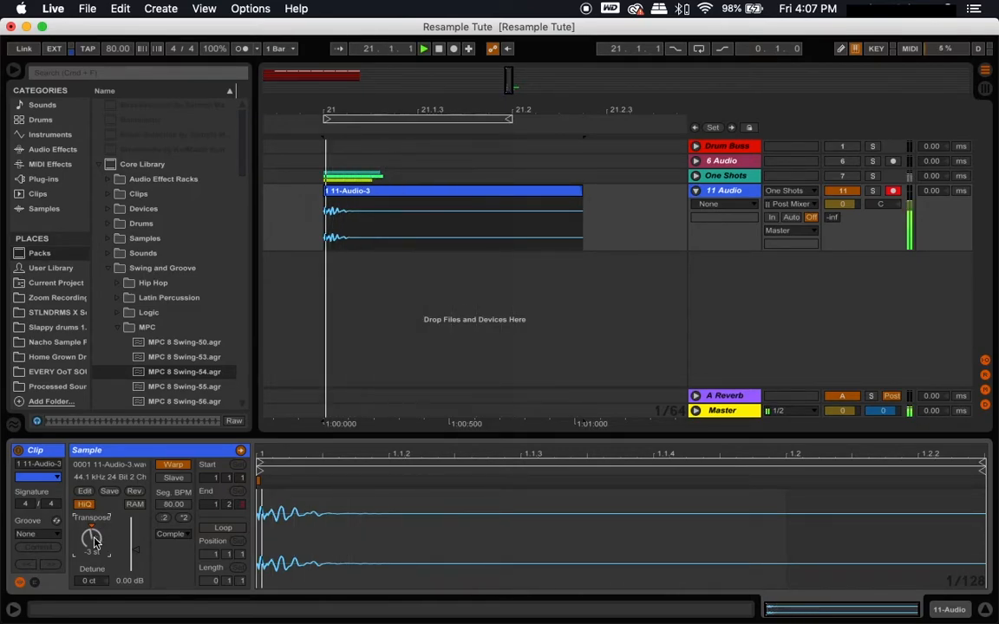
{"action": "key", "text": "space"}
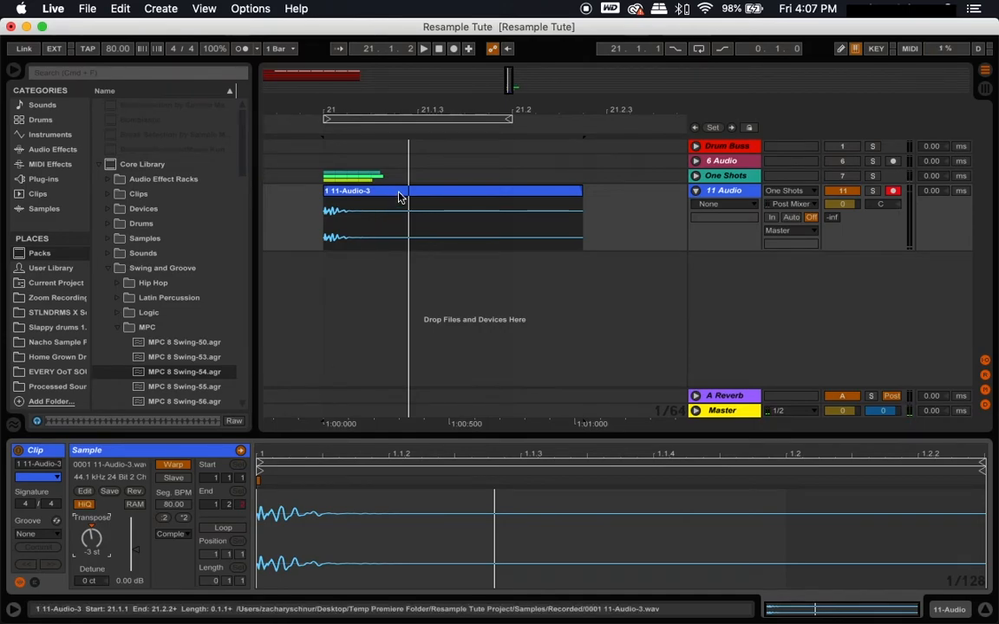
- Select the time range from 21.1.1 to 21.2.1 around the resampled kick
{"action": "left_click", "coordinate": [454, 196]}
{"action": "scroll", "coordinate": [453, 200], "scroll_direction": "right", "scroll_amount": 1}
{"action": "scroll", "coordinate": [454, 202], "scroll_direction": "right", "scroll_amount": 1}
{"action": "left_click", "coordinate": [343, 119]}
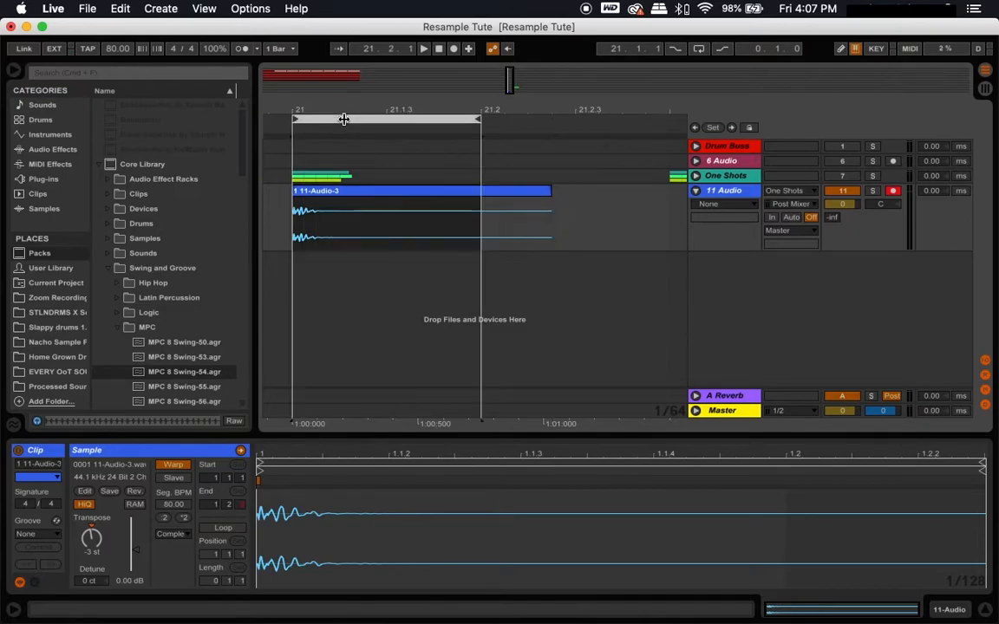
{"action": "left_click", "coordinate": [90, 9]}
{"action": "left_click", "coordinate": [142, 211]}
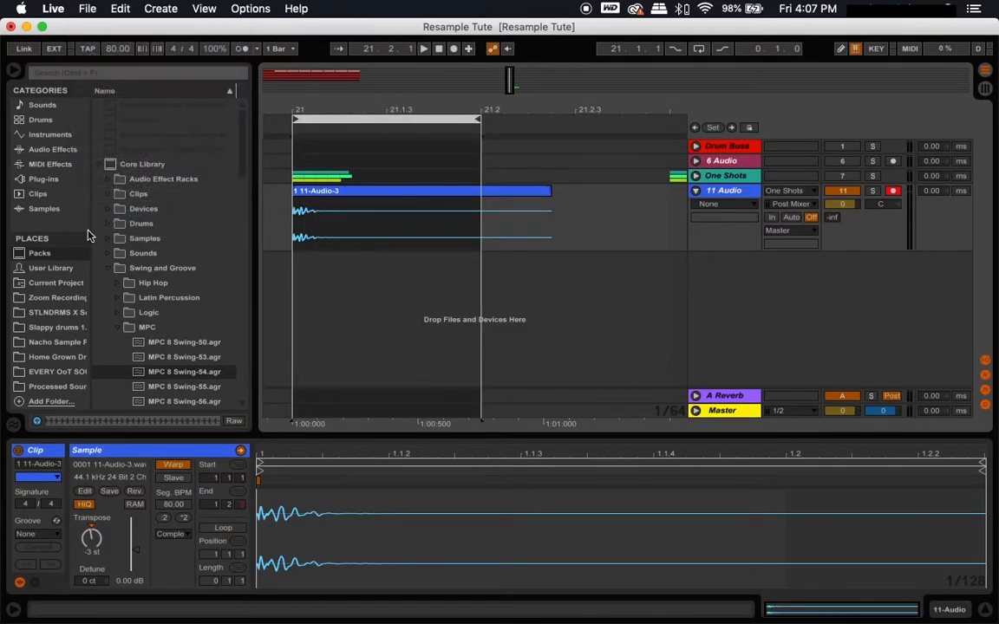
- Move the loop range to 21.3.1, over the second layered sound in the One Shots group
{"action": "scroll", "coordinate": [460, 197], "scroll_direction": "right", "scroll_amount": 5}
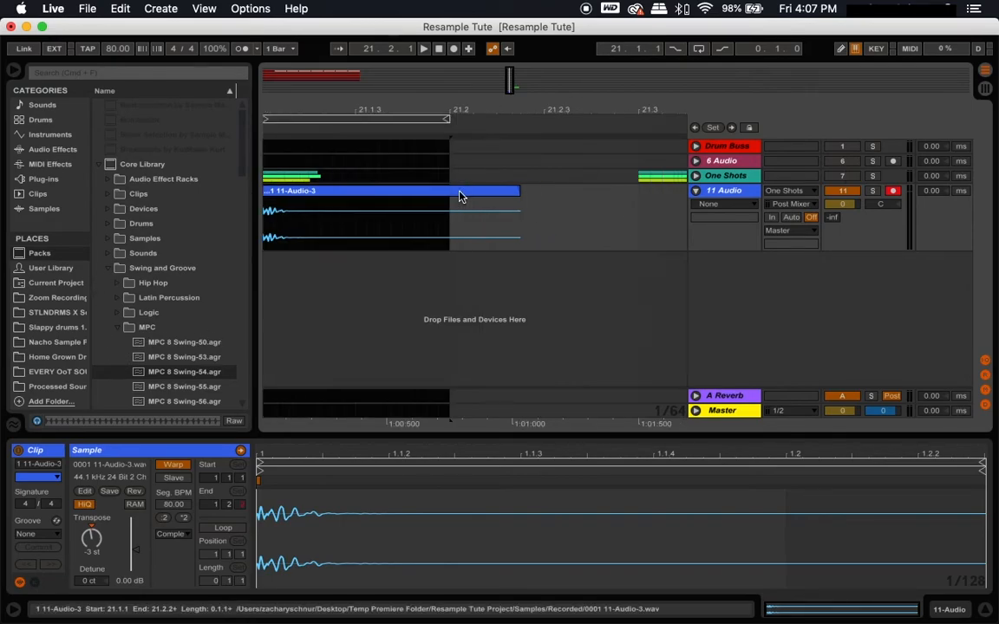
{"action": "scroll", "coordinate": [434, 183], "scroll_direction": "left", "scroll_amount": 5}
{"action": "left_click_drag", "start_coordinate": [336, 118], "coordinate": [681, 129]}
{"action": "scroll", "coordinate": [623, 163], "scroll_direction": "right", "scroll_amount": 6}
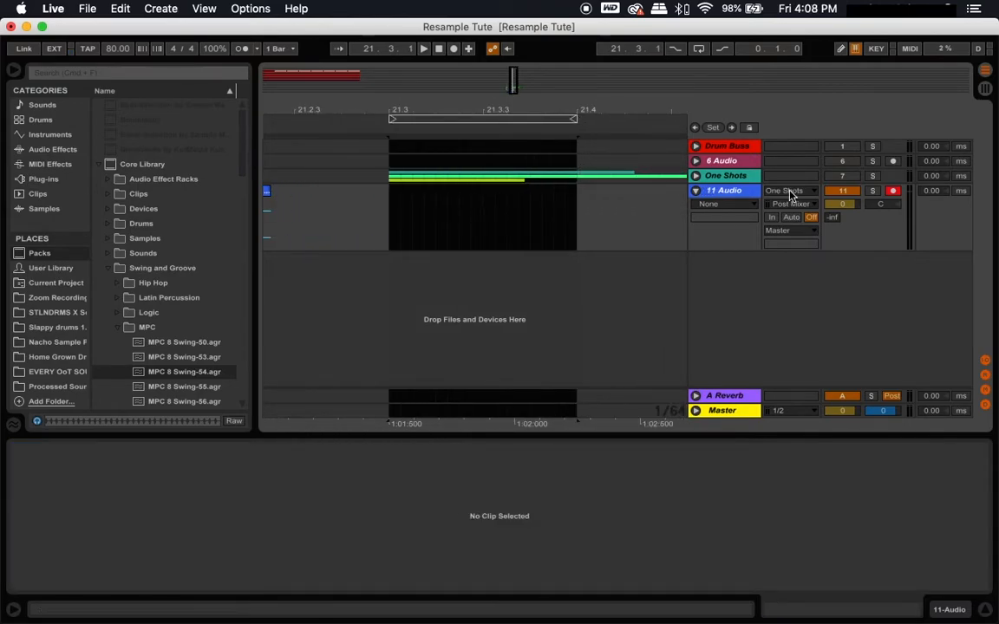
- Unfold the One Shots group and audition the layered snare from 21.3.1, soloing and unsoloing its layers
{"action": "left_click", "coordinate": [696, 176]}
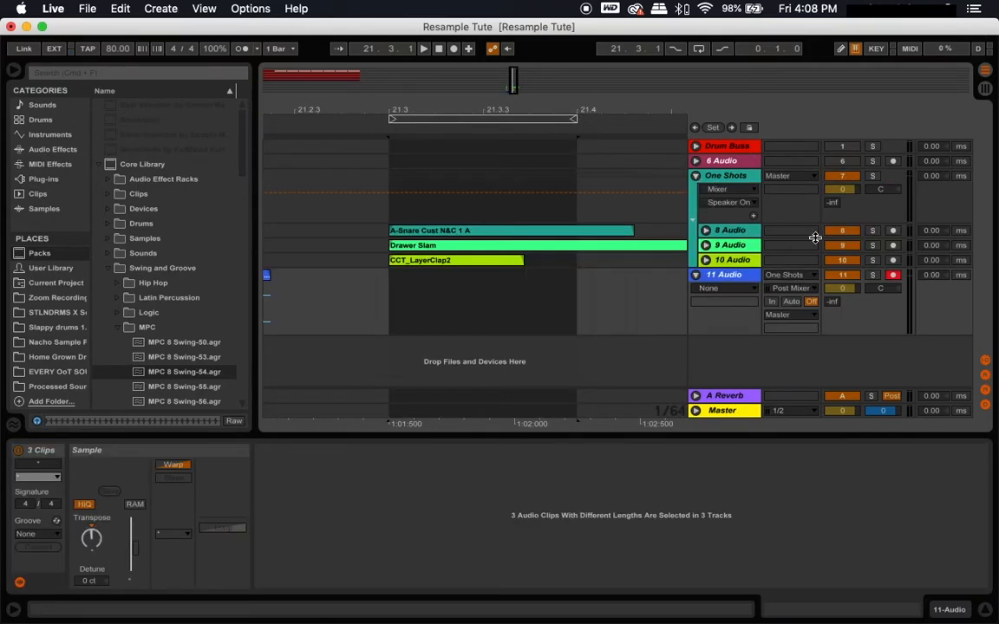
{"action": "left_click", "coordinate": [392, 219]}
{"action": "key", "text": "space"}
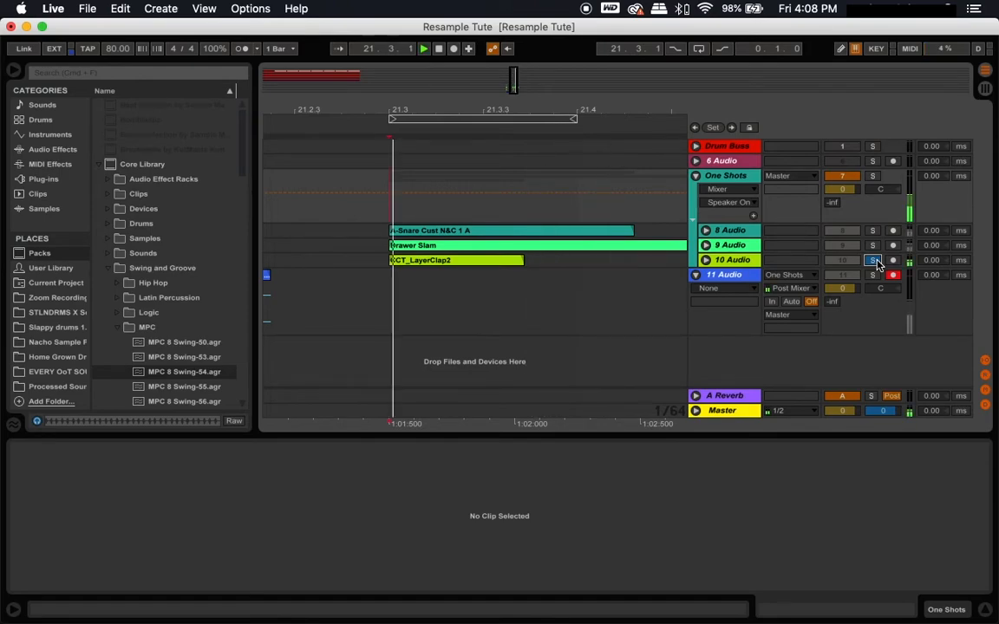
{"action": "left_click", "coordinate": [876, 261]}
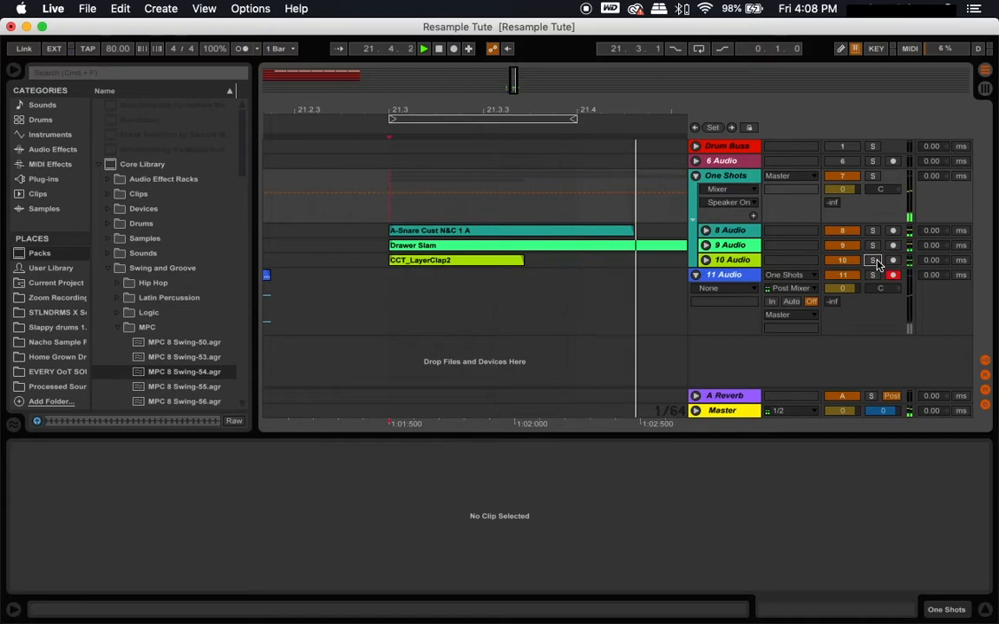
- Record the layered snare from the One Shots group onto track 11 Audio, starting at 21.3.1
{"action": "left_click", "coordinate": [389, 314]}
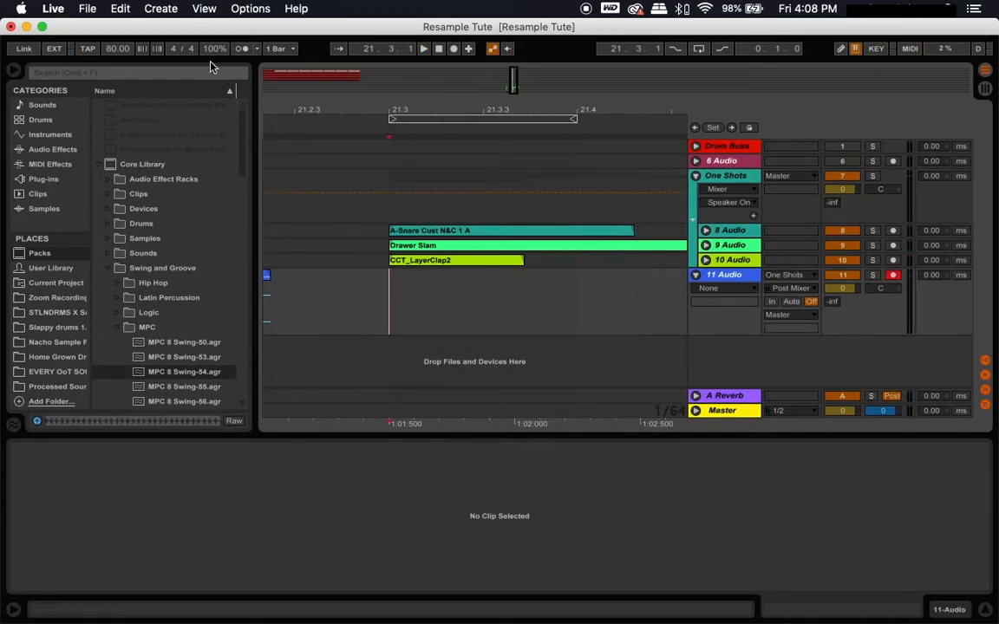
{"action": "left_click", "coordinate": [454, 50]}
{"action": "left_click", "coordinate": [455, 50]}
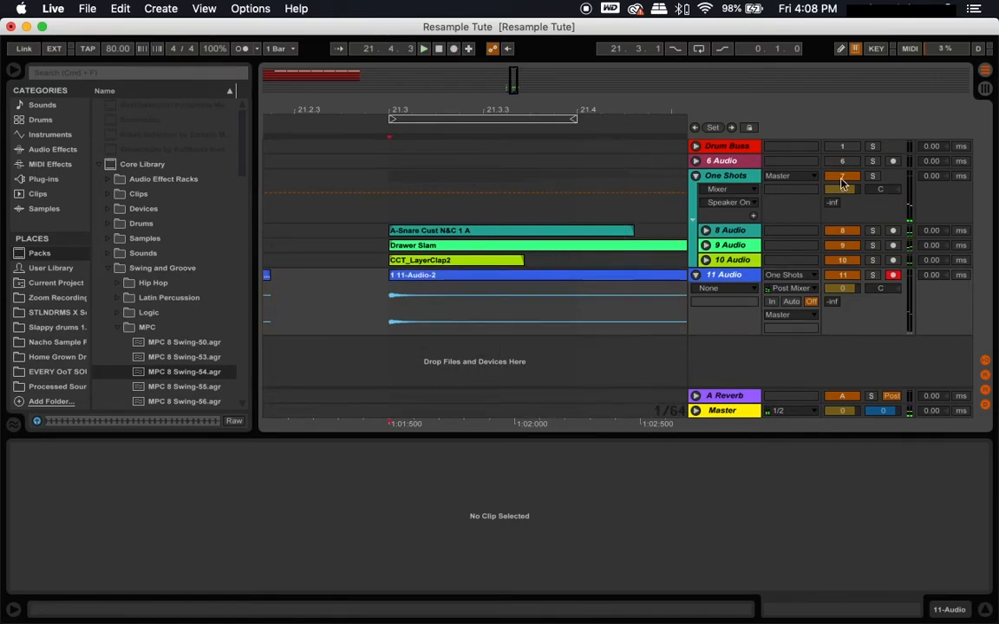
- Mute and fold the One Shots group and audition the recorded snare clip on 11 Audio from 21.3.1
{"action": "left_click", "coordinate": [497, 277]}
{"action": "key", "text": "space"}
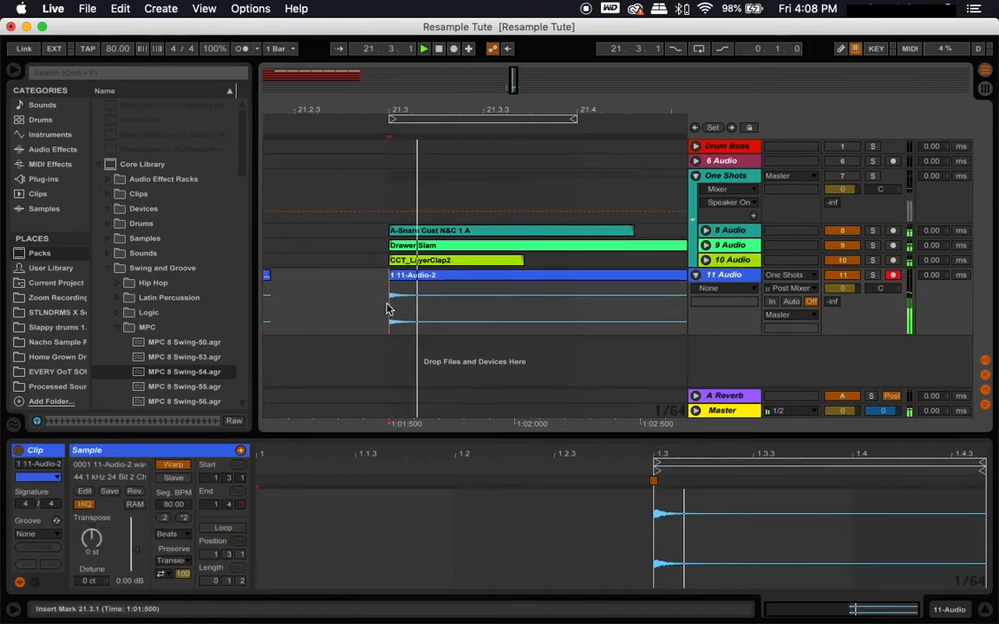
{"action": "left_click", "coordinate": [696, 177]}
{"action": "left_click", "coordinate": [387, 231]}
{"action": "key", "text": "space"}
{"action": "key", "text": "space"}
{"action": "key", "text": "space"}
{"action": "key", "text": "space"}
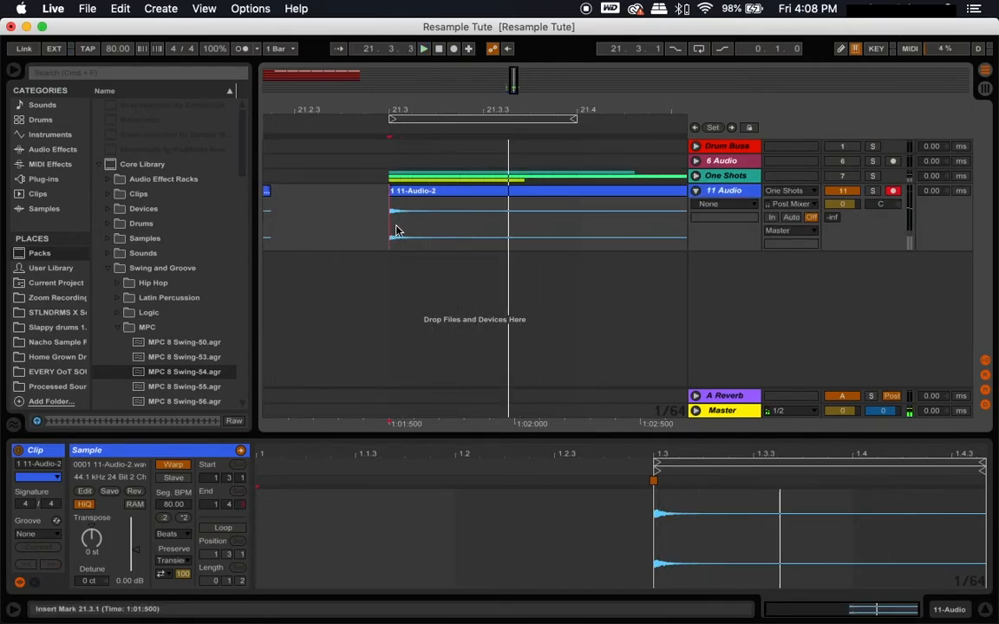
- Audition the resampled kick at 21.1.1 and the resampled snare at 21.3.1 on track 11 Audio
{"action": "scroll", "coordinate": [398, 231], "scroll_direction": "left", "scroll_amount": 5}
{"action": "scroll", "coordinate": [364, 233], "scroll_direction": "left", "scroll_amount": 3}
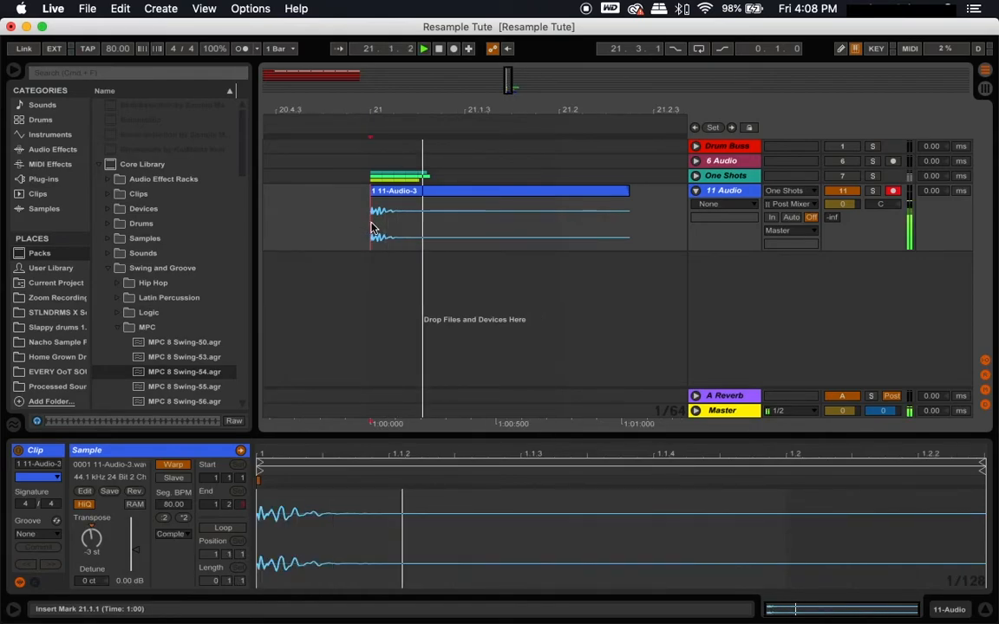
{"action": "scroll", "coordinate": [375, 223], "scroll_direction": "right", "scroll_amount": 6}
{"action": "key", "text": "space"}
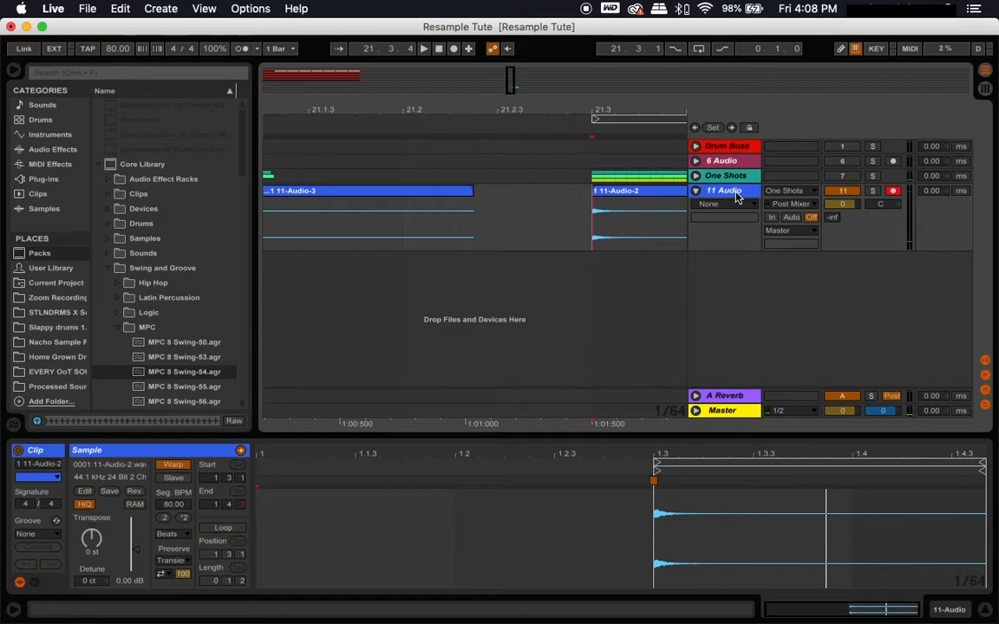
- Find the empty Drum Rack among the Drums and add it on a new track below 11 Audio
{"action": "left_click", "coordinate": [738, 198]}
{"action": "left_click", "coordinate": [40, 120]}
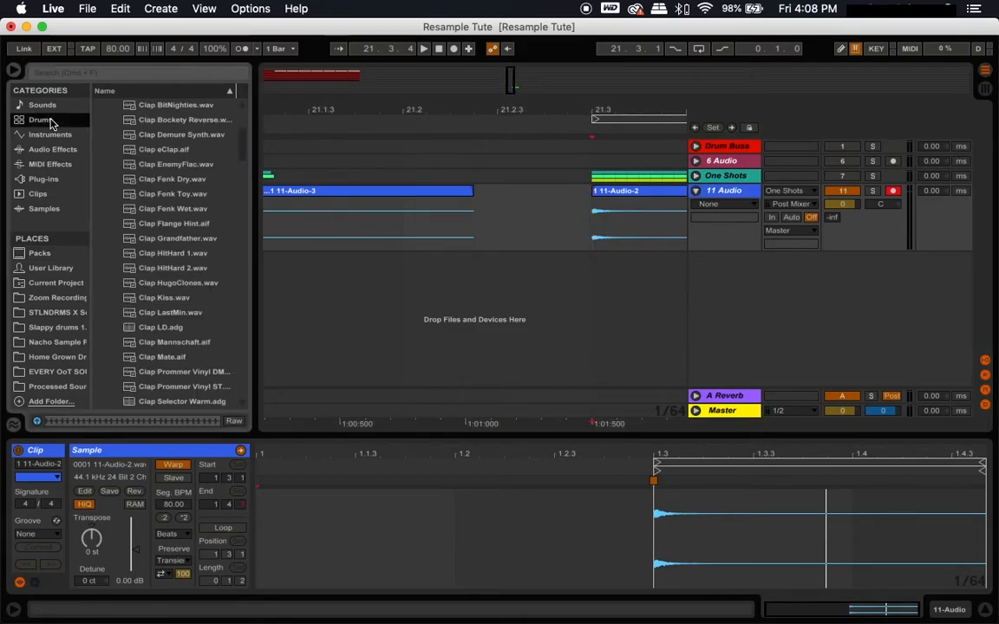
{"action": "scroll", "coordinate": [120, 132], "scroll_direction": "up", "scroll_amount": 5}
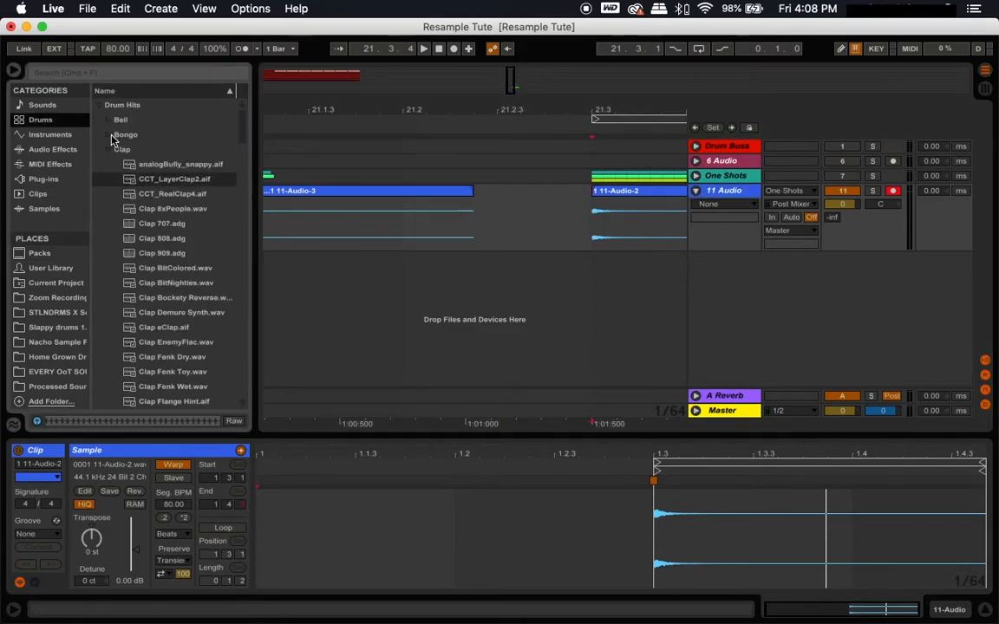
{"action": "left_click", "coordinate": [108, 150]}
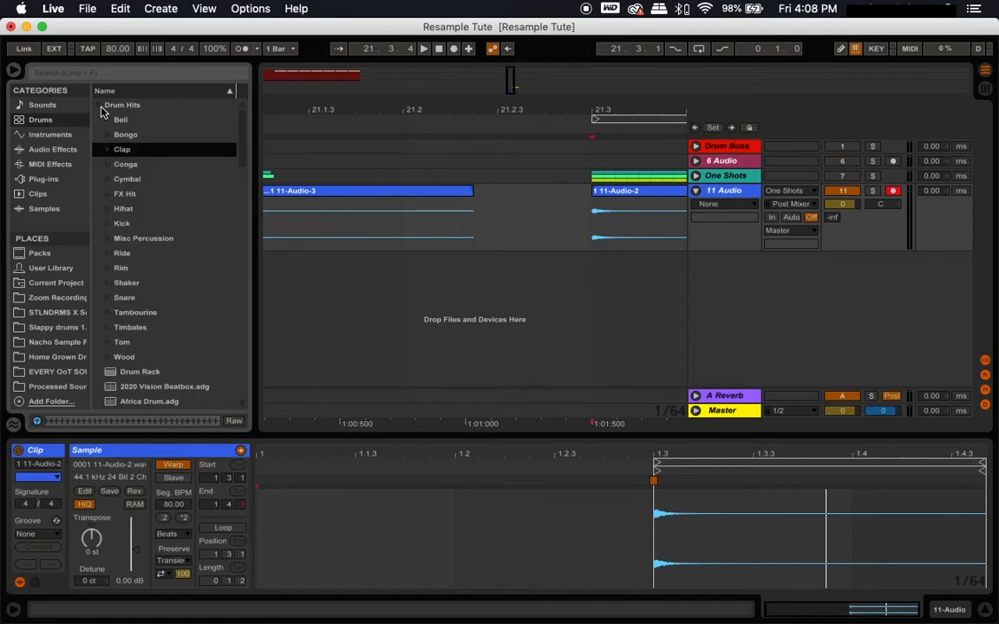
{"action": "left_click", "coordinate": [100, 105]}
{"action": "left_click_drag", "start_coordinate": [121, 120], "coordinate": [542, 305]}
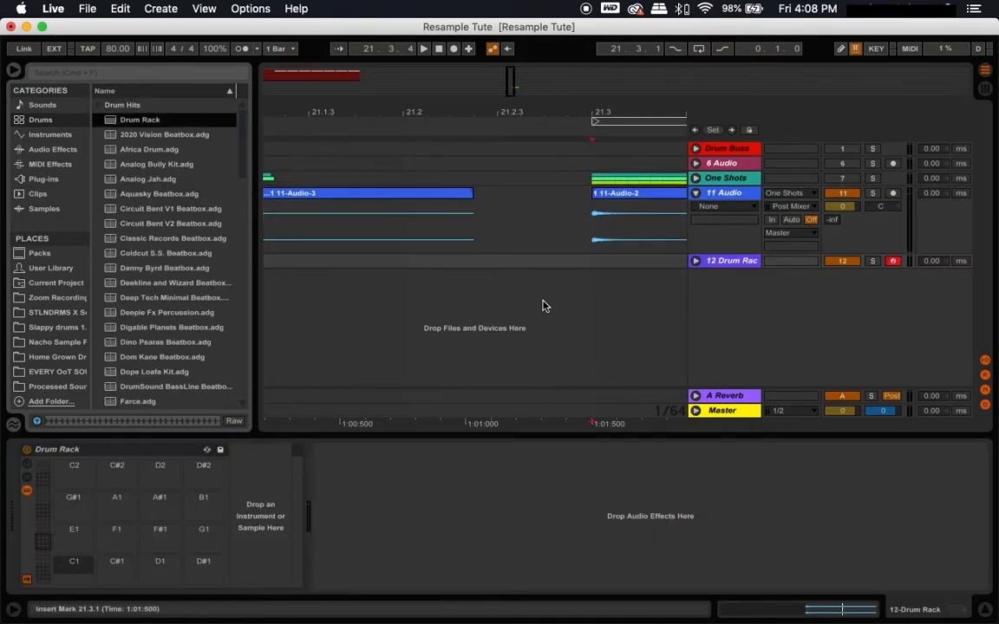
- Load the resampled kick clip onto Drum Rack pad C1 and the resampled snare clip onto C#1, triggering the pads to test them
{"action": "left_click", "coordinate": [319, 196]}
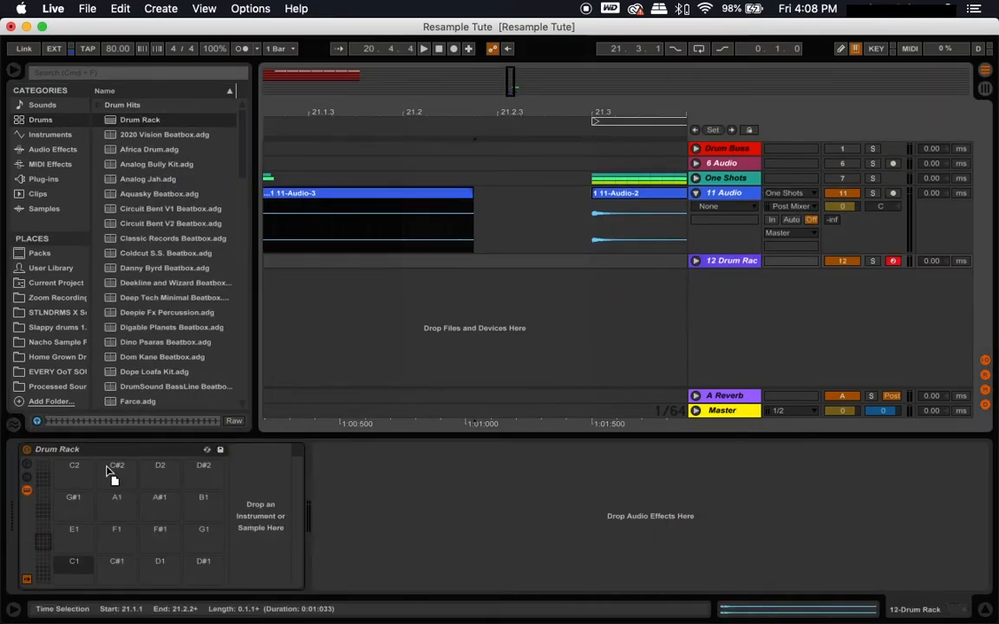
{"action": "left_click_drag", "start_coordinate": [76, 581], "coordinate": [76, 581]}
{"action": "left_click_drag", "start_coordinate": [646, 196], "coordinate": [117, 575]}
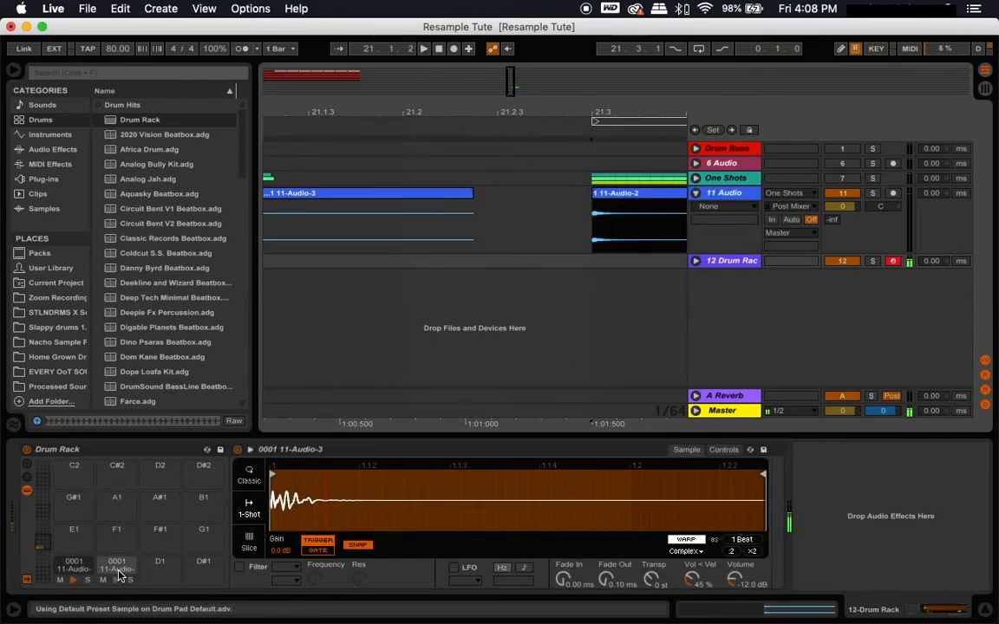
{"action": "left_click", "coordinate": [120, 575]}
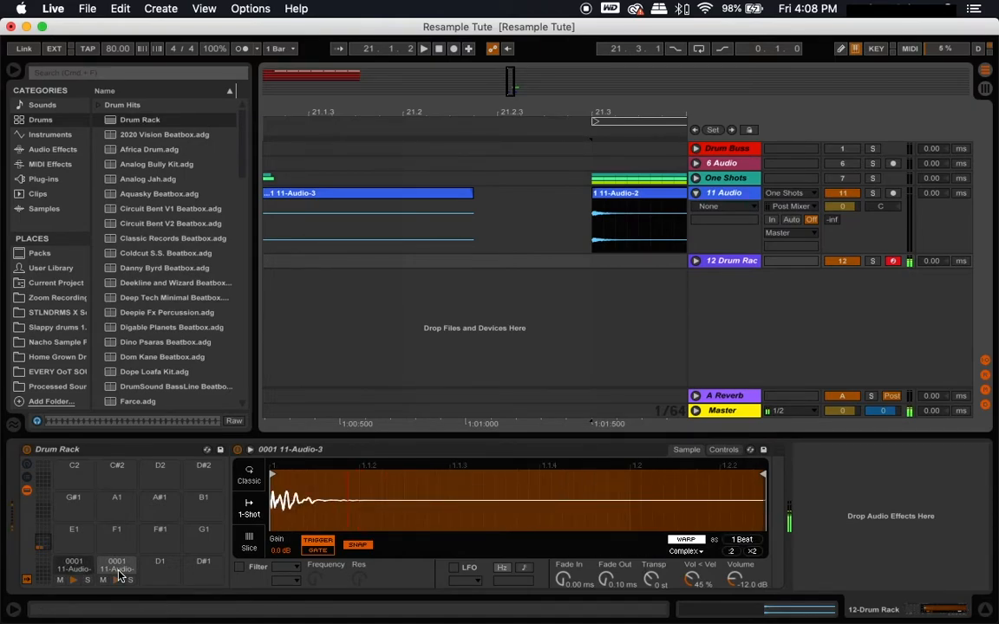
{"action": "left_click", "coordinate": [121, 575]}
- Review the Drum Buss group and the consolidated 10-Audio-2 clip at the start of the arrangement
{"action": "left_click_drag", "start_coordinate": [480, 111], "coordinate": [479, 69]}
{"action": "left_click_drag", "start_coordinate": [488, 112], "coordinate": [464, 74]}
{"action": "scroll", "coordinate": [497, 234], "scroll_direction": "left", "scroll_amount": 5}
{"action": "scroll", "coordinate": [497, 233], "scroll_direction": "left", "scroll_amount": 10}
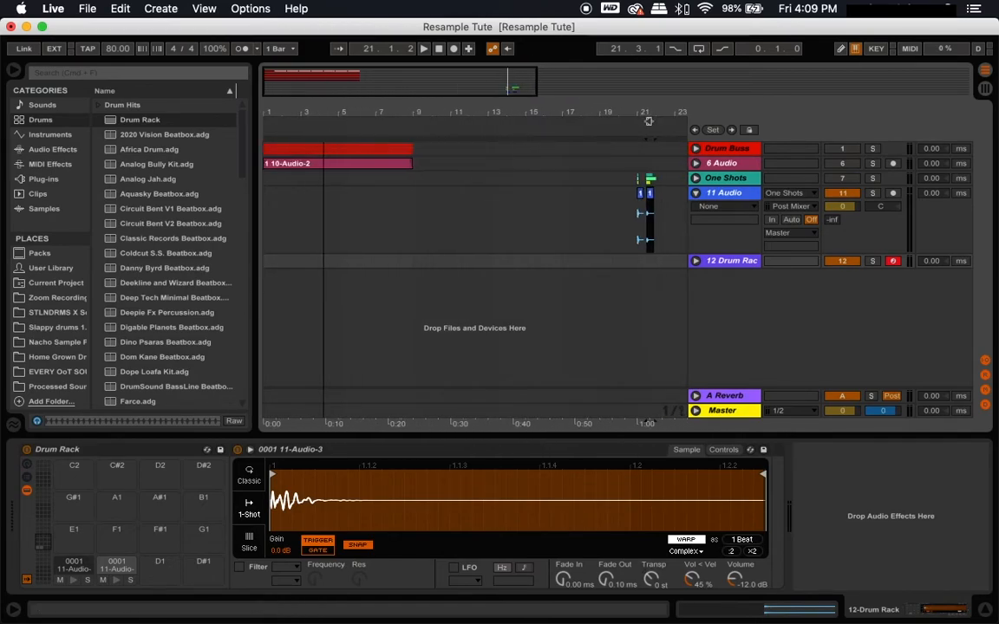
{"action": "left_click_drag", "start_coordinate": [648, 121], "coordinate": [588, 122]}
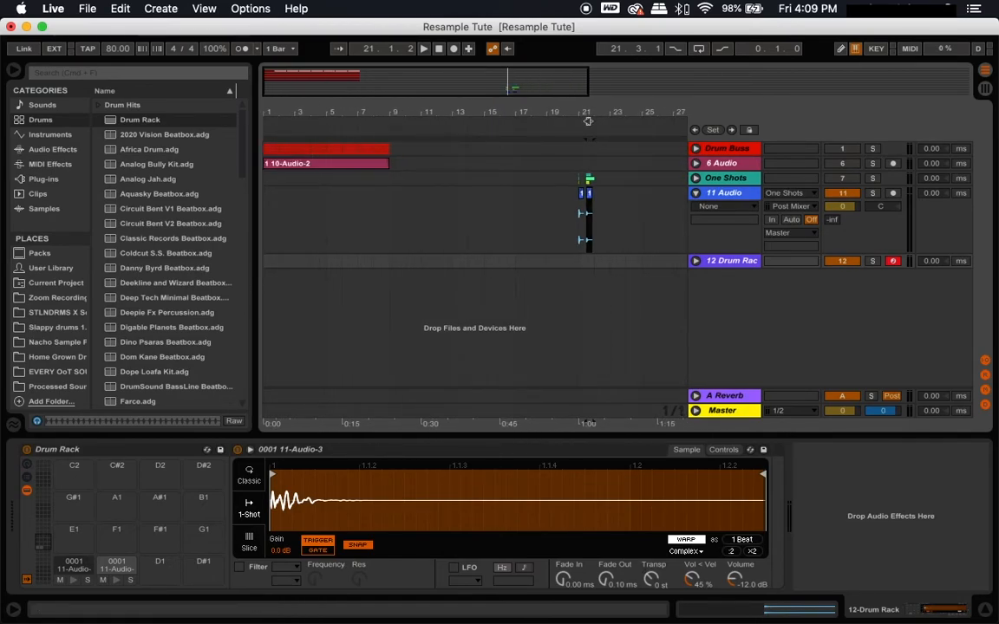
{"action": "left_click_drag", "start_coordinate": [317, 108], "coordinate": [318, 138]}
{"action": "scroll", "coordinate": [396, 212], "scroll_direction": "left", "scroll_amount": 2}
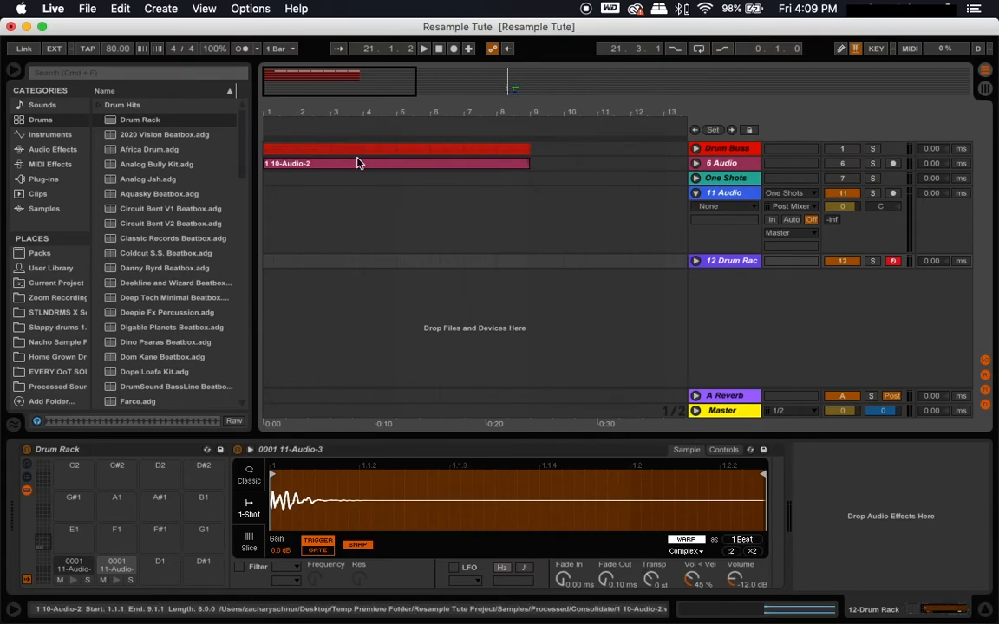
{"action": "scroll", "coordinate": [388, 189], "scroll_direction": "up", "scroll_amount": 5}
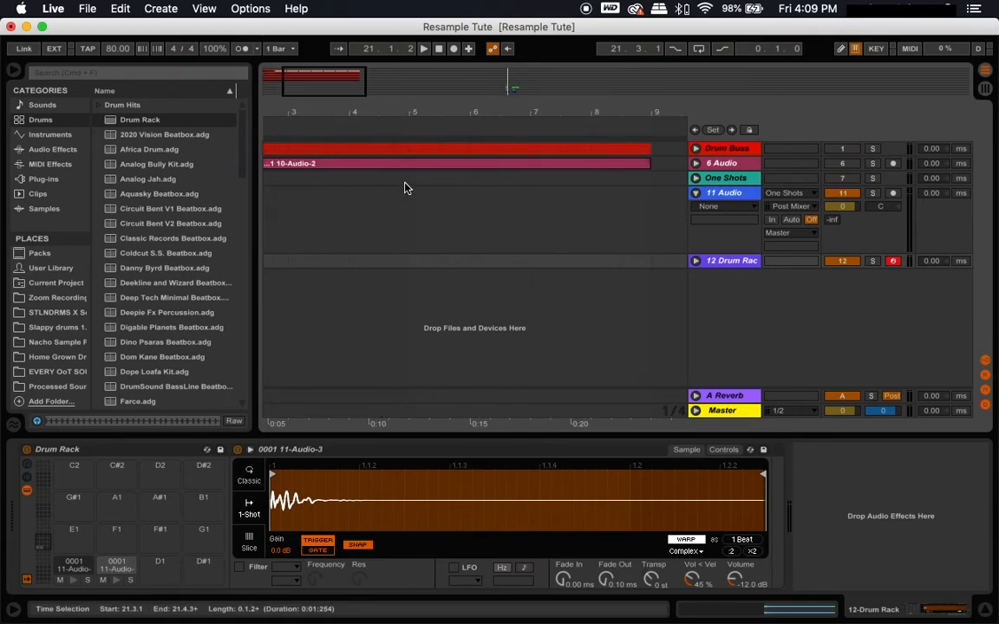
{"action": "scroll", "coordinate": [406, 188], "scroll_direction": "left", "scroll_amount": 2}
{"action": "left_click_drag", "start_coordinate": [469, 112], "coordinate": [435, 118]}
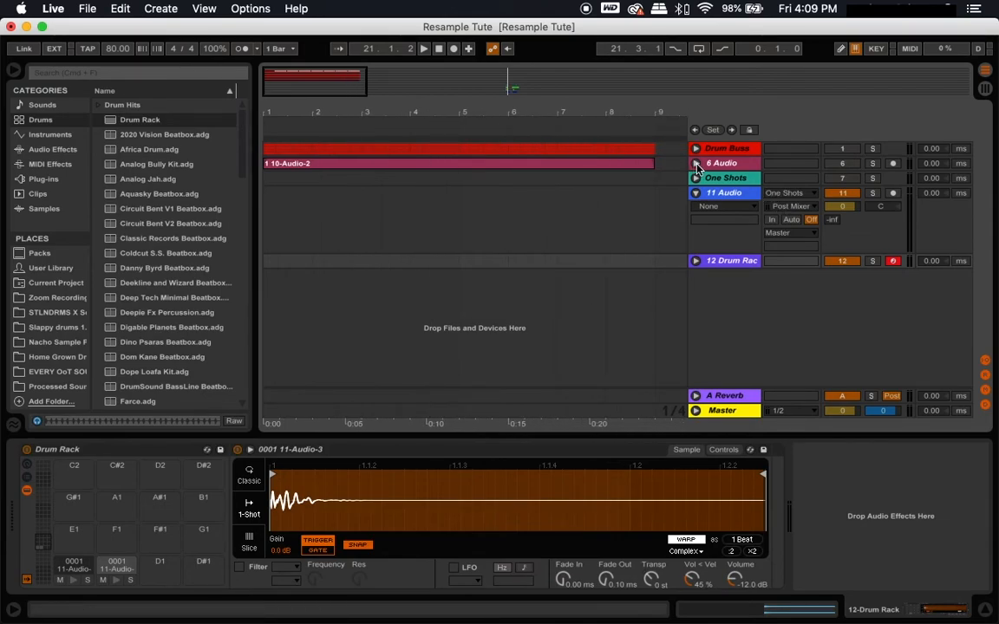
- Compare the individual tracks inside the Drum Buss group with the resampled one-shot clips around bar 21
{"action": "scroll", "coordinate": [638, 165], "scroll_direction": "right", "scroll_amount": 3}
{"action": "scroll", "coordinate": [645, 171], "scroll_direction": "right", "scroll_amount": 10}
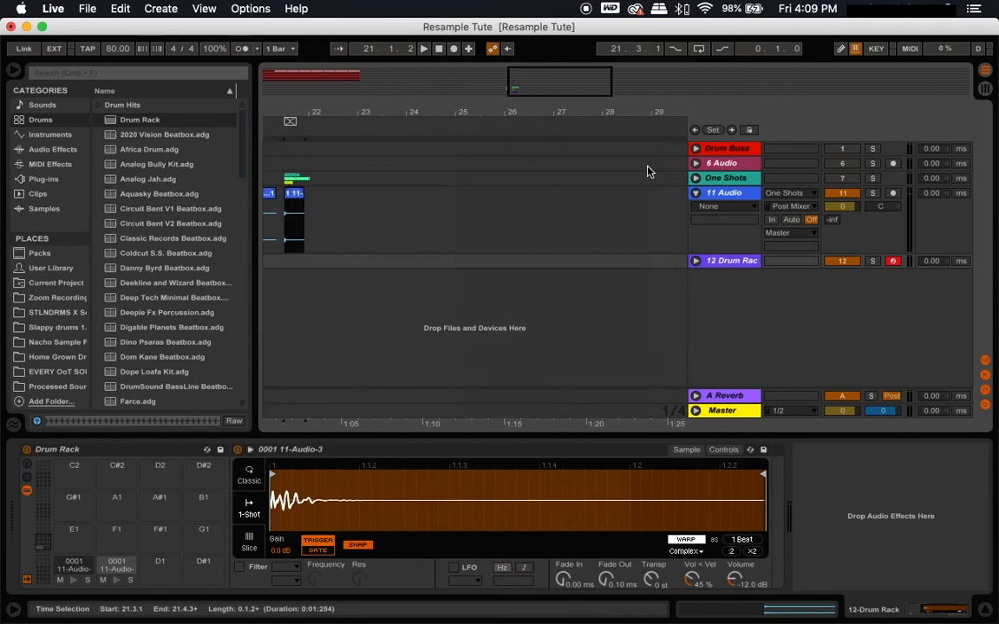
{"action": "scroll", "coordinate": [647, 170], "scroll_direction": "left", "scroll_amount": 10}
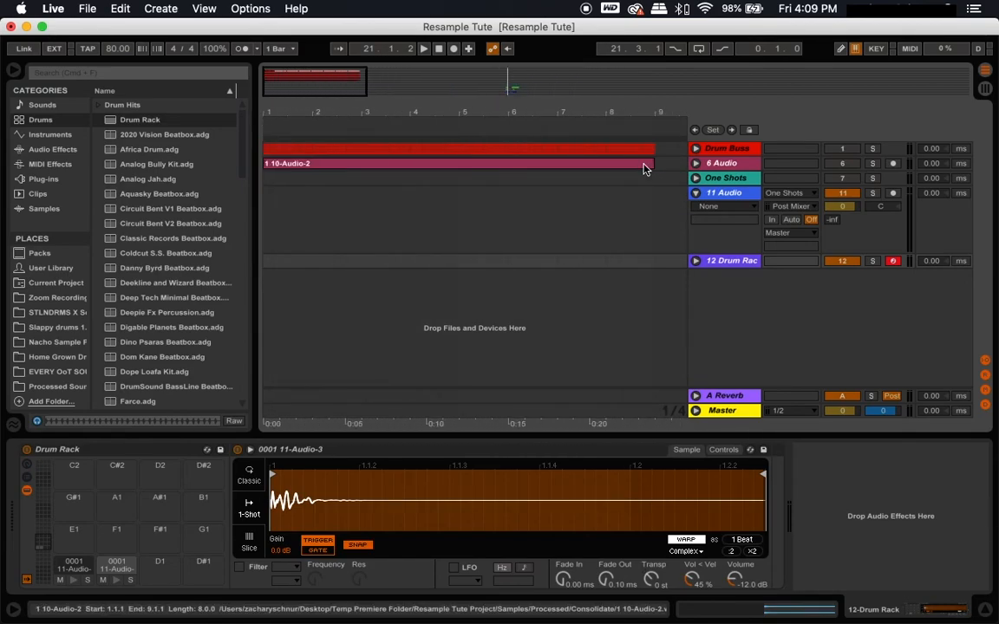
{"action": "left_click", "coordinate": [696, 150]}
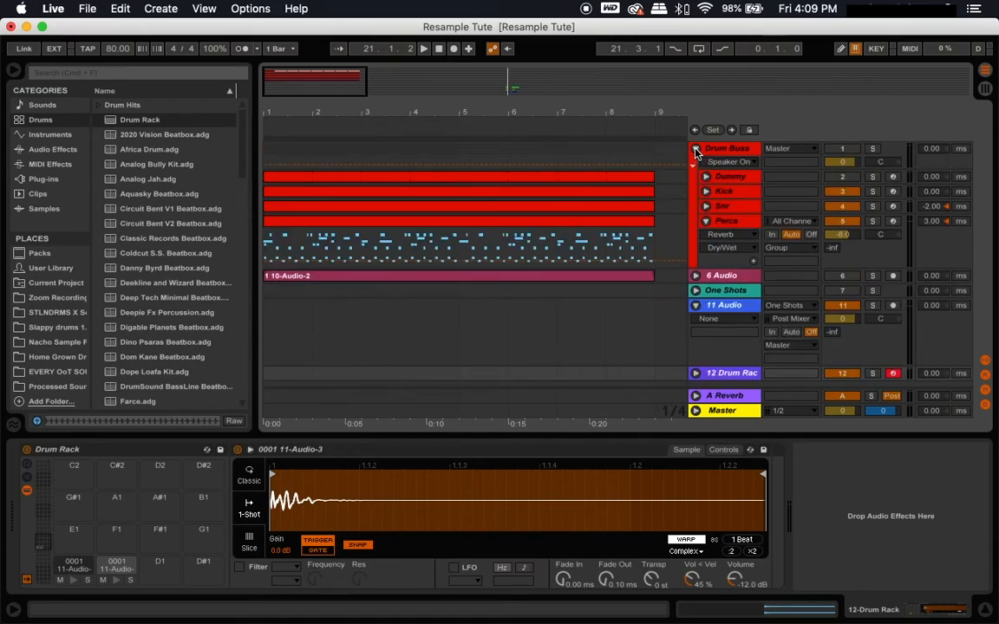
{"action": "left_click", "coordinate": [696, 150]}
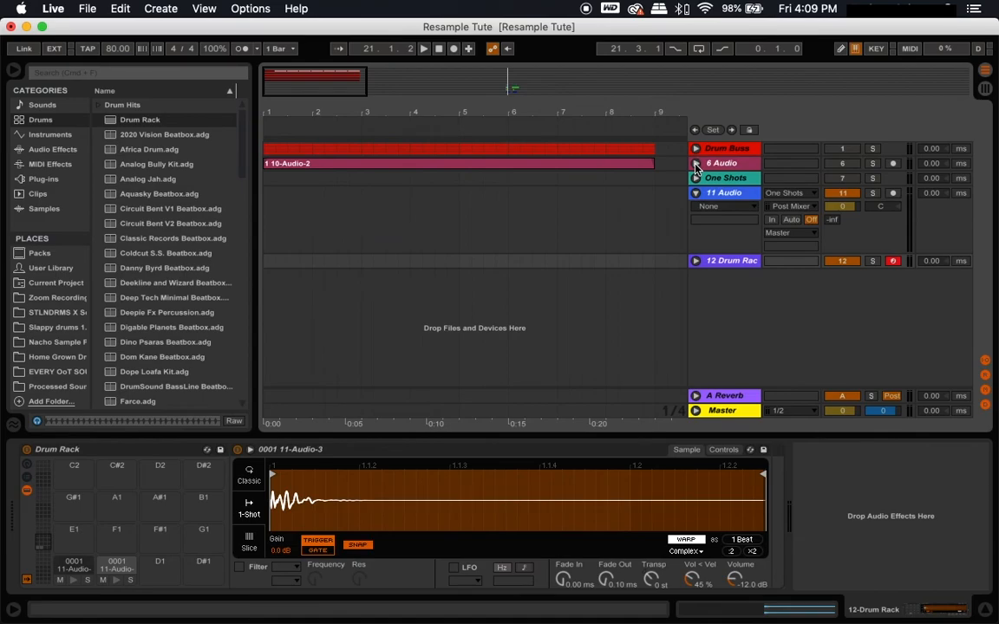
{"action": "scroll", "coordinate": [617, 177], "scroll_direction": "right", "scroll_amount": 10}
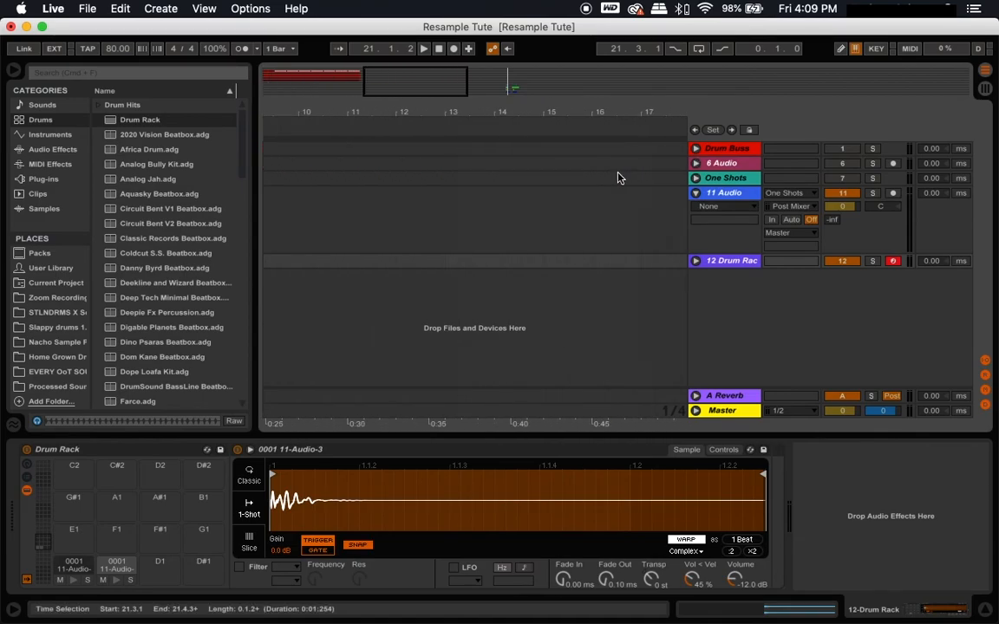
{"action": "left_click_drag", "start_coordinate": [543, 113], "coordinate": [544, 143]}
{"action": "mouse_move", "coordinate": [407, 112]}
{"action": "left_mouse_down"}
{"action": "mouse_move", "coordinate": [408, 138]}
{"action": "mouse_move", "coordinate": [409, 114]}
{"action": "left_mouse_up"}
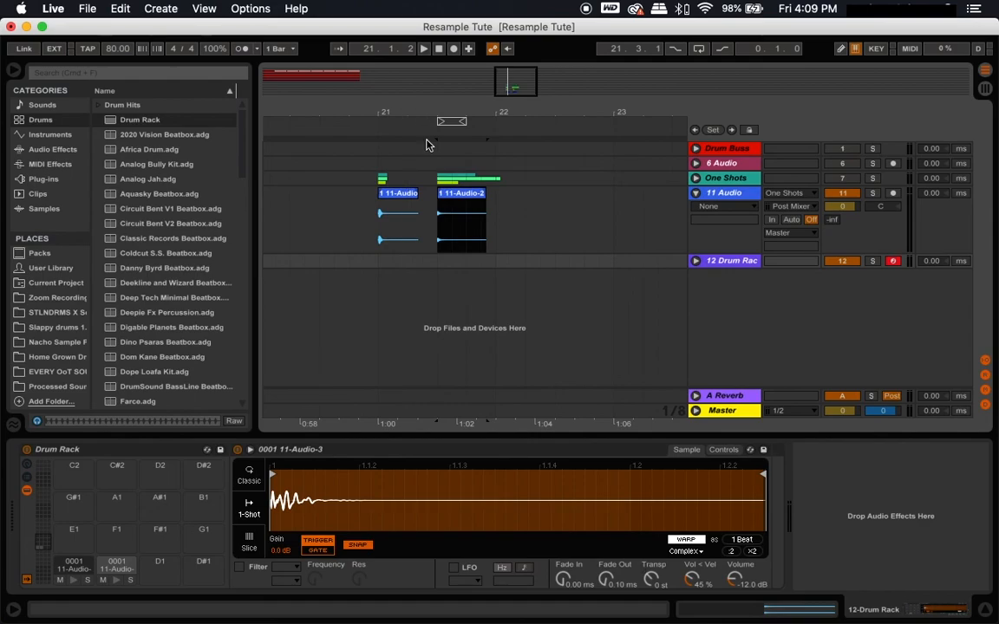